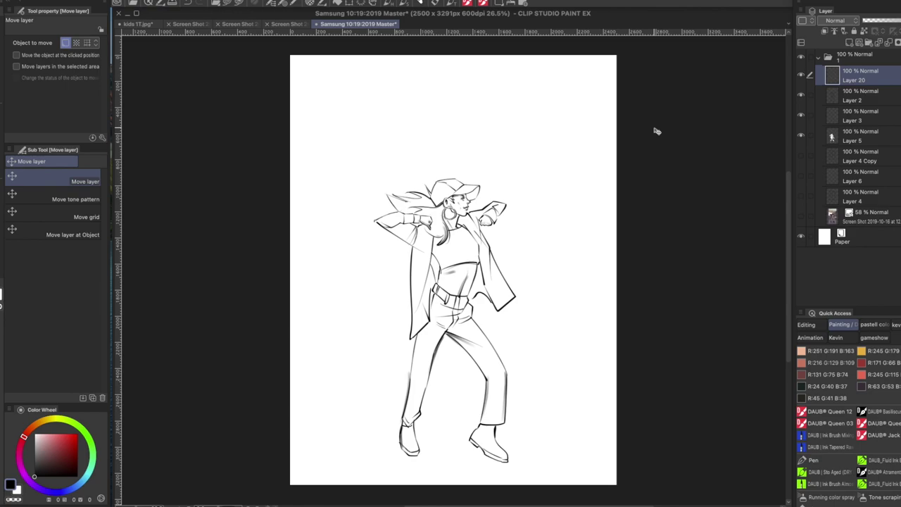
Look through the three street reference photos to study their building perspective, and return to the figure drawing
left_click(294, 25)
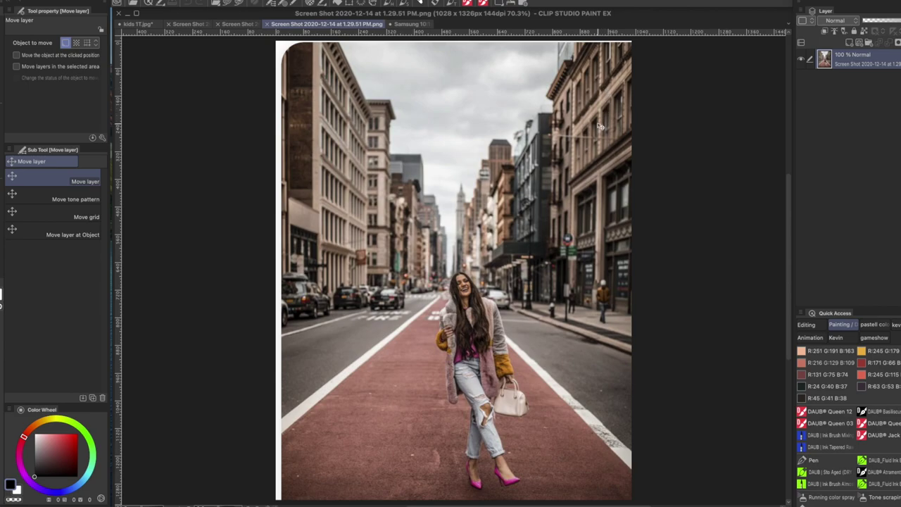
left_click(247, 26)
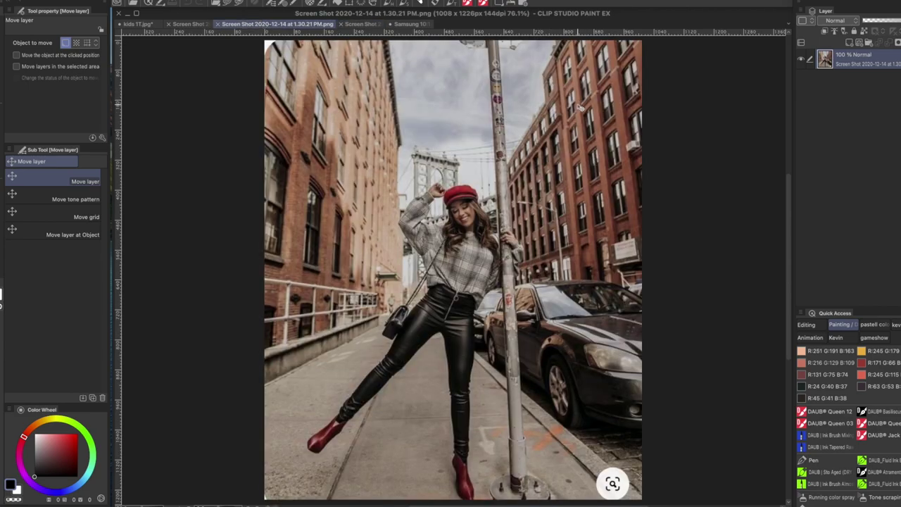
left_click(373, 25)
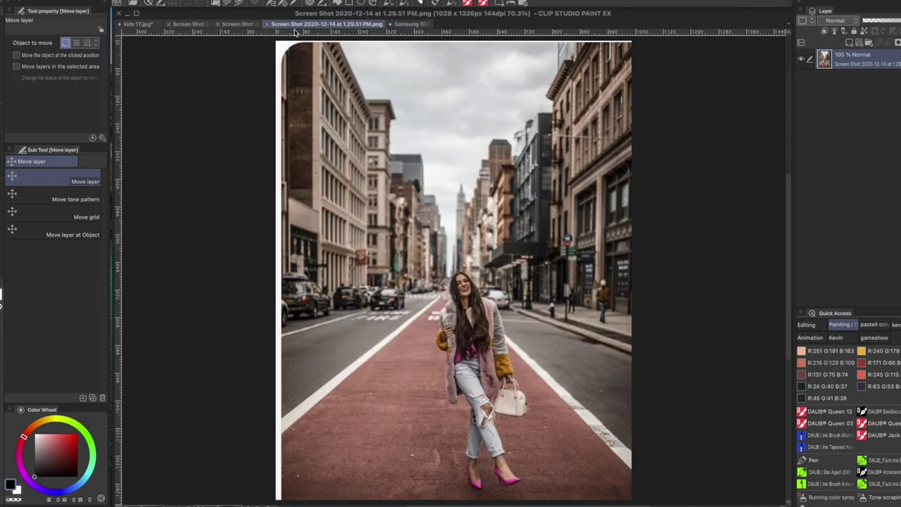
left_click(198, 27)
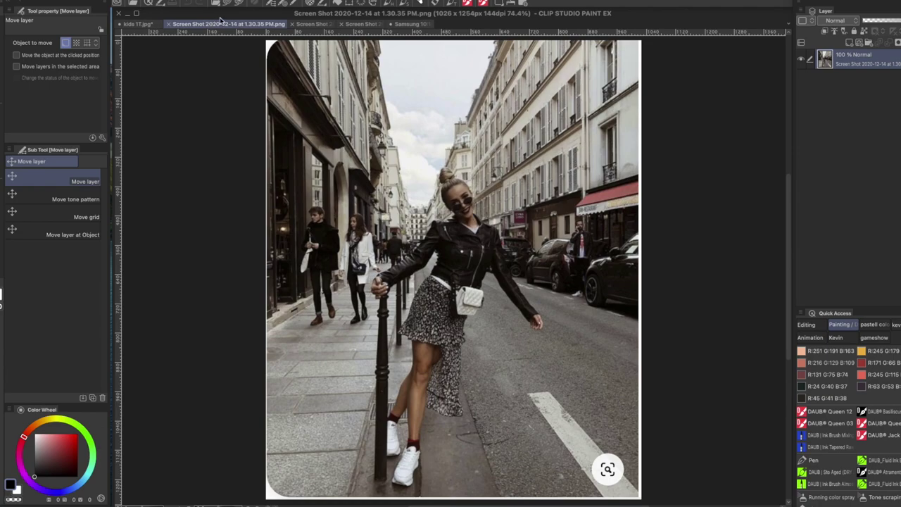
left_click(420, 26)
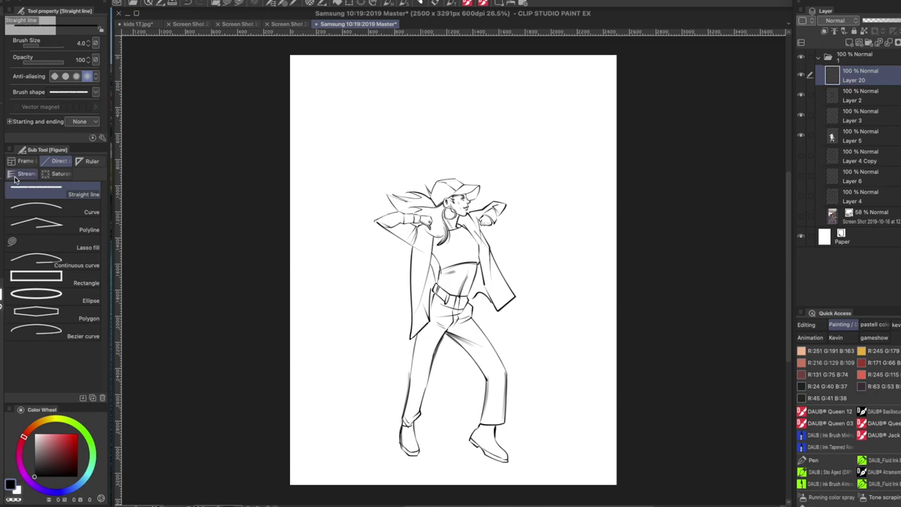
Create a perspective ruler on Layer 20 with a vanishing point at the figure's ankle height near the page's left edge
left_click(91, 161)
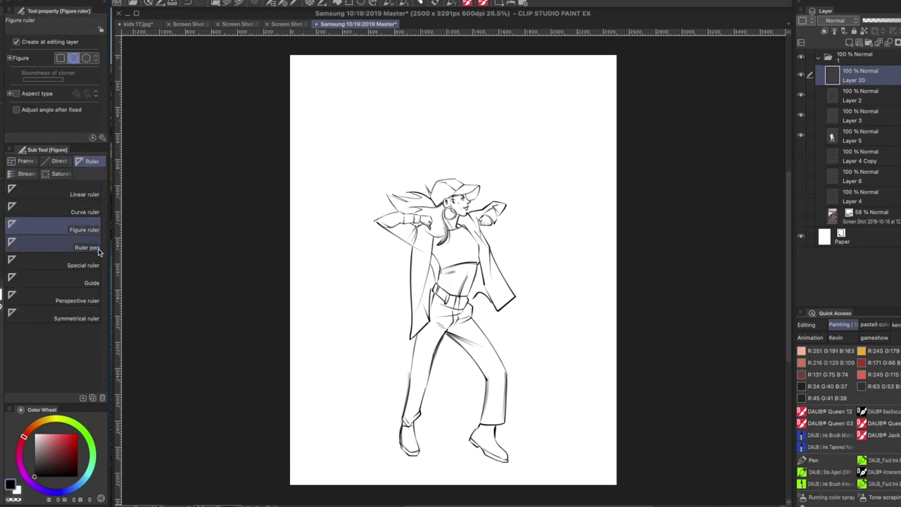
left_click(90, 301)
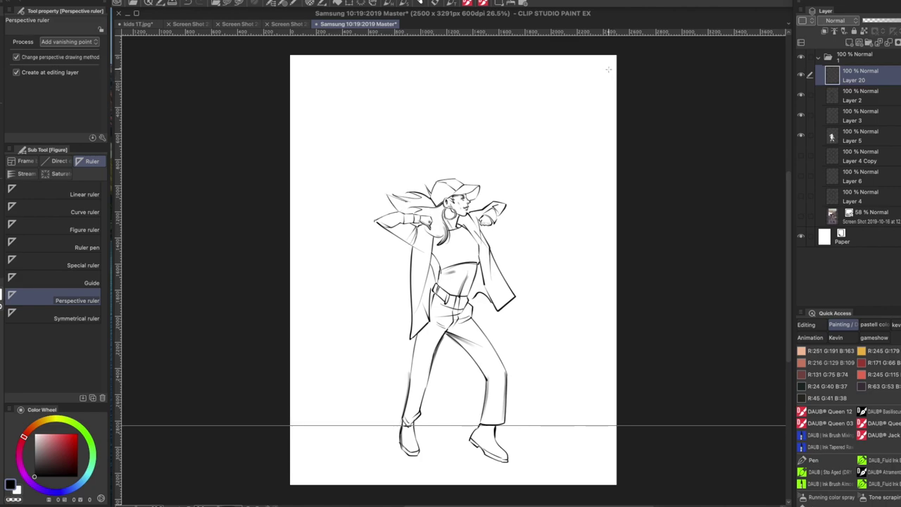
left_click_drag(608, 69, 551, 140)
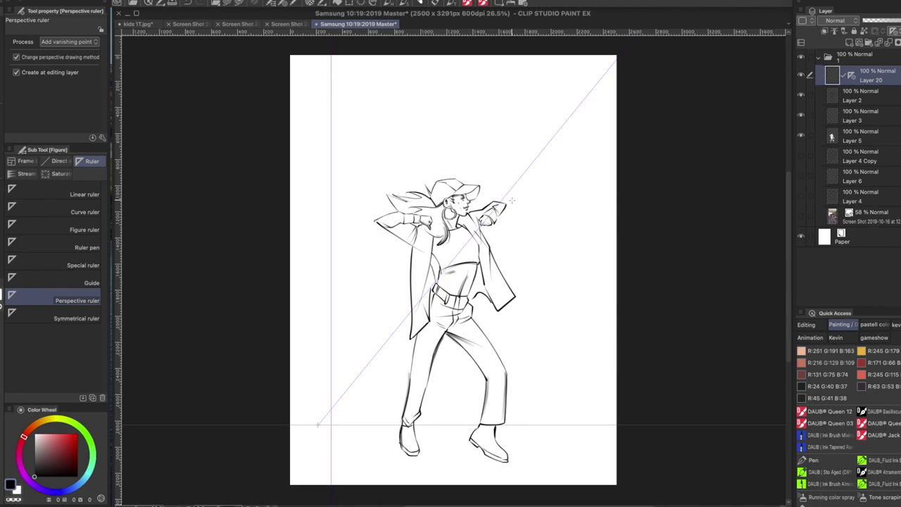
Select the perspective ruler, lower its vanishing point slightly, and adjust the lower guide line to run almost level through the feet
key("o")
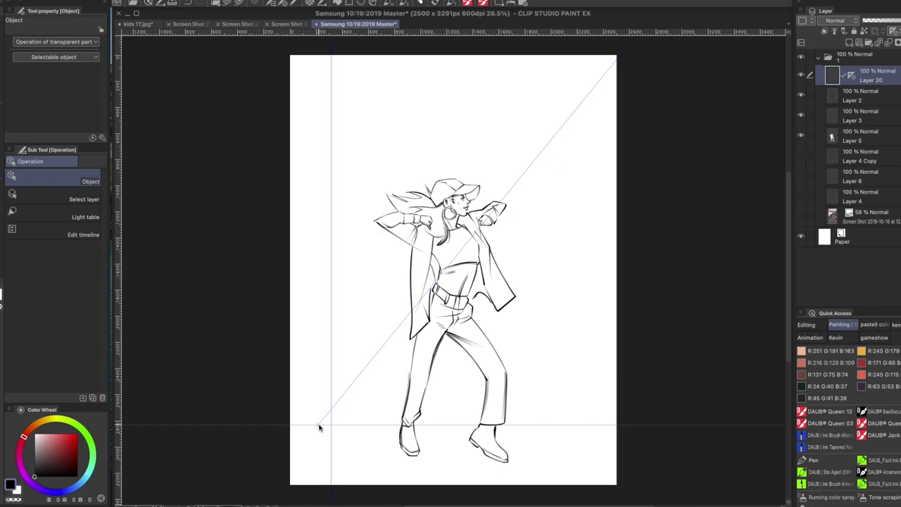
left_click(318, 425)
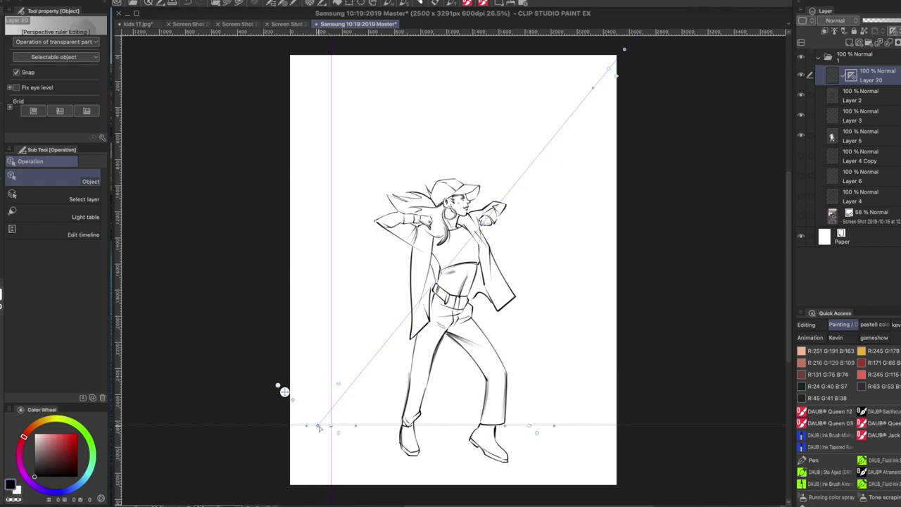
mouse_move(318, 425)
left_mouse_down()
mouse_move(288, 422)
mouse_move(344, 423)
mouse_move(339, 450)
mouse_move(332, 433)
mouse_move(328, 448)
mouse_move(322, 419)
mouse_move(325, 446)
mouse_move(323, 437)
left_mouse_up()
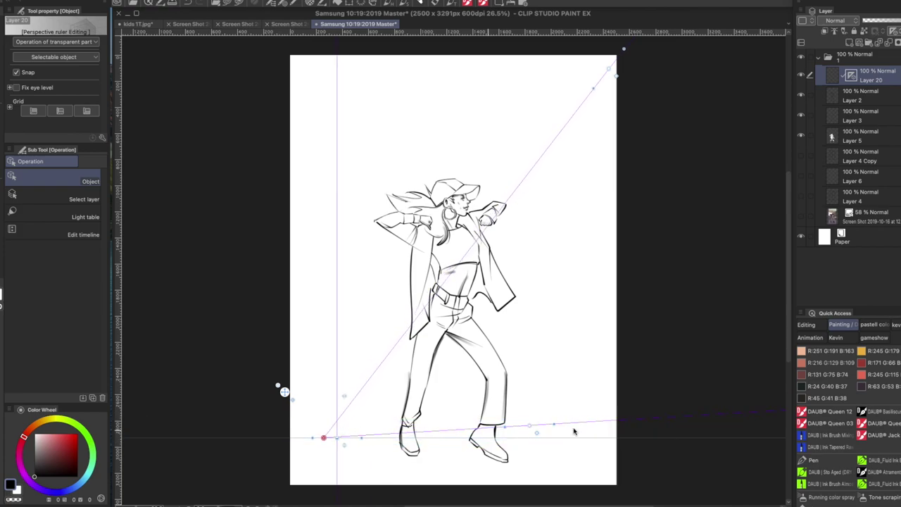
mouse_move(529, 427)
left_mouse_down()
mouse_move(529, 453)
mouse_move(532, 440)
left_mouse_up()
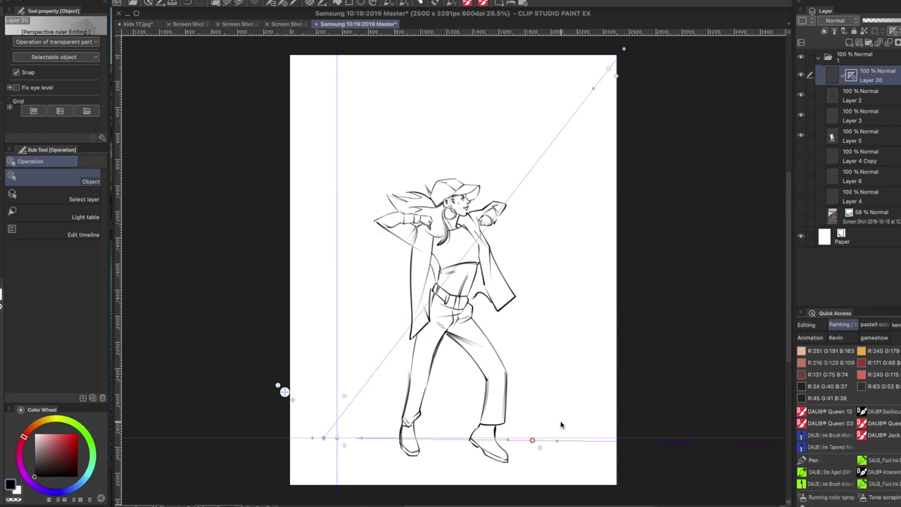
Compare the horizon and figure placement in the street reference photos, and return to the figure drawing
left_click(291, 27)
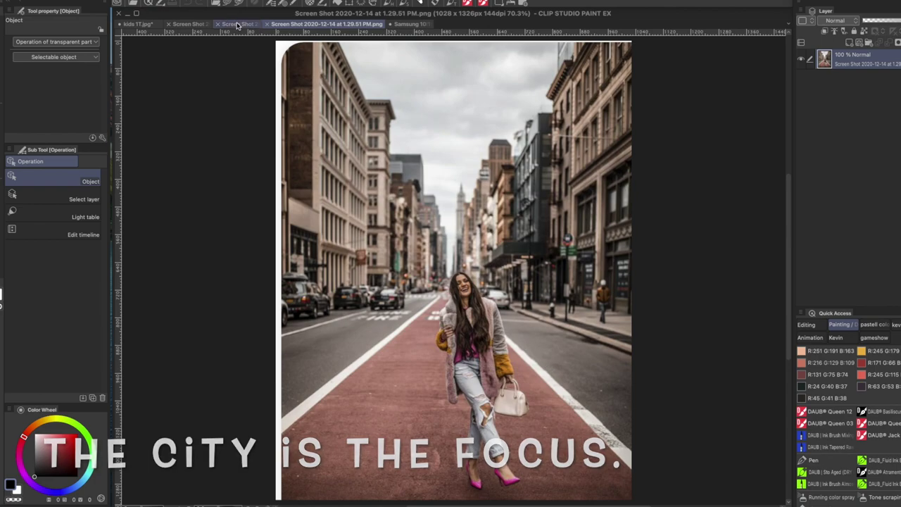
left_click(257, 25)
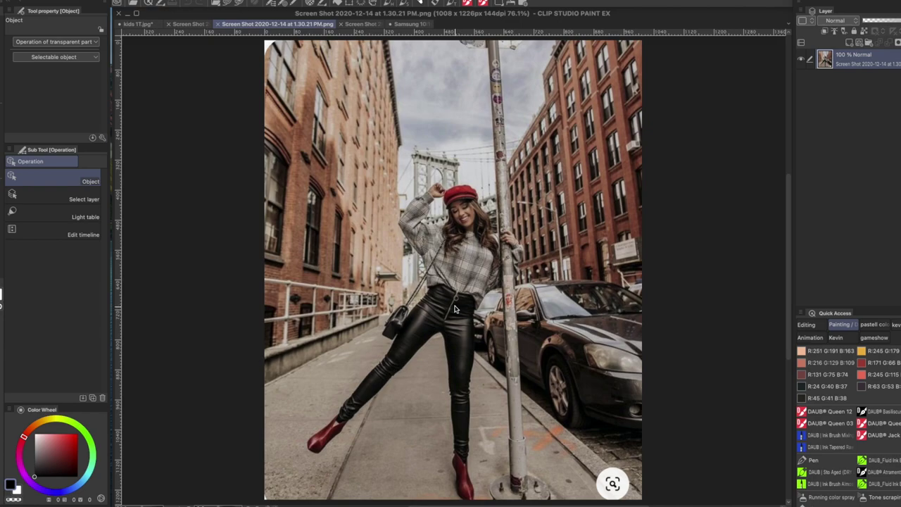
left_click(363, 24)
left_click(410, 26)
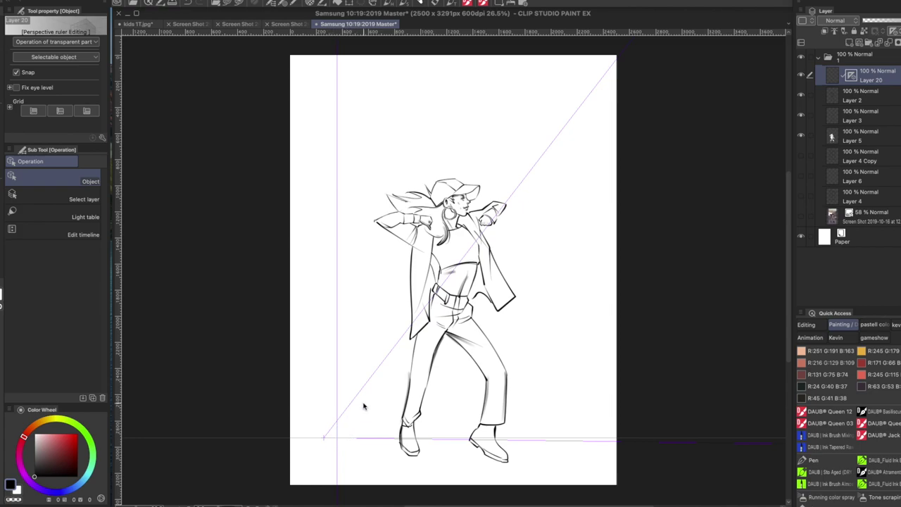
Move the ruler's vanishing point off the page to the left, with the horizon at the figure's ankle height
left_click(324, 438)
left_click_drag(323, 438, 328, 400)
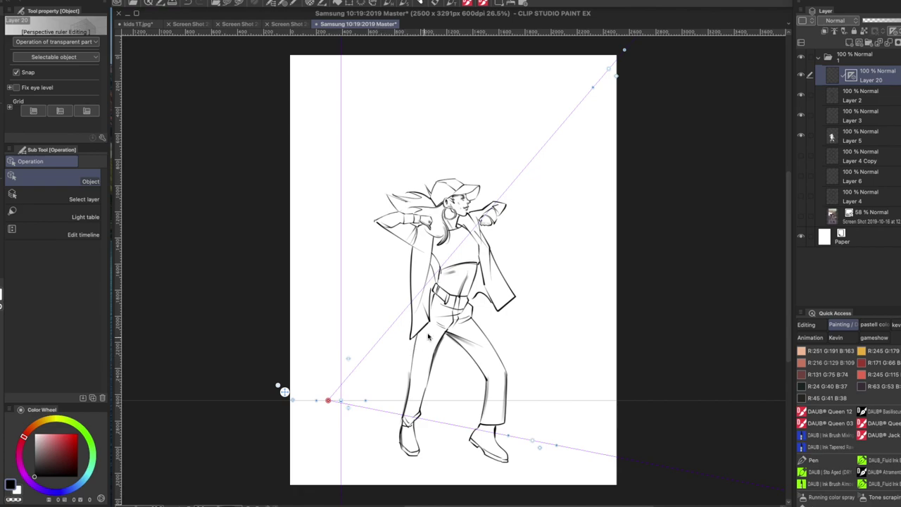
left_click_drag(328, 402, 204, 414)
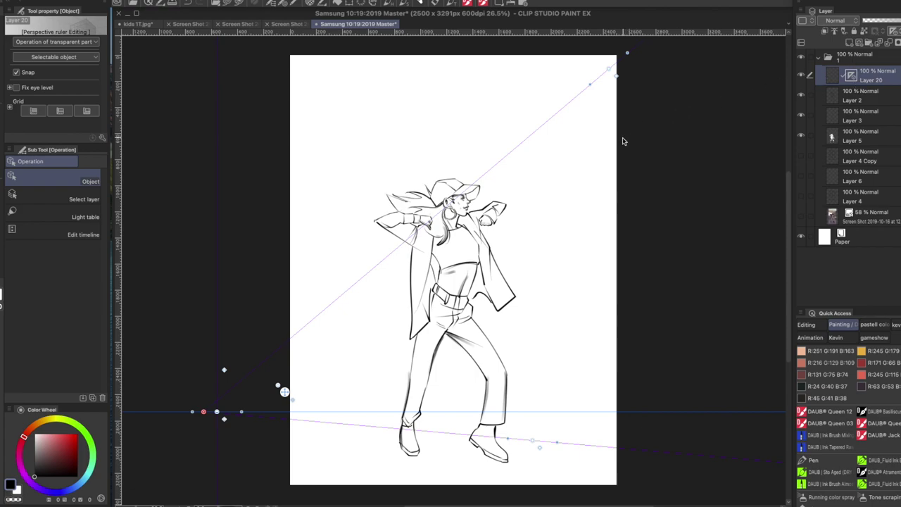
Using the Bit husky brush, draw the near building's roofline from the page's upper right corner and its long vertical corner edge
key("p")
scroll(595, 133, "up", 2)
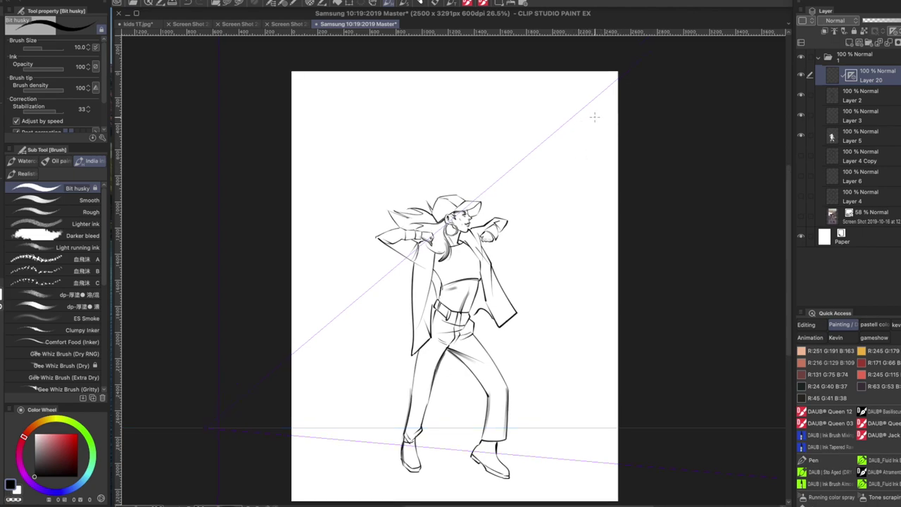
left_click_drag(613, 82, 527, 158)
mouse_move(612, 76)
left_mouse_down()
mouse_move(538, 146)
mouse_move(537, 438)
left_mouse_up()
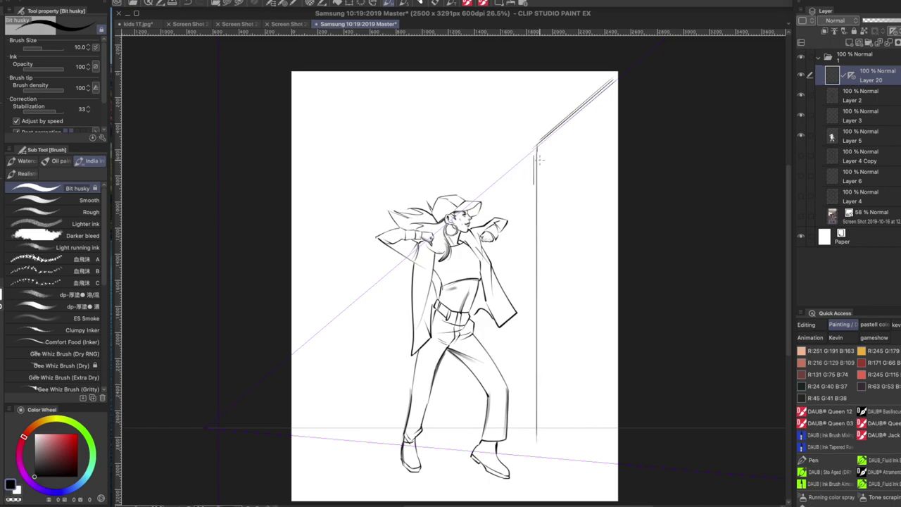
Extend the receding roofline down behind the figure and add vertical building edges on both sides of her
mouse_move(517, 169)
left_mouse_down()
mouse_move(502, 190)
mouse_move(506, 427)
left_mouse_up()
key("ctrl+z")
mouse_move(504, 178)
left_mouse_down()
mouse_move(489, 188)
mouse_move(536, 149)
left_mouse_up()
left_click_drag(482, 196, 480, 413)
mouse_move(476, 201)
left_mouse_down()
mouse_move(395, 267)
mouse_move(397, 406)
left_mouse_up()
left_click_drag(386, 276, 387, 403)
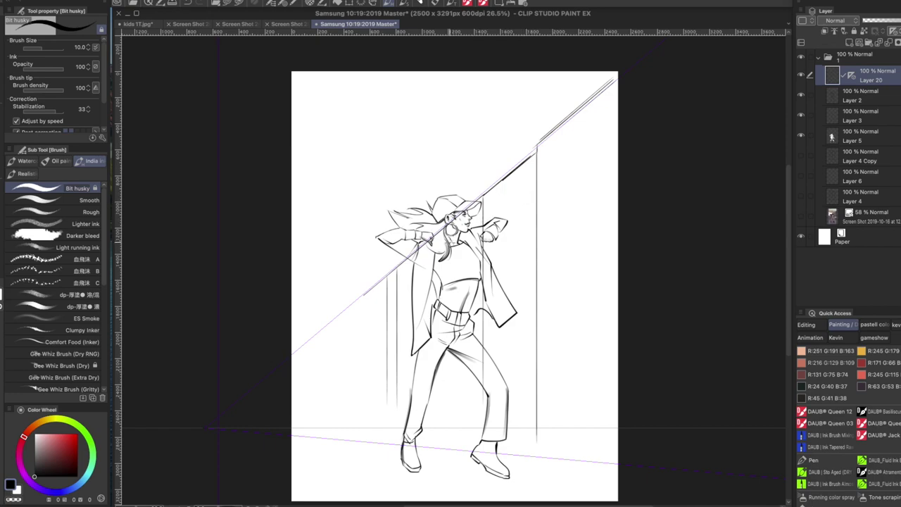
Check the city street reference, then add a second vertical corner edge, a short ledge and extra cornice lines to the near building
left_click(289, 24)
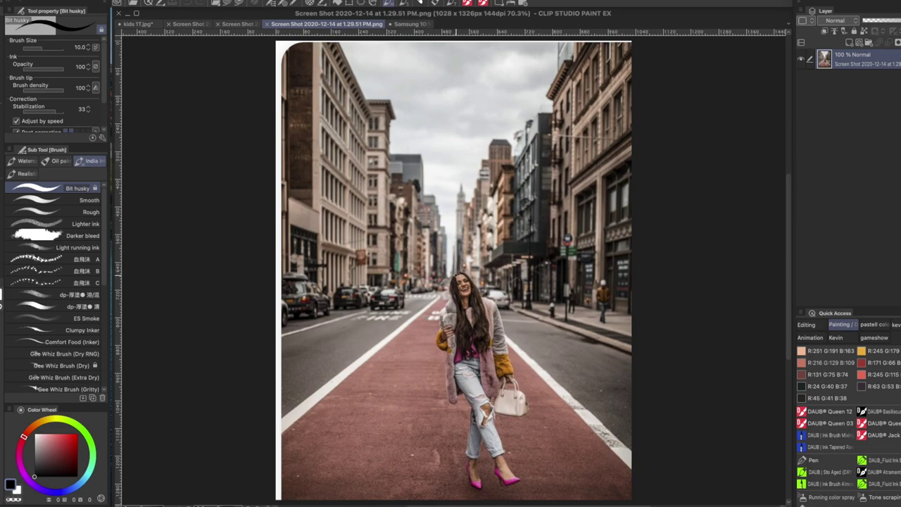
key("ctrl+Tab")
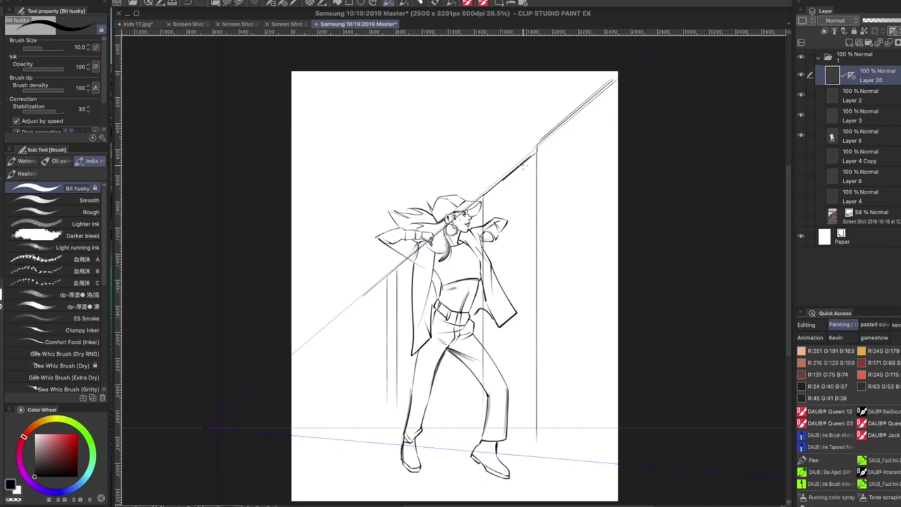
left_click_drag(524, 160, 524, 431)
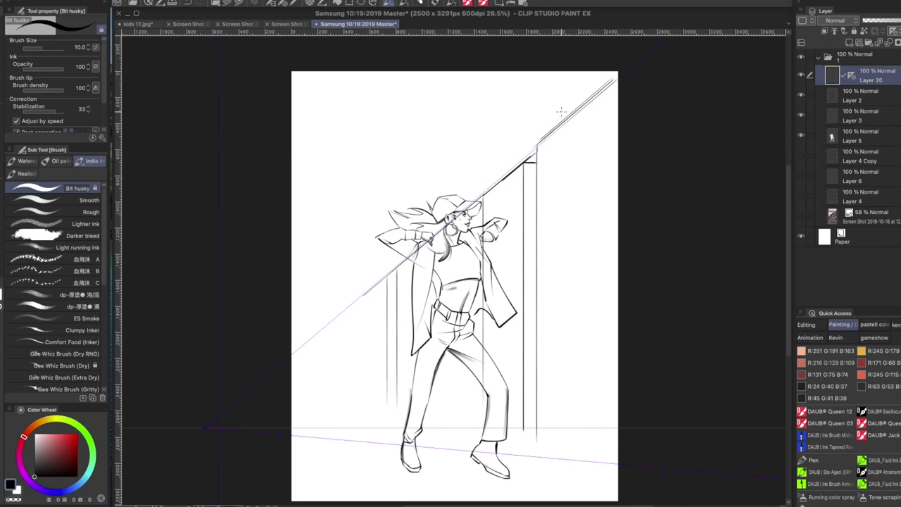
mouse_move(614, 73)
left_mouse_down()
mouse_move(527, 144)
mouse_move(614, 72)
left_mouse_up()
left_click_drag(529, 146, 537, 146)
Recheck the city street reference, then draw the top and left edges of an upper window on the near building
left_click(308, 24)
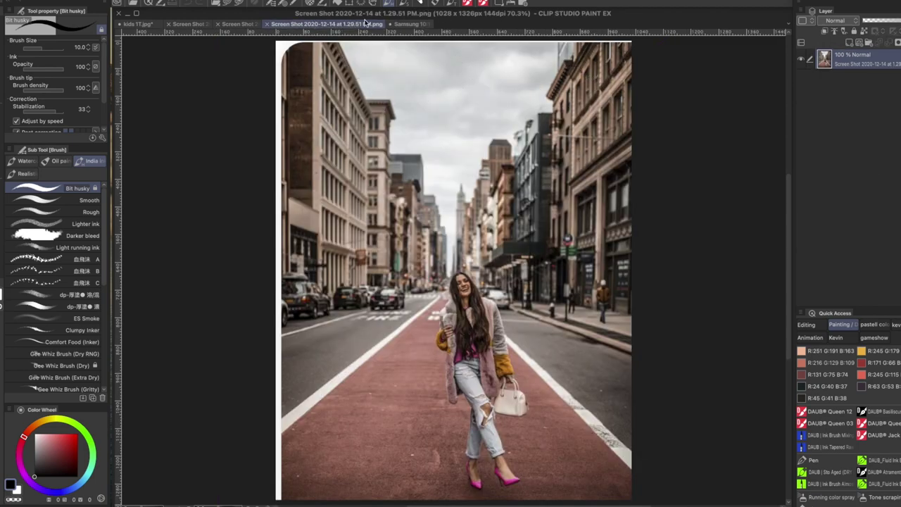
left_click(409, 25)
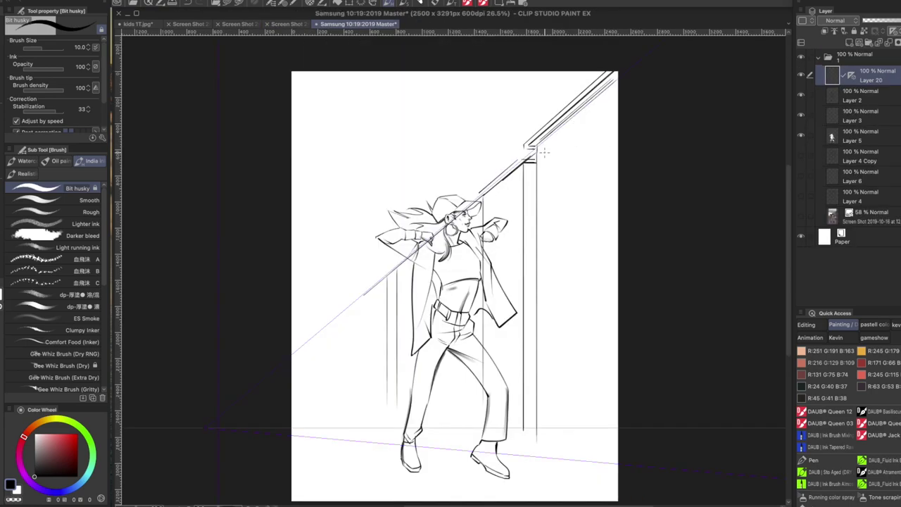
left_click_drag(554, 157, 625, 99)
left_click_drag(560, 156, 629, 108)
left_click_drag(554, 160, 554, 241)
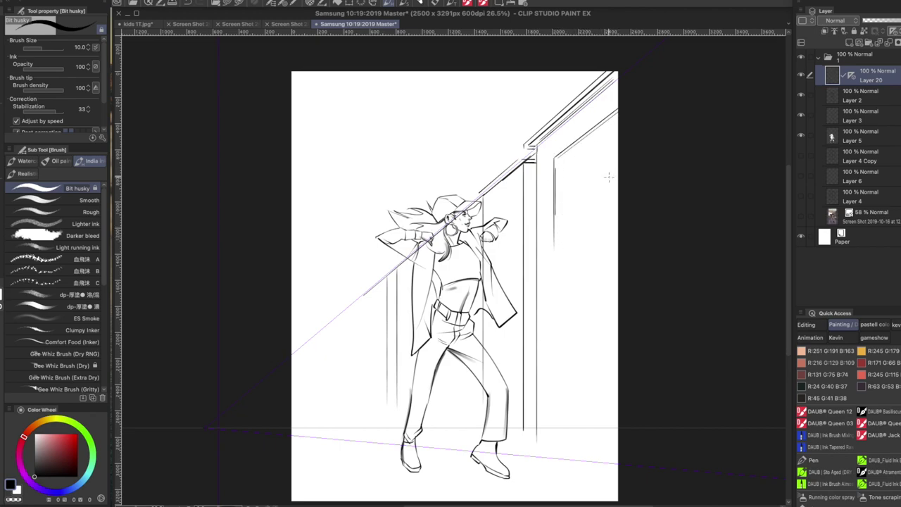
Draw the upper window's receding bottom edge and two pairs of vertical mullion lines inside it
left_click_drag(556, 221, 595, 192)
left_click_drag(554, 219, 620, 184)
left_click_drag(569, 151, 568, 208)
left_click_drag(572, 146, 571, 210)
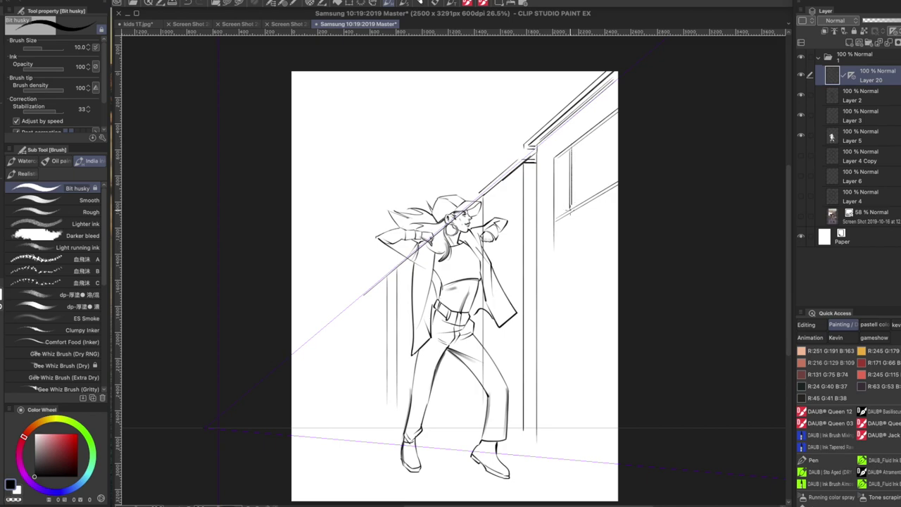
left_click_drag(595, 132, 594, 194)
left_click_drag(599, 127, 594, 197)
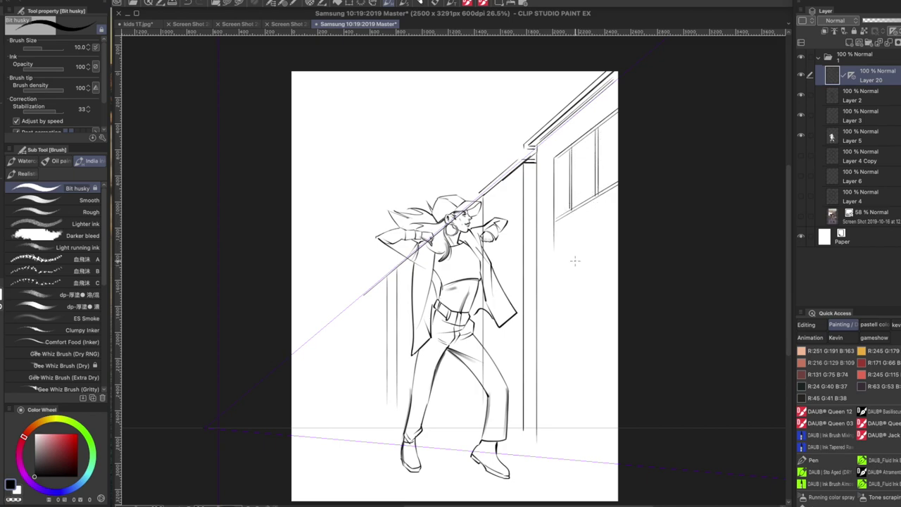
Draw the top, left and doubled bottom edges of a second window below the first, undoing misplaced strokes
left_click_drag(554, 251, 611, 251)
key("ctrl+z")
mouse_move(558, 227)
left_mouse_down()
mouse_move(559, 256)
mouse_move(617, 227)
left_mouse_up()
key("ctrl+z")
mouse_move(558, 259)
left_mouse_down()
mouse_move(558, 332)
mouse_move(603, 306)
mouse_move(618, 321)
left_mouse_up()
key("ctrl+z")
left_click_drag(556, 329, 617, 310)
left_click_drag(556, 327, 618, 310)
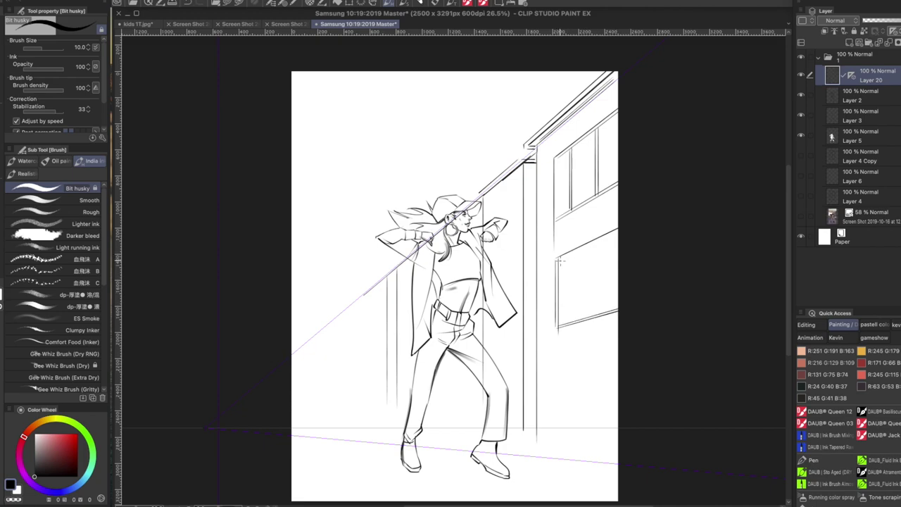
Redraw the lower window's top edge and add two pairs of vertical mullion lines inside it
key("ctrl+z")
left_click_drag(556, 261, 628, 231)
left_click_drag(577, 256, 576, 322)
left_click_drag(572, 256, 573, 325)
left_click_drag(605, 240, 603, 314)
mouse_move(606, 241)
left_mouse_down()
mouse_move(603, 326)
mouse_move(601, 301)
left_mouse_up()
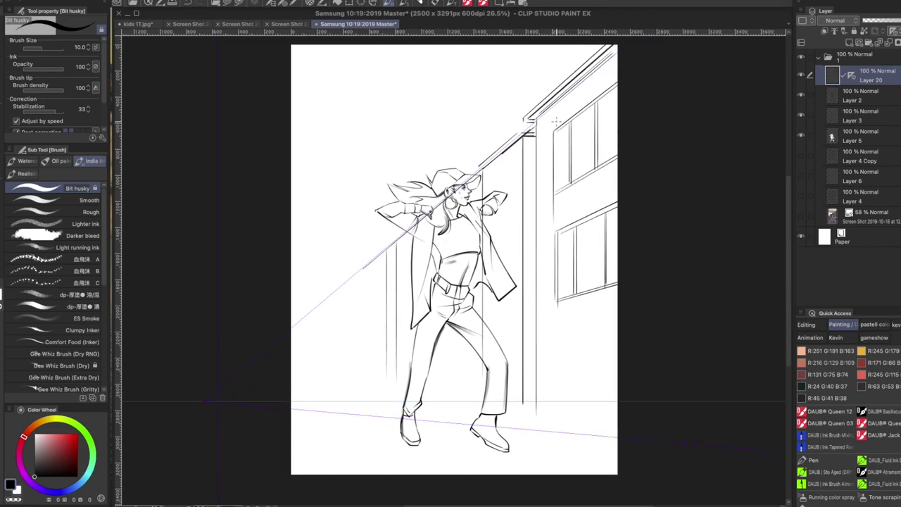
Draw an outer frame around the near building's upper window, following the perspective guides
mouse_move(548, 124)
left_mouse_down()
mouse_move(553, 209)
mouse_move(591, 175)
left_mouse_up()
key("super+z")
left_click_drag(549, 207, 616, 165)
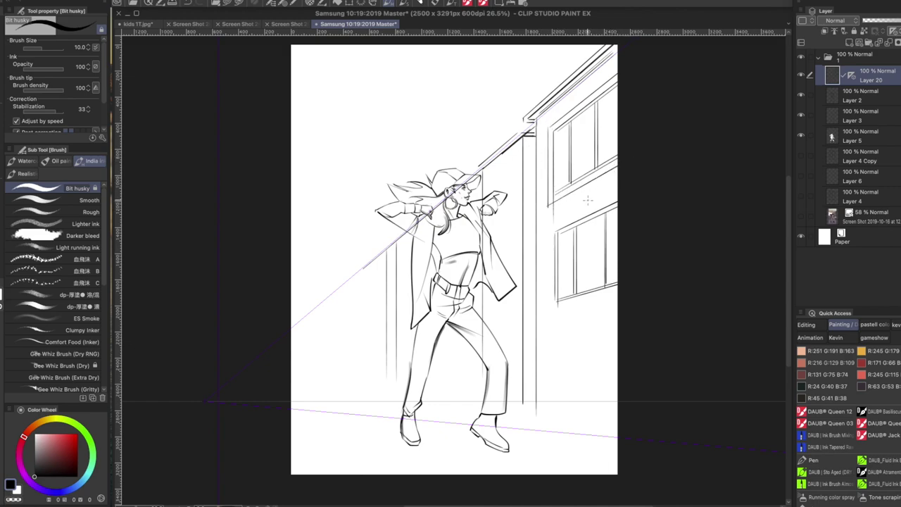
Draw an outer frame around the near building's lower window, with receding top and bottom edges and a vertical left side
left_click_drag(550, 231, 635, 184)
mouse_move(549, 247)
left_mouse_down()
mouse_move(549, 312)
mouse_move(619, 293)
left_mouse_up()
left_click_drag(549, 313, 620, 293)
mouse_move(551, 313)
left_mouse_down()
mouse_move(629, 290)
mouse_move(596, 289)
left_mouse_up()
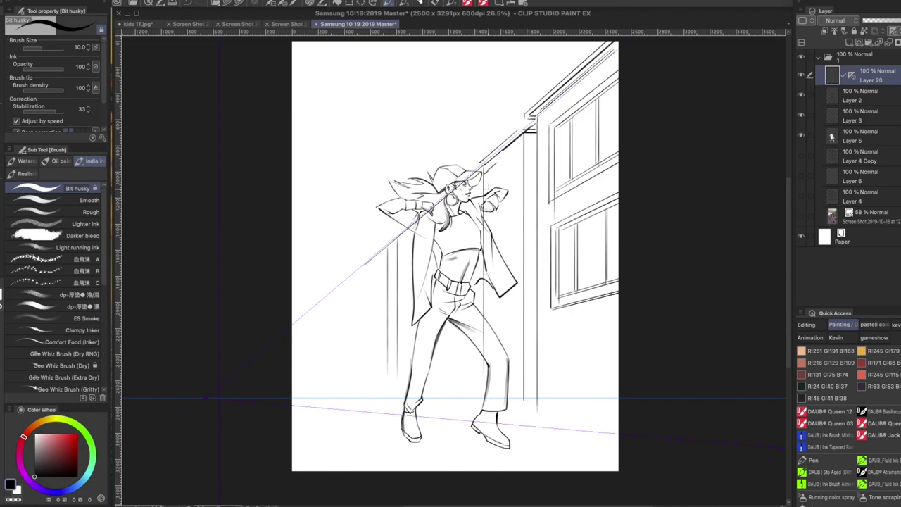
Draw vertical window lines under the far building's roofline, between the near building and the figure's cap, undoing stray strokes
left_click_drag(491, 168, 491, 203)
left_click_drag(495, 165, 495, 198)
left_click_drag(506, 153, 508, 199)
left_click_drag(511, 148, 509, 198)
key("super+z")
left_click(519, 168)
mouse_move(520, 171)
left_mouse_down()
mouse_move(468, 184)
mouse_move(460, 205)
left_mouse_up()
key("super+z")
left_click_drag(469, 146, 470, 213)
left_click_drag(468, 149, 469, 211)
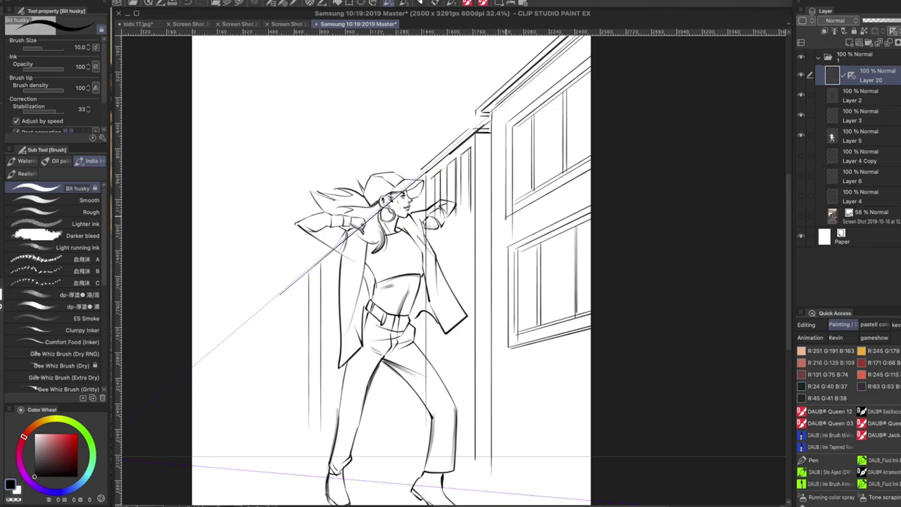
Reinforce the upper window's receding top and bottom edges and add inner frame lines
left_click_drag(507, 216, 591, 172)
left_click_drag(511, 124, 591, 59)
mouse_move(510, 122)
left_mouse_down()
mouse_move(509, 199)
mouse_move(600, 158)
left_mouse_up()
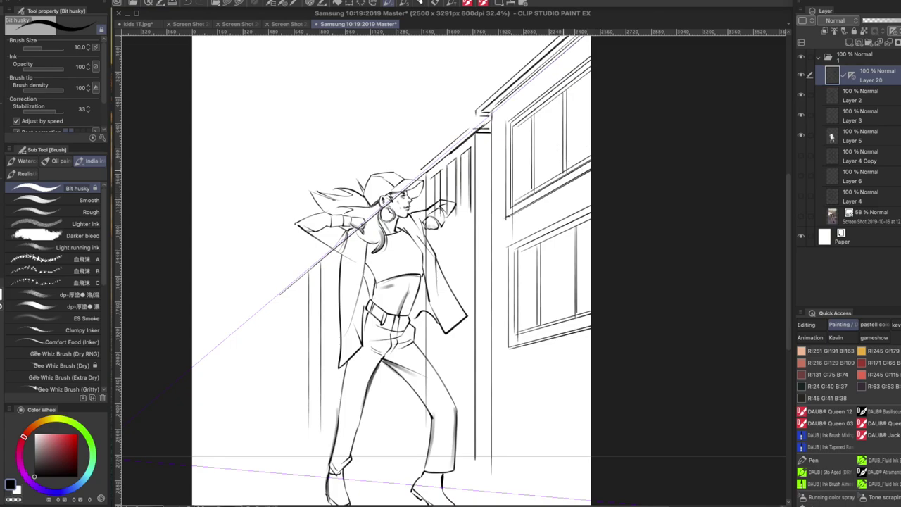
Add inner pane lines beside the upper window's mullions and along its left frame
left_click_drag(536, 112, 536, 187)
left_click_drag(570, 86, 569, 166)
left_click_drag(570, 88, 593, 71)
left_click_drag(516, 128, 515, 200)
left_click_drag(514, 131, 515, 191)
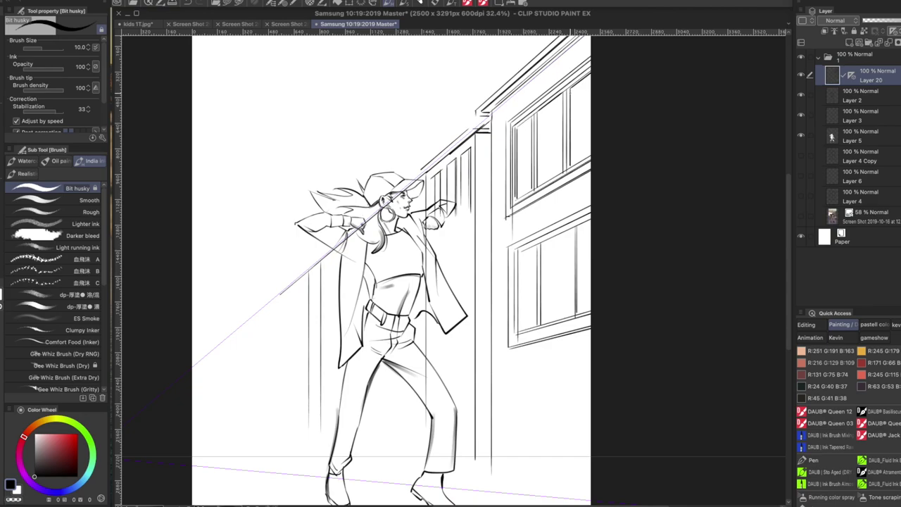
Add a receding sill line under the near building's upper window, and a long vertical line with short ledge marks at its corner
left_click_drag(507, 219, 598, 168)
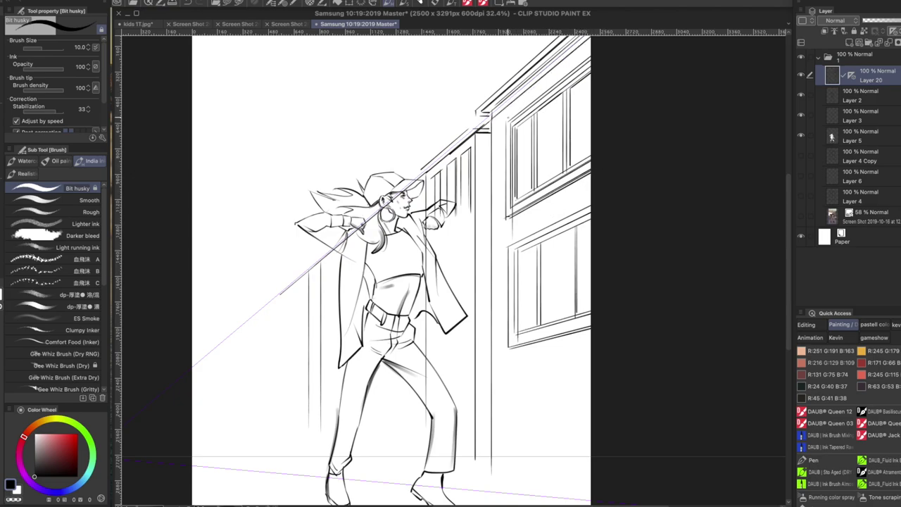
left_click_drag(495, 118, 520, 100)
left_click_drag(501, 123, 539, 91)
left_click_drag(503, 118, 502, 406)
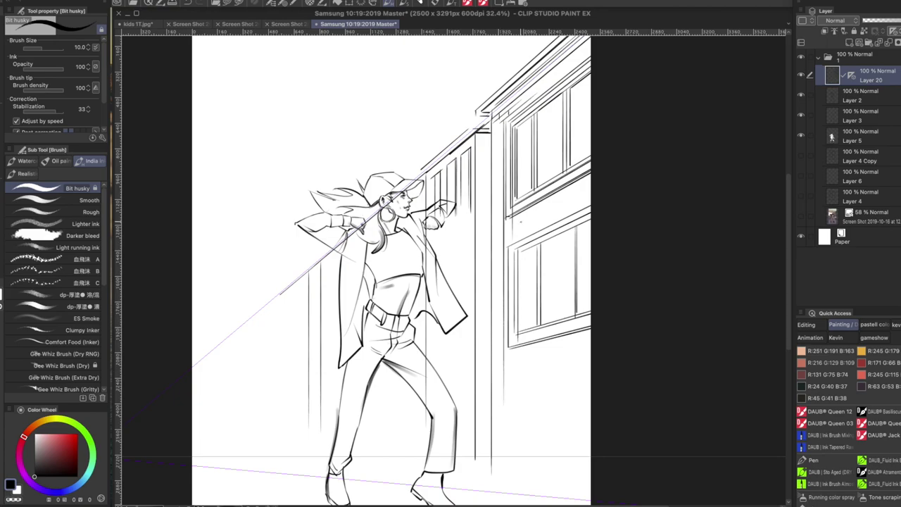
Sketch scattered brick marks along receding lines between the near building's two windows and beneath its roofline
mouse_move(504, 219)
left_mouse_down()
mouse_move(528, 216)
mouse_move(526, 226)
mouse_move(536, 225)
mouse_move(573, 196)
left_mouse_up()
left_click_drag(543, 205, 568, 200)
left_click_drag(553, 215, 584, 199)
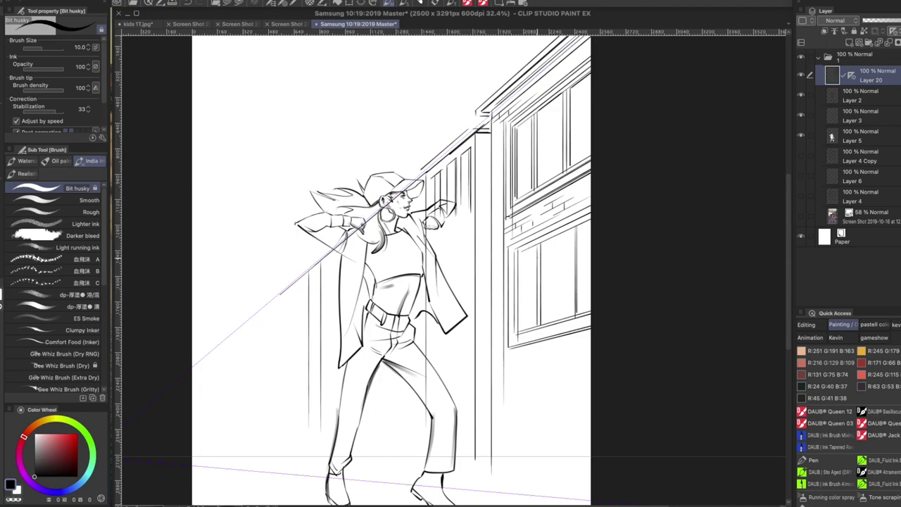
left_click_drag(546, 317, 530, 311)
left_click_drag(536, 138, 515, 174)
left_click_drag(522, 94, 554, 77)
left_click_drag(494, 123, 562, 73)
Extend the near building's corner line downward and add a bottom edge and pane lines to the far building's upper windows
left_click_drag(515, 327, 513, 316)
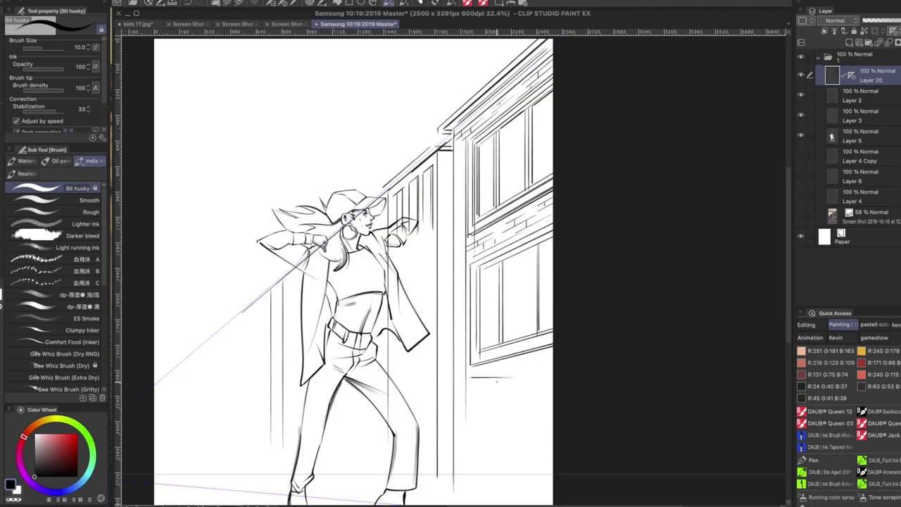
left_click_drag(465, 394, 467, 479)
mouse_move(432, 228)
left_mouse_down()
mouse_move(399, 247)
mouse_move(410, 241)
left_mouse_up()
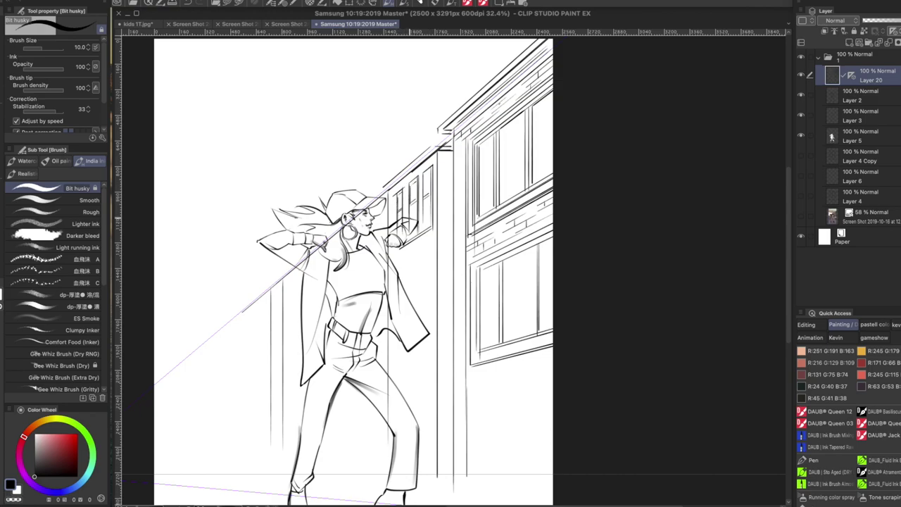
left_click_drag(425, 177, 424, 221)
Draw two narrow vertical window openings on the wall strip between the buildings and reinforce the far building's corner line
left_click_drag(445, 175, 445, 217)
left_click_drag(446, 246, 445, 299)
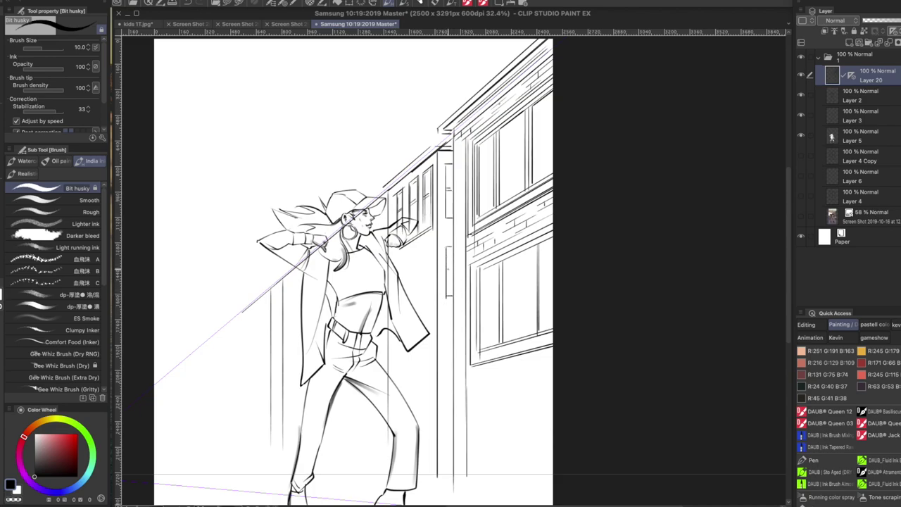
left_click_drag(439, 154, 439, 472)
Draw a lower window frame with vertical pane lines on the far building, beside the figure's thigh
mouse_move(409, 359)
left_mouse_down()
mouse_move(432, 356)
mouse_move(432, 450)
left_mouse_up()
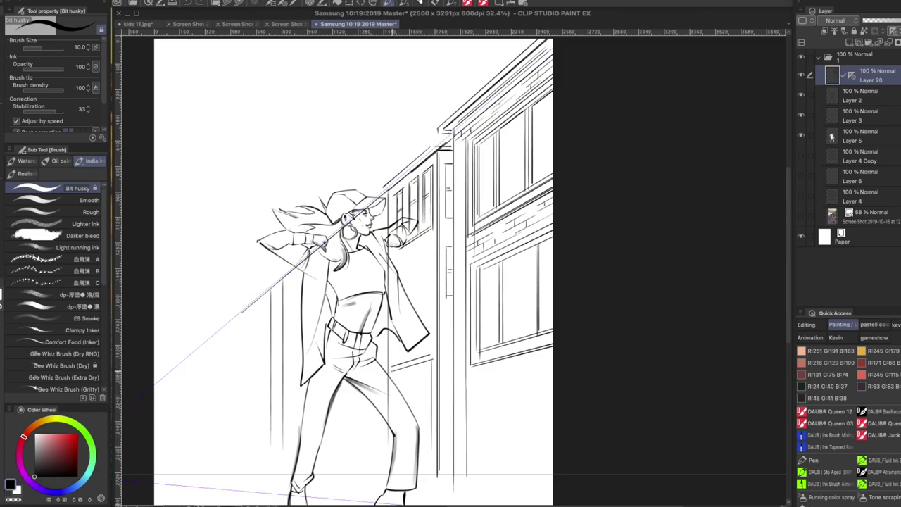
mouse_move(393, 372)
left_mouse_down()
mouse_move(405, 367)
mouse_move(404, 410)
left_mouse_up()
mouse_move(418, 362)
left_mouse_down()
mouse_move(417, 429)
mouse_move(415, 417)
left_mouse_up()
Consult the brick street reference photo and draw a taller block with vertical window lines rising behind the roofs
left_click_drag(489, 140, 474, 178)
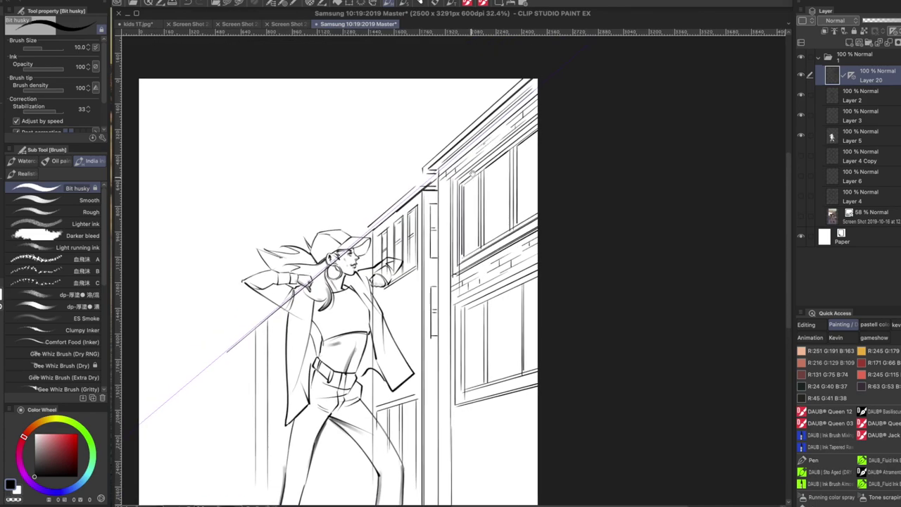
left_click(243, 24)
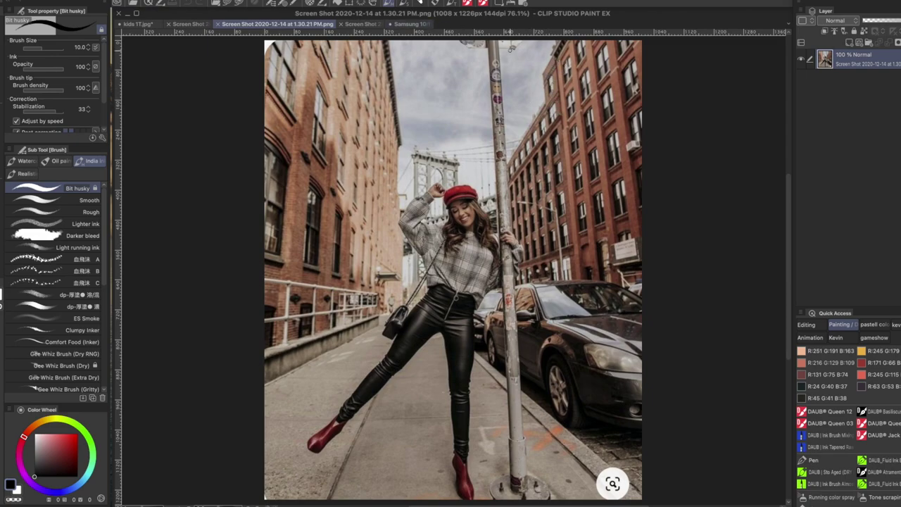
left_click(413, 24)
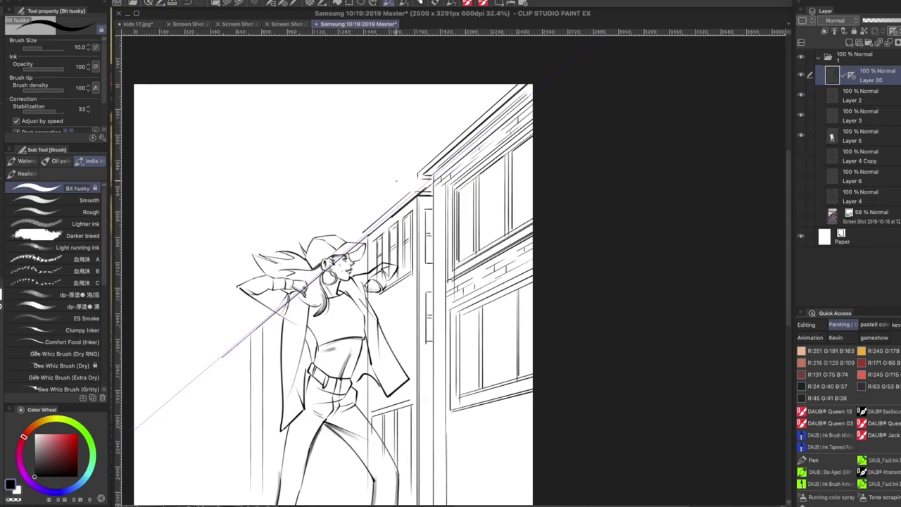
mouse_move(390, 173)
left_mouse_down()
mouse_move(390, 202)
mouse_move(391, 173)
mouse_move(433, 121)
mouse_move(441, 153)
left_mouse_up()
key("ctrl+z")
mouse_move(441, 127)
left_mouse_down()
mouse_move(458, 129)
mouse_move(435, 161)
mouse_move(436, 137)
left_mouse_up()
left_click_drag(396, 172, 395, 201)
key("ctrl+z")
left_click_drag(407, 162, 406, 189)
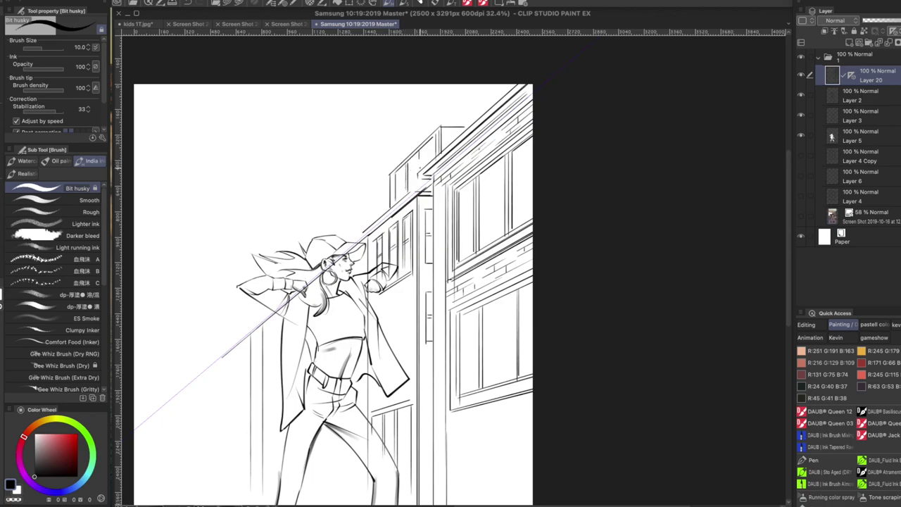
left_click_drag(422, 147, 422, 166)
Draw short vertical chimney lines above the far roof and a taller vertical line above the figure's cap
left_click_drag(442, 274, 486, 216)
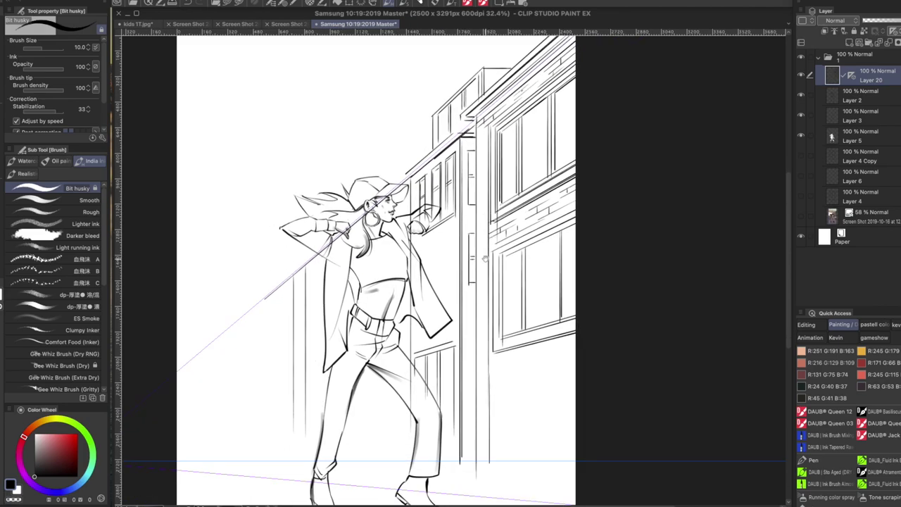
left_click_drag(414, 165, 420, 162)
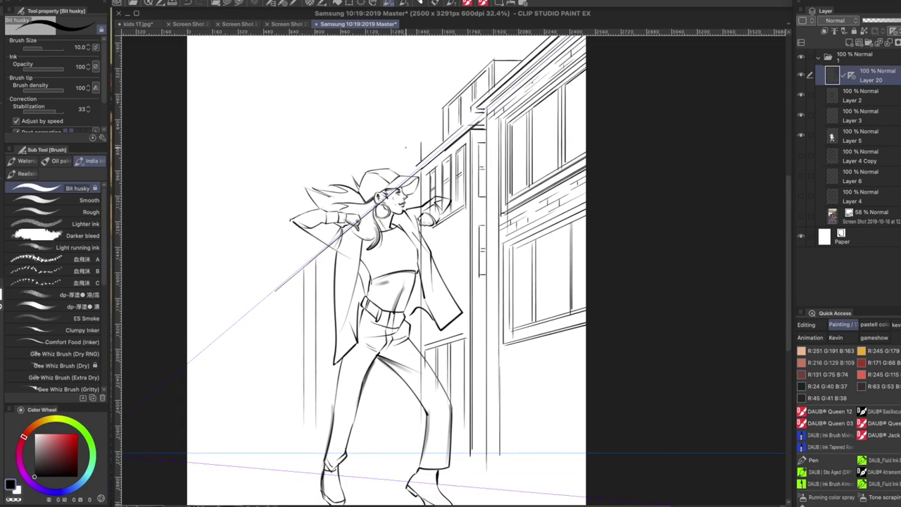
left_click_drag(424, 142, 424, 162)
left_click_drag(396, 119, 396, 164)
left_click_drag(412, 76, 360, 137)
mouse_move(380, 85)
left_mouse_down()
mouse_move(380, 173)
mouse_move(351, 123)
left_mouse_up()
left_click_drag(397, 66, 380, 87)
left_click_drag(377, 81, 355, 107)
key("ctrl+z")
key("ctrl+z")
key("ctrl+z")
key("ctrl+z")
key("ctrl+z")
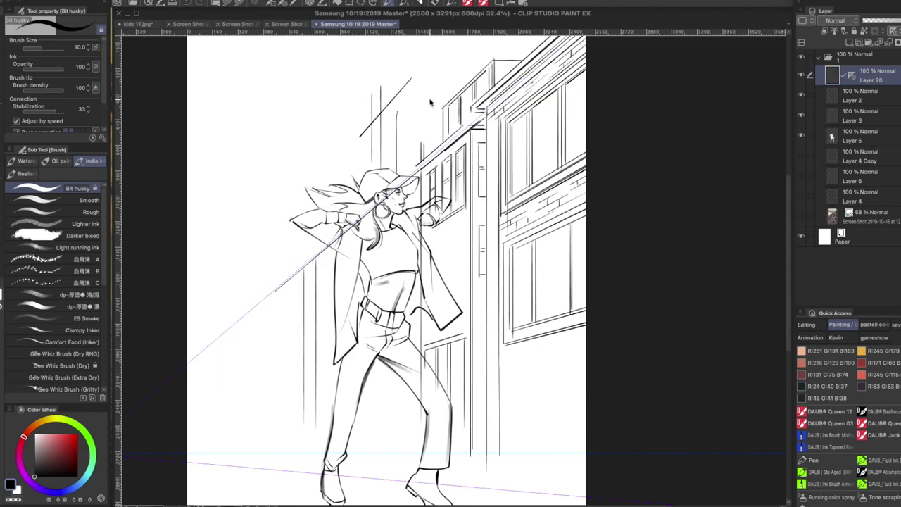
key("ctrl+z")
Turn off the display of the perspective ruler on Layer 20 to allow freehand strokes
left_click(894, 31)
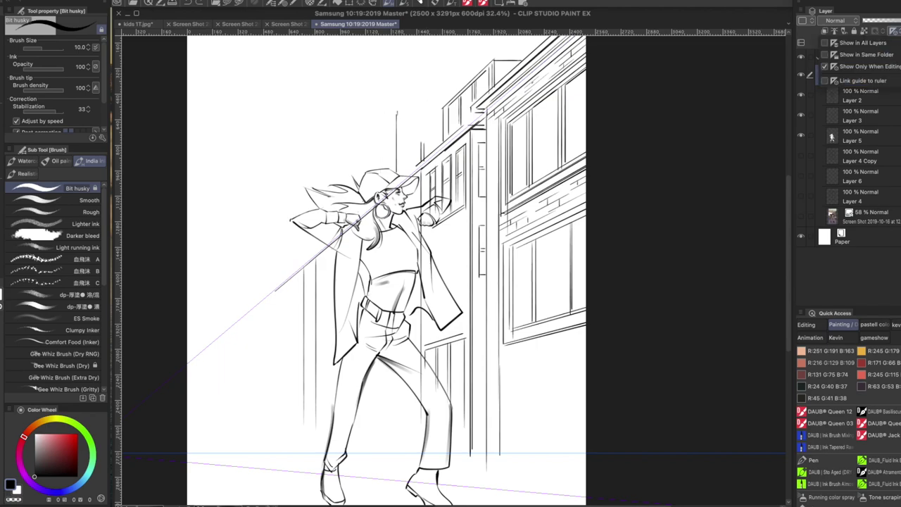
left_click(879, 67)
left_click(894, 31)
left_click(897, 33)
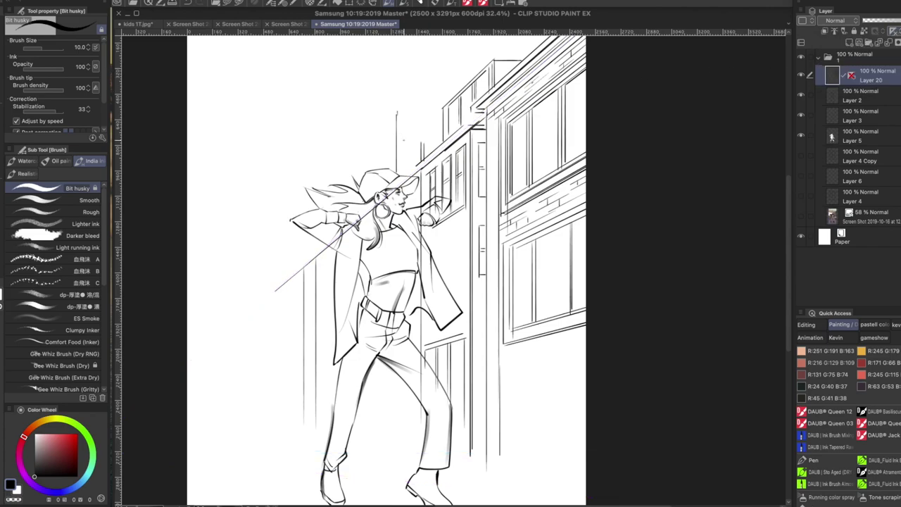
Enlarge the brush to 23.9 and draw a cylindrical water tank with curved top and base above the figure's cap
scroll(418, 146, "up", 5)
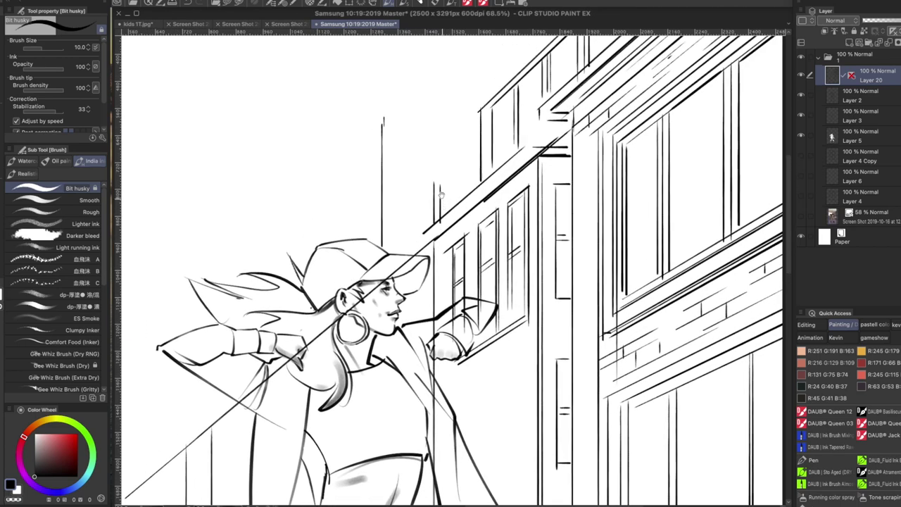
key("]")
left_click_drag(382, 188, 433, 185)
key("super+z")
mouse_move(381, 124)
left_mouse_down()
mouse_move(387, 114)
mouse_move(432, 120)
left_mouse_up()
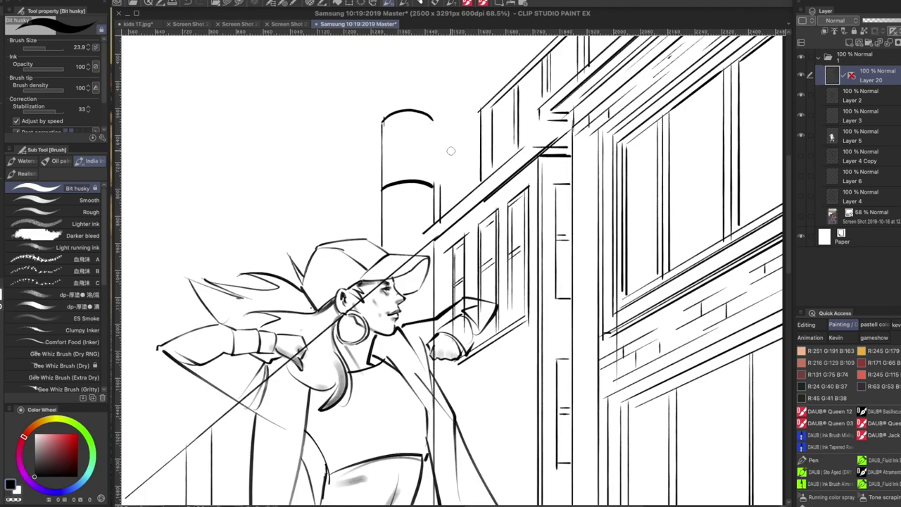
left_click_drag(432, 121, 432, 203)
key("minus")
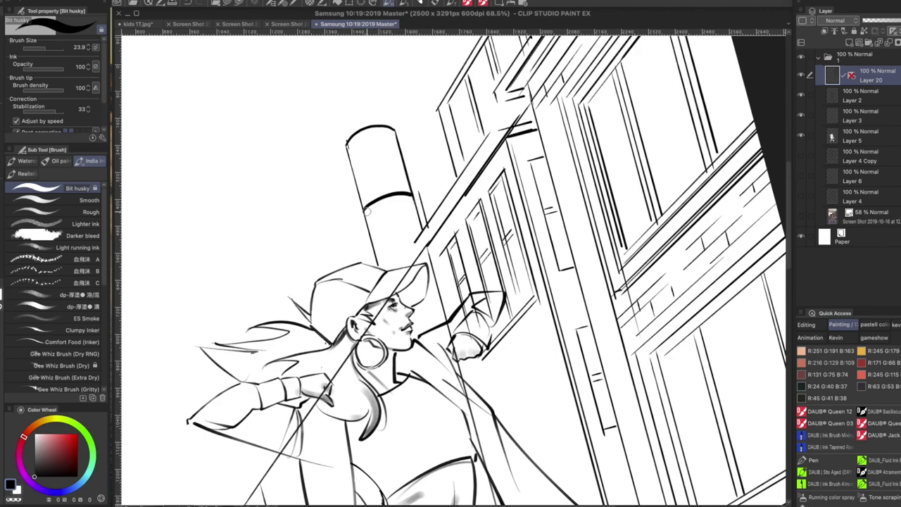
mouse_move(364, 209)
left_mouse_down()
mouse_move(413, 197)
mouse_move(385, 202)
mouse_move(400, 196)
left_mouse_up()
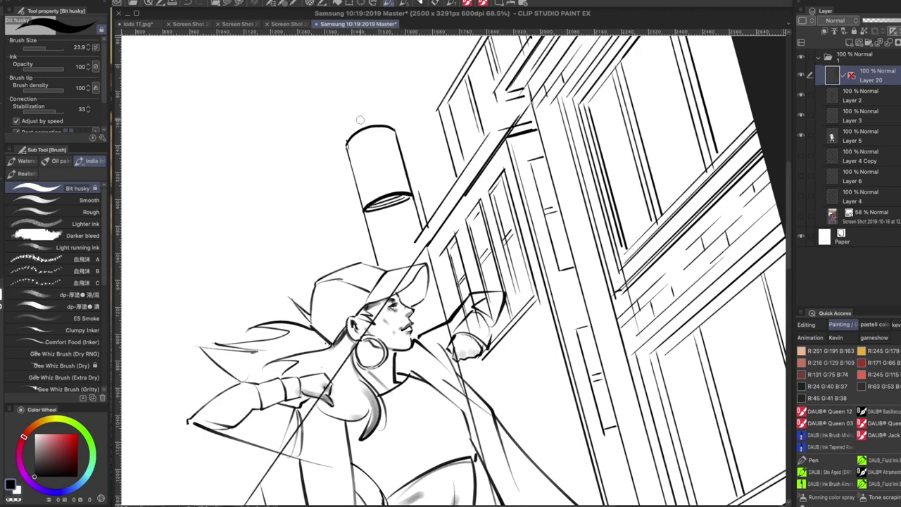
Draw the two sloping sides of a pointed conical roof on top of the water tank
key("asciicircum")
left_click_drag(404, 92, 383, 120)
key("asciicircum")
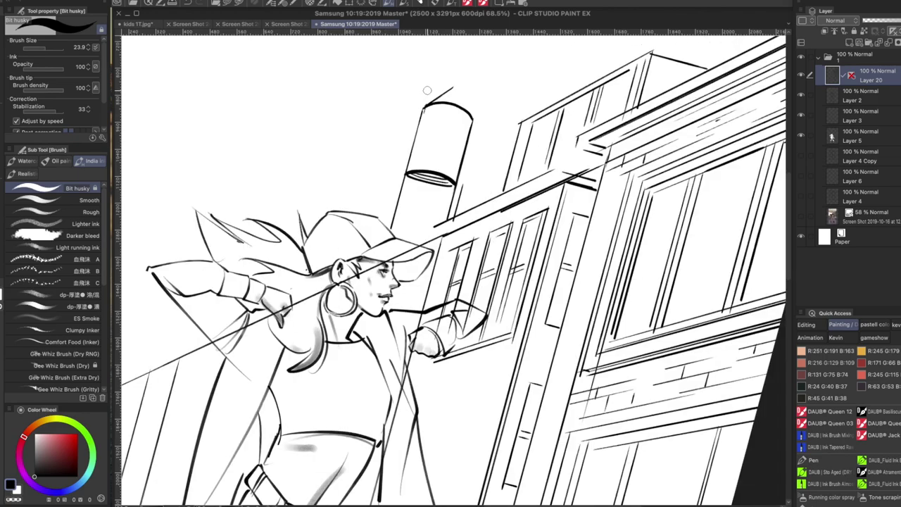
key("asciicircum")
mouse_move(502, 94)
left_mouse_down()
mouse_move(509, 129)
mouse_move(507, 110)
left_mouse_up()
key("minus")
key("minus")
key("minus")
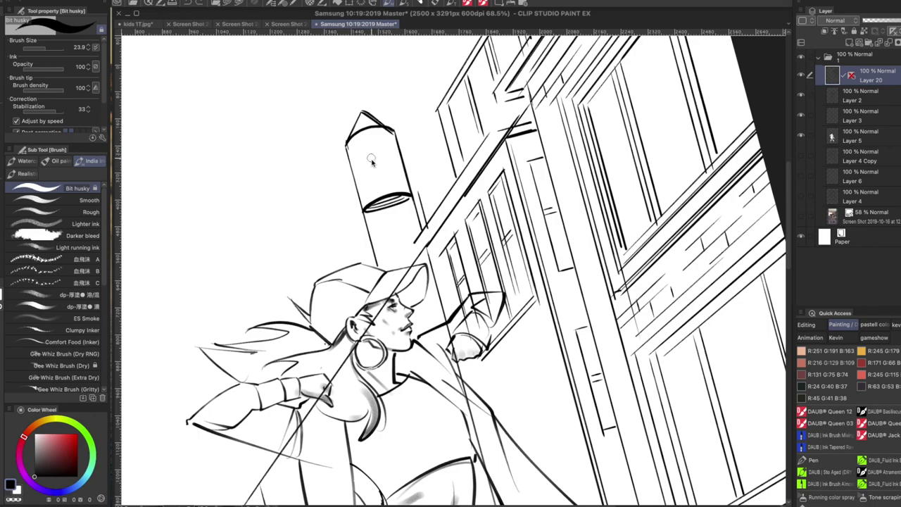
Reduce the brush size to 8.9, draw two curved bands around the water tank and hatch its left side
key("bracketleft")
key("bracketleft")
key("bracketleft")
left_click_drag(351, 166, 395, 150)
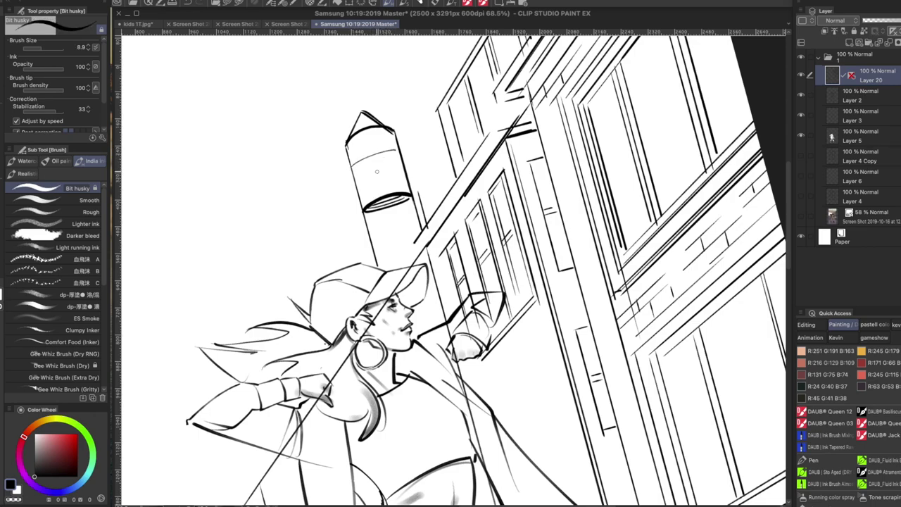
left_click_drag(358, 187, 403, 173)
key("ctrl+at")
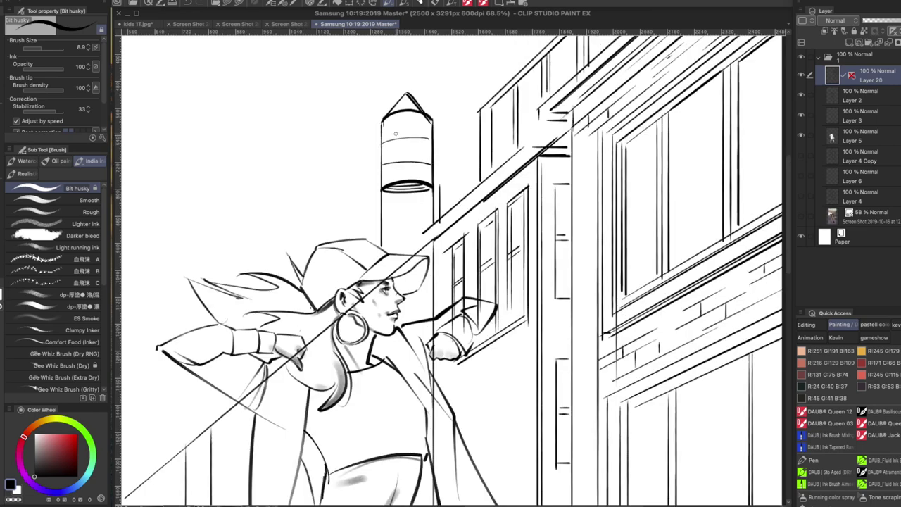
left_click_drag(385, 124, 385, 181)
mouse_move(384, 123)
left_mouse_down()
mouse_move(382, 175)
mouse_move(392, 161)
left_mouse_up()
Draw the water tower's support structure below the tank, with an outer leg, a curved crossband and central vertical posts
key("minus")
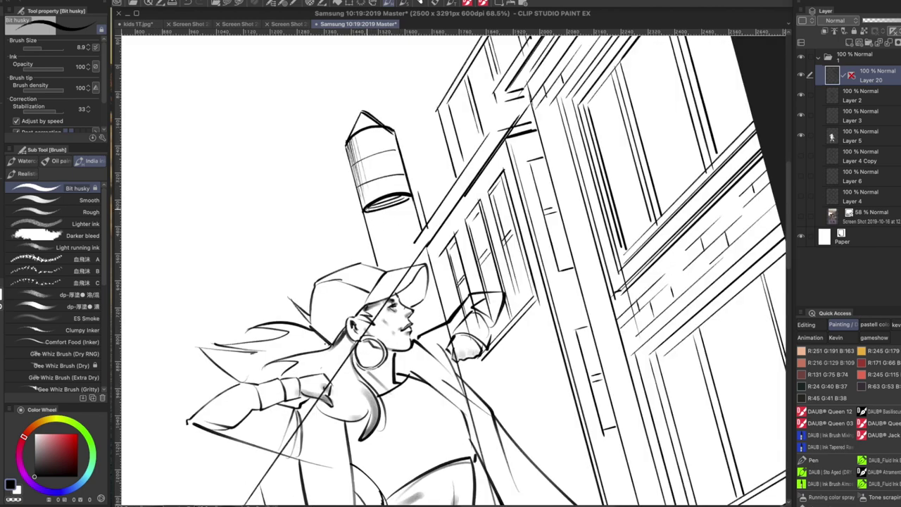
left_click_drag(410, 197, 420, 231)
left_click_drag(371, 243, 418, 228)
key("ctrl+at")
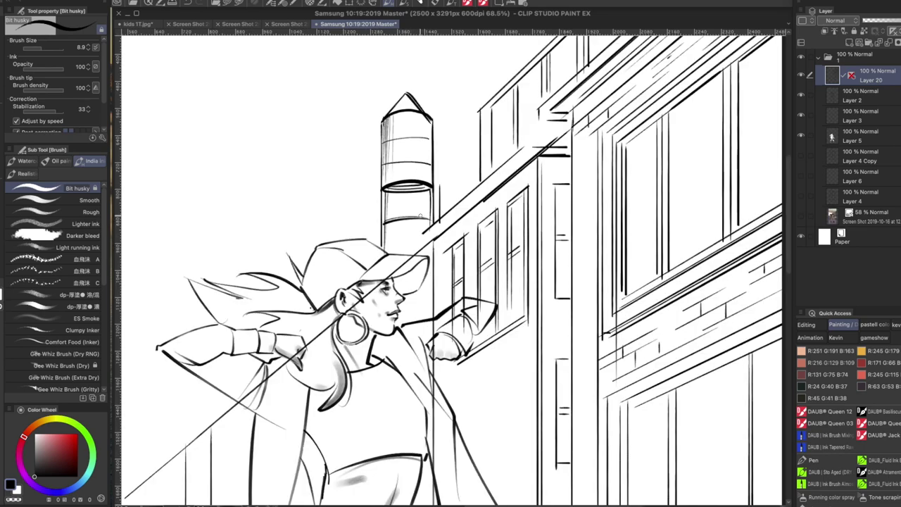
left_click_drag(406, 190, 406, 255)
left_click_drag(405, 193, 409, 256)
Add a thin ladder with small rungs along the right side of the water tank, redoing the rail stroke
left_click_drag(433, 148, 437, 170)
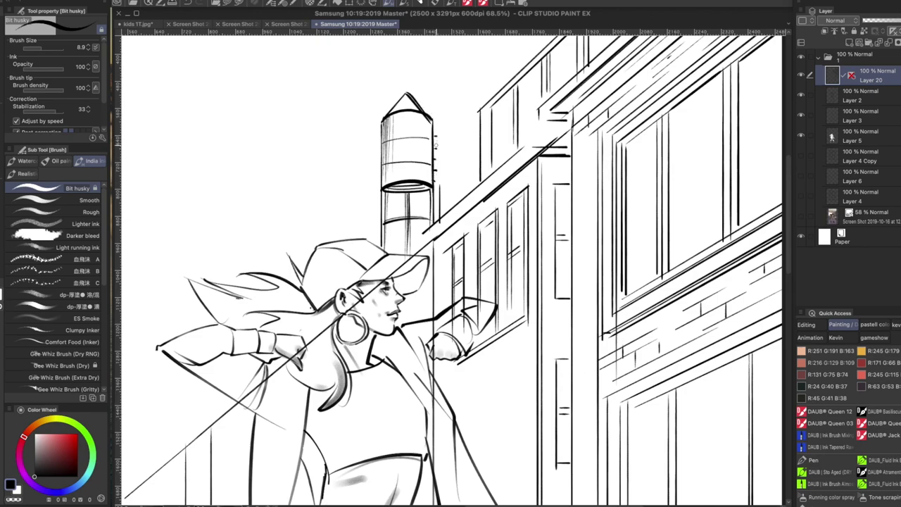
left_click_drag(437, 135, 437, 180)
key("super+z")
left_click_drag(436, 136, 437, 193)
Show the perspective ruler again only when its layer is being edited
scroll(437, 193, "down", 5)
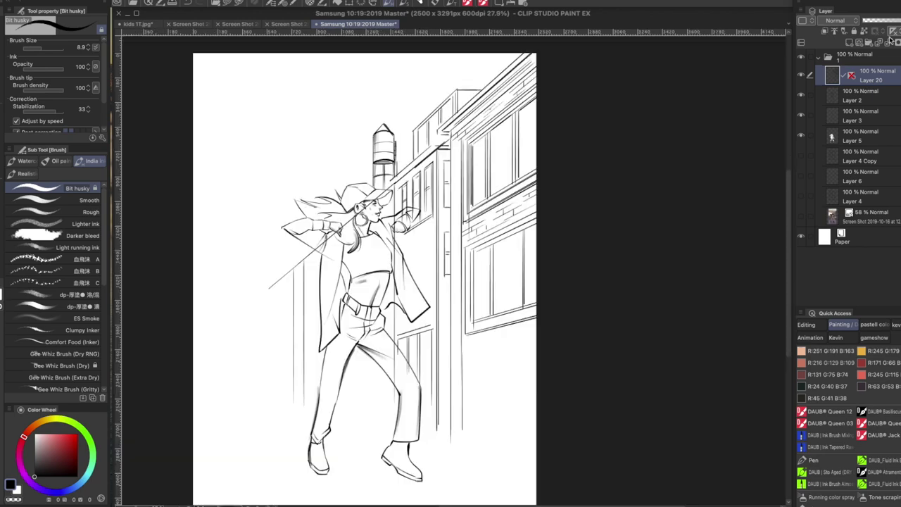
left_click(893, 31)
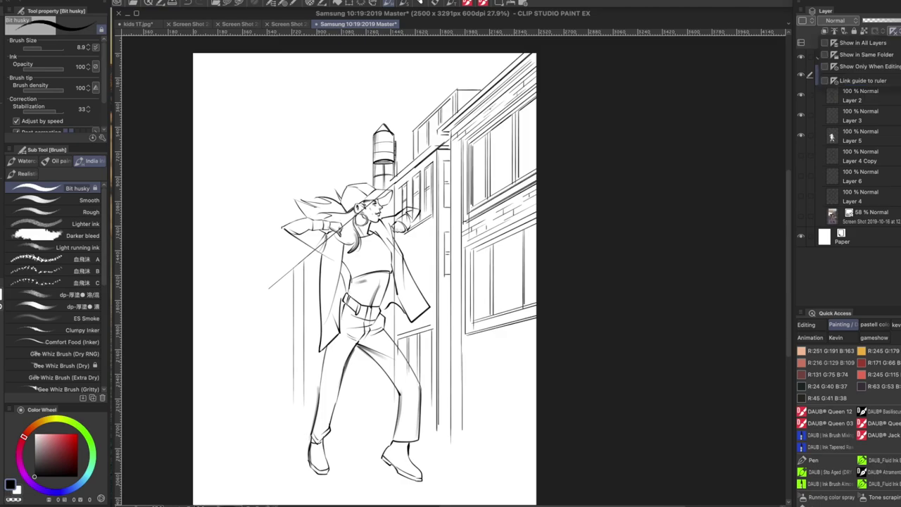
left_click(892, 67)
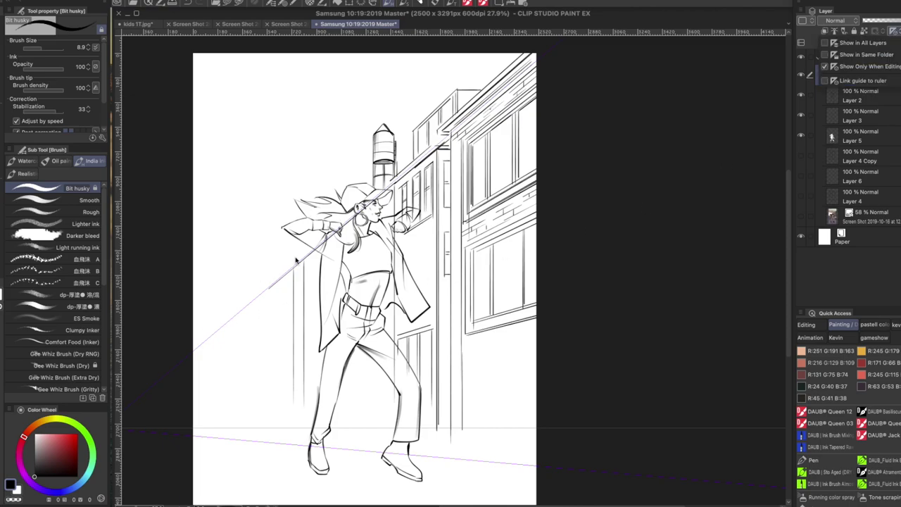
left_click(415, 246)
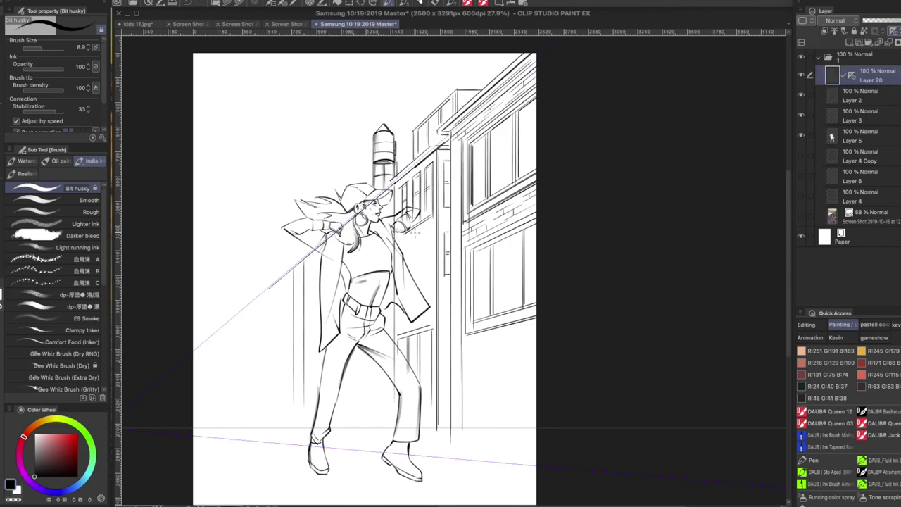
Draw a second row of window lines on the far building, below the figure's raised forearm and beside the jacket
scroll(413, 242, "up", 1)
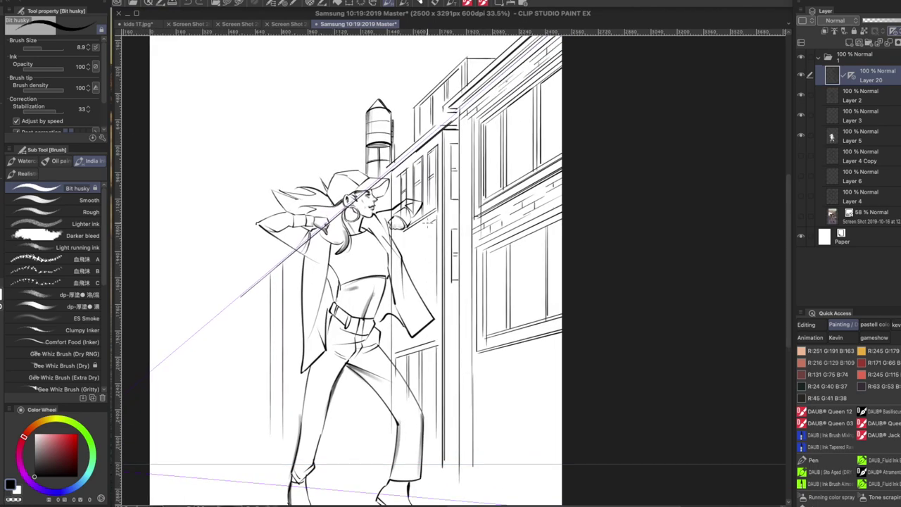
left_click_drag(427, 221, 426, 290)
left_click_drag(424, 224, 424, 264)
mouse_move(414, 233)
left_mouse_down()
mouse_move(412, 282)
mouse_move(407, 272)
left_mouse_up()
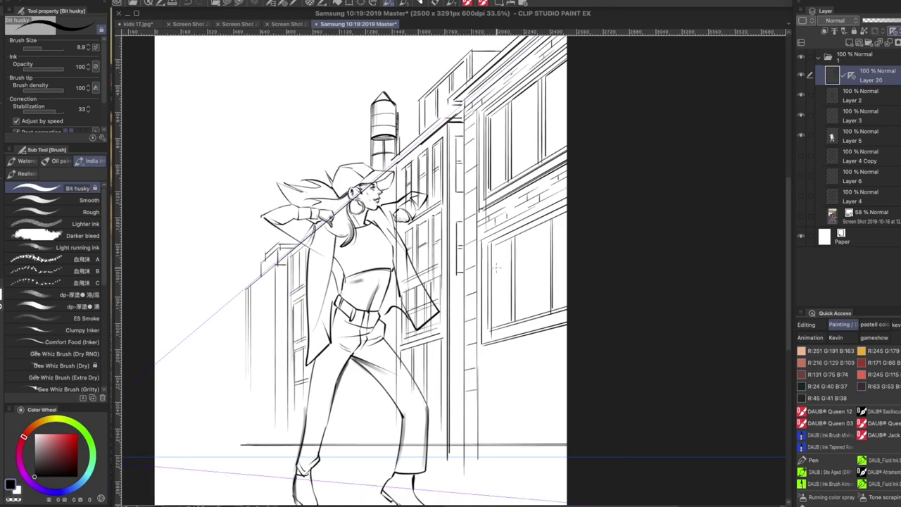
Draw the near building's ground floor beneath the lower window, with a receding top edge, vertical divisions and a doorway frame
scroll(508, 350, "down", 2)
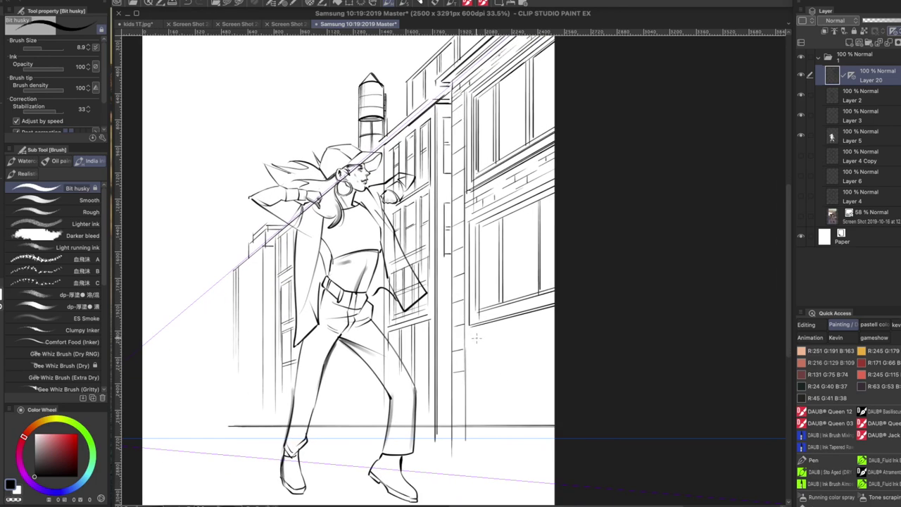
left_click_drag(473, 339, 473, 422)
left_click_drag(473, 335, 553, 313)
mouse_move(500, 329)
left_mouse_down()
mouse_move(499, 421)
mouse_move(496, 412)
left_mouse_up()
left_click_drag(476, 373, 553, 339)
mouse_move(501, 351)
left_mouse_down()
mouse_move(555, 345)
mouse_move(512, 420)
mouse_move(508, 391)
mouse_move(510, 425)
left_mouse_up()
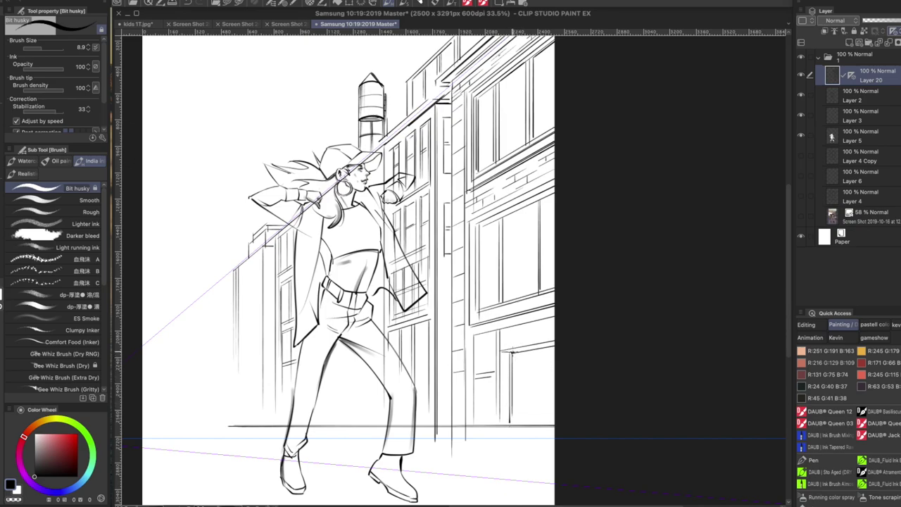
Add another vanishing point to the street's perspective ruler, using one guide along the rooftop's short edge and a horizontal guide near ground level
scroll(528, 341, "up", 2)
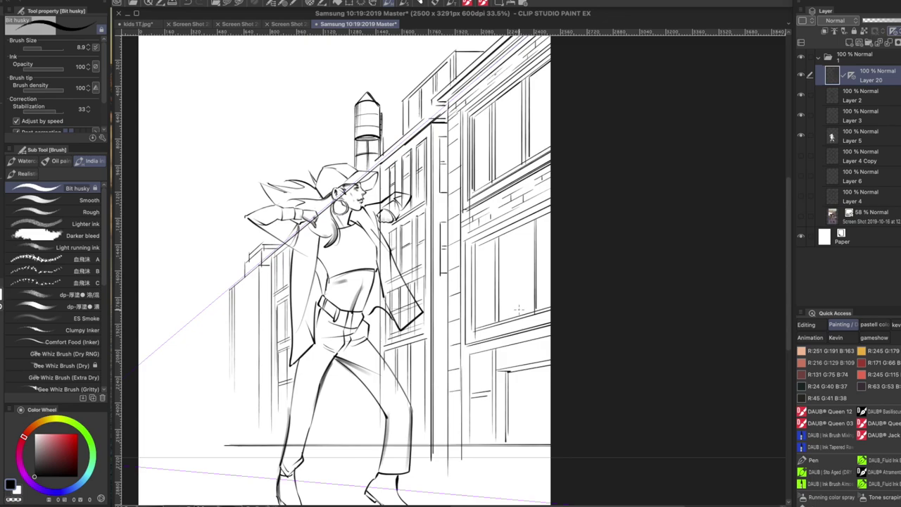
scroll(501, 335, "up", 1)
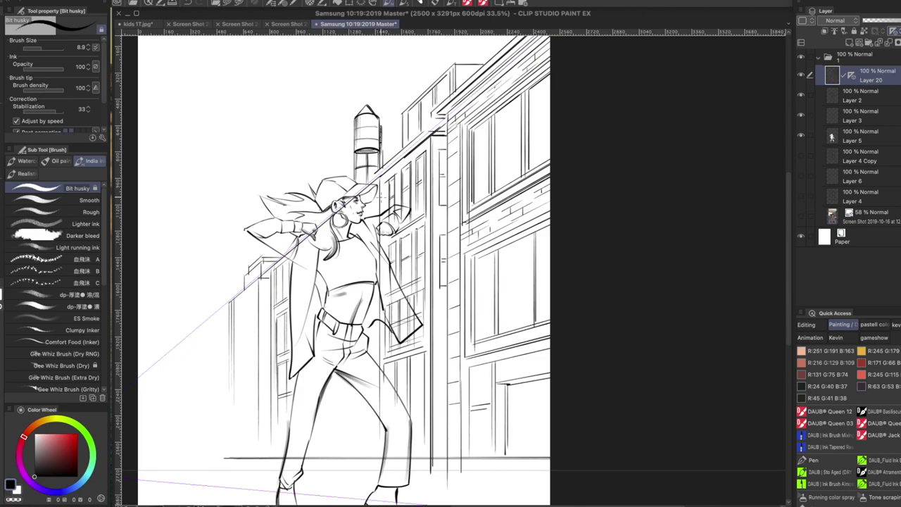
key("u")
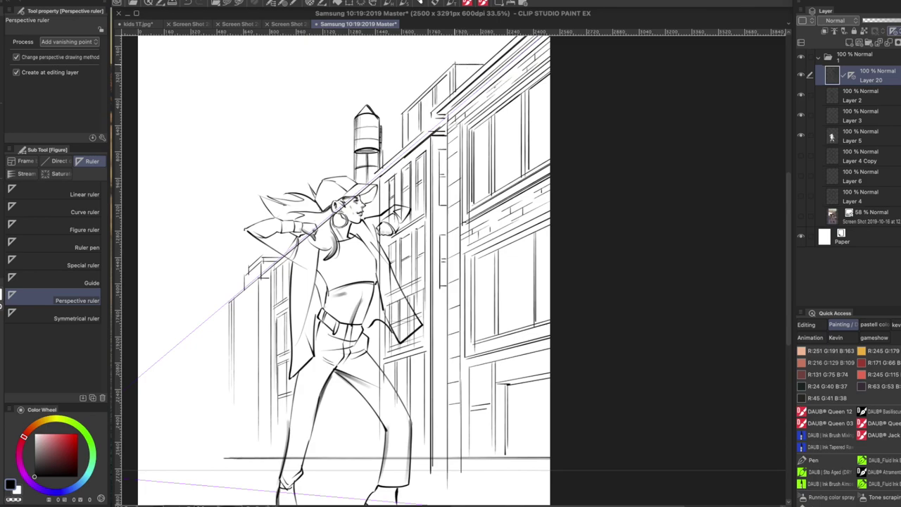
left_click_drag(452, 63, 584, 100)
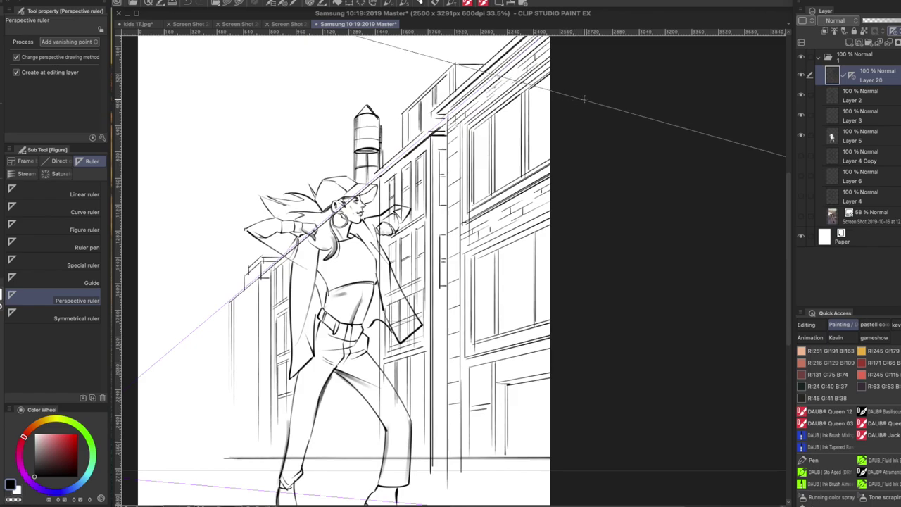
left_click_drag(447, 416, 504, 317)
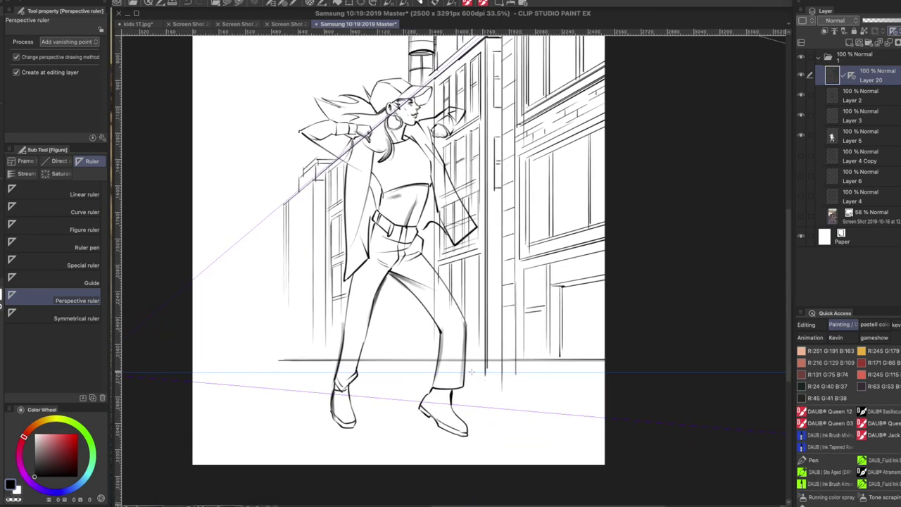
left_click_drag(472, 371, 649, 370)
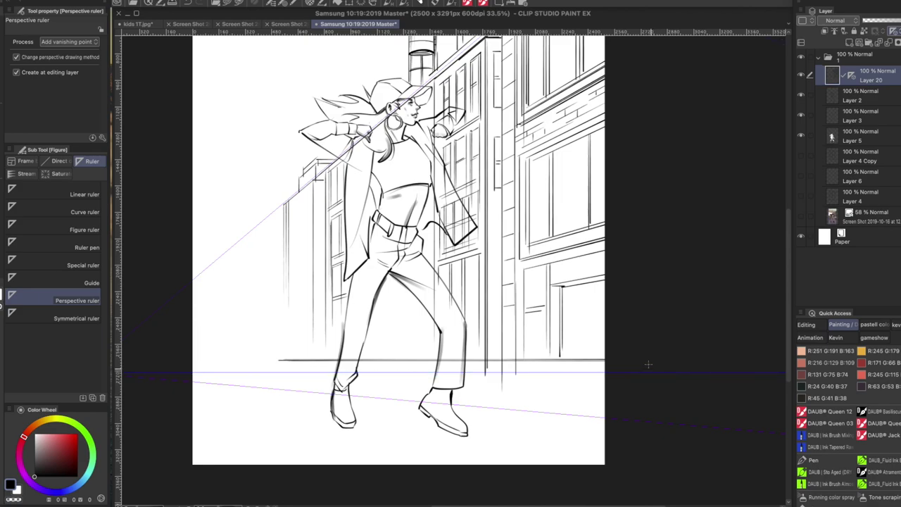
left_click_drag(565, 298, 497, 394)
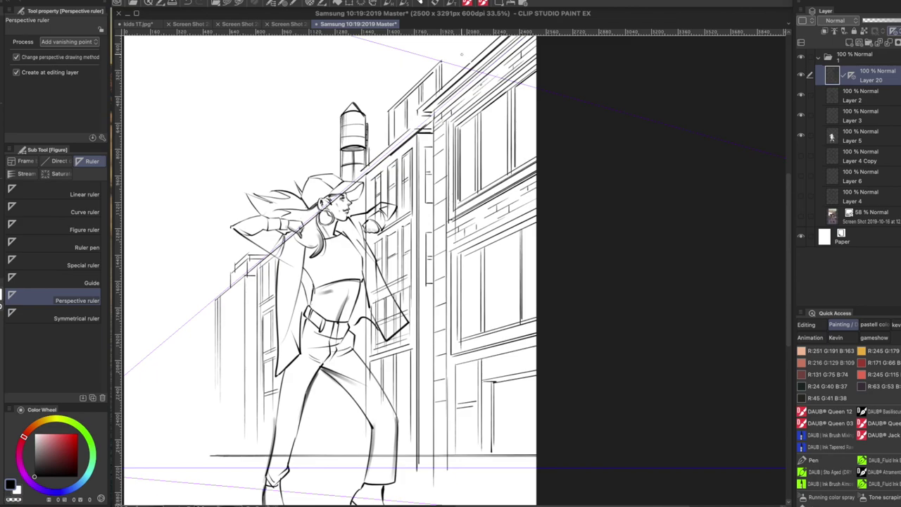
With the Bit husky brush, draw a tall tower with a stepped rooftop in the empty sky beyond the figure's bent elbow, undoing a stray stroke
key("b")
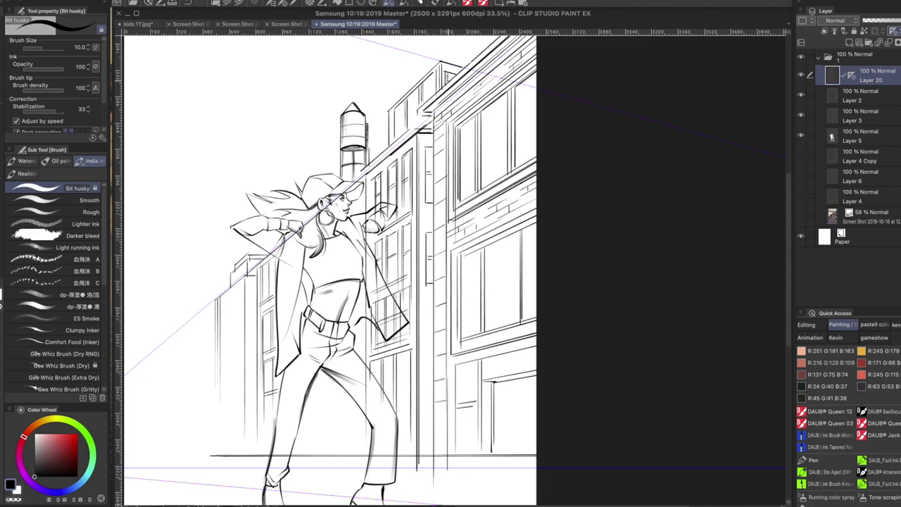
left_click_drag(432, 83, 427, 121)
left_click_drag(271, 186, 324, 145)
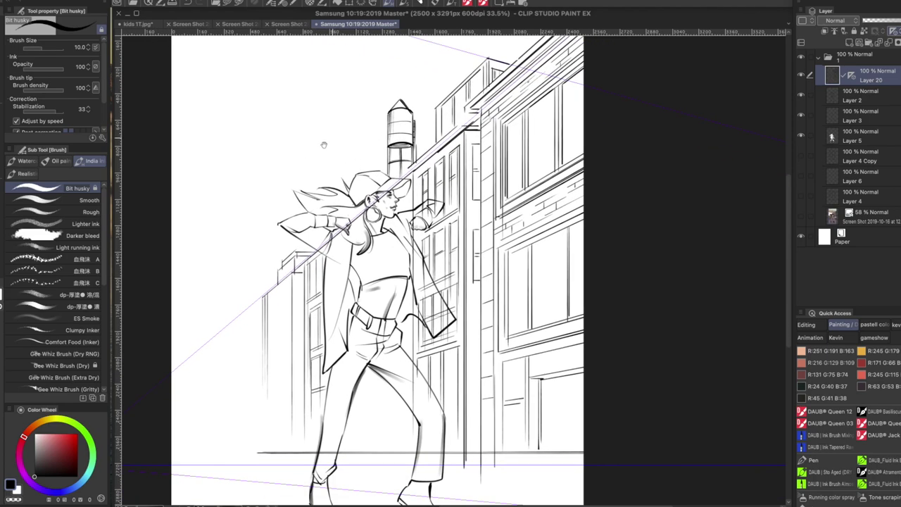
left_click_drag(236, 169, 238, 286)
mouse_move(237, 169)
left_mouse_down()
mouse_move(227, 179)
mouse_move(226, 319)
left_mouse_up()
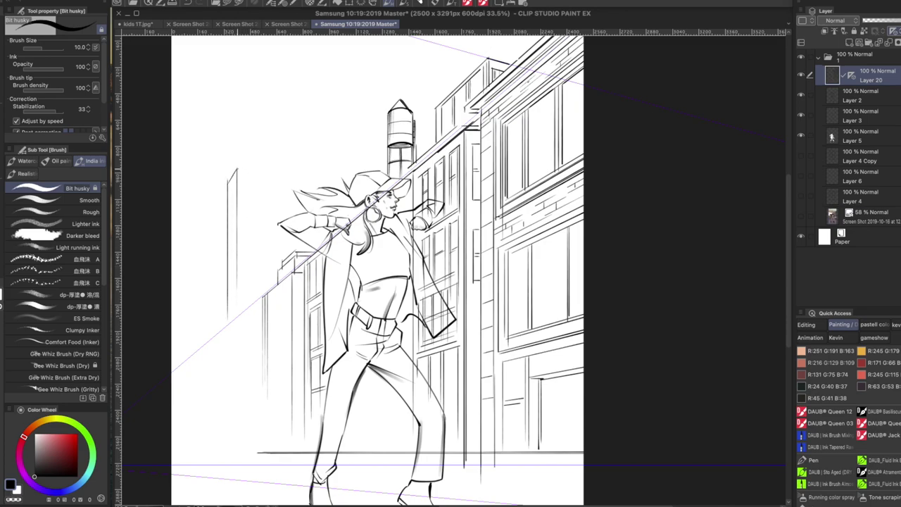
mouse_move(273, 175)
left_mouse_down()
mouse_move(271, 281)
mouse_move(269, 242)
left_mouse_up()
left_click_drag(269, 211, 269, 244)
mouse_move(232, 159)
left_mouse_down()
mouse_move(232, 173)
mouse_move(264, 157)
mouse_move(265, 174)
left_mouse_up()
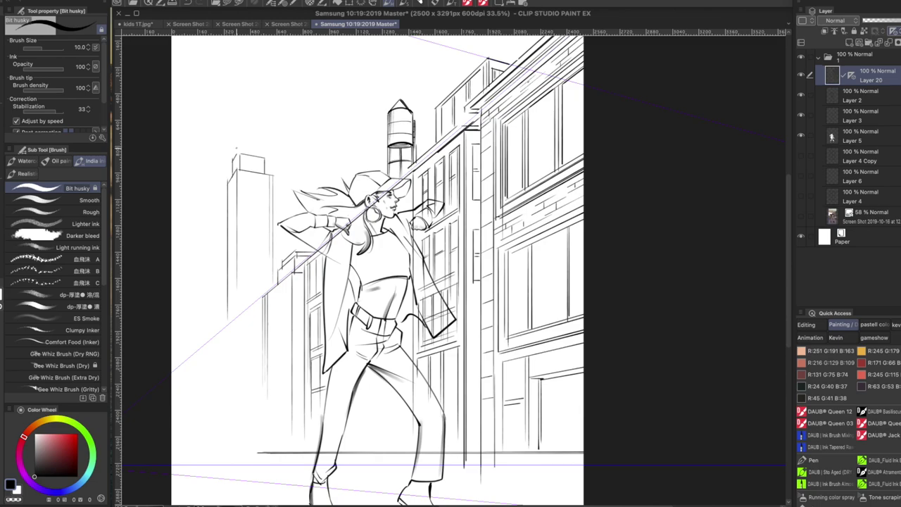
mouse_move(240, 144)
left_mouse_down()
mouse_move(259, 147)
mouse_move(260, 158)
left_mouse_up()
key("super+z")
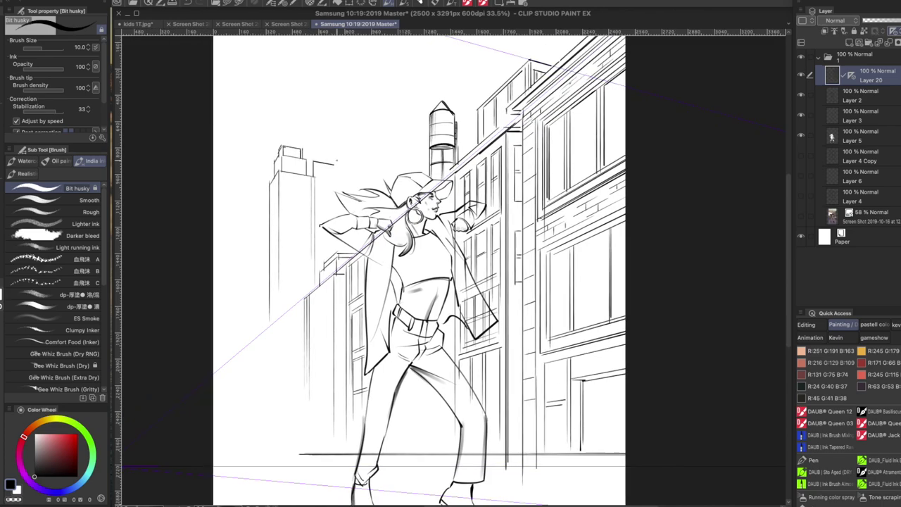
Draw a slightly lower block with a small rooftop box against the tall tower, and refine the tower's roof edges
left_click_drag(339, 165, 337, 223)
mouse_move(316, 155)
left_mouse_down()
mouse_move(332, 150)
mouse_move(330, 164)
mouse_move(313, 161)
mouse_move(309, 174)
left_mouse_up()
left_click_drag(293, 140, 267, 172)
Draw a cluster of distant buildings with layered rooftops rising behind the figure's cap, beside the water tower
left_click_drag(361, 164, 362, 200)
mouse_move(375, 154)
left_mouse_down()
mouse_move(362, 167)
mouse_move(374, 192)
left_mouse_up()
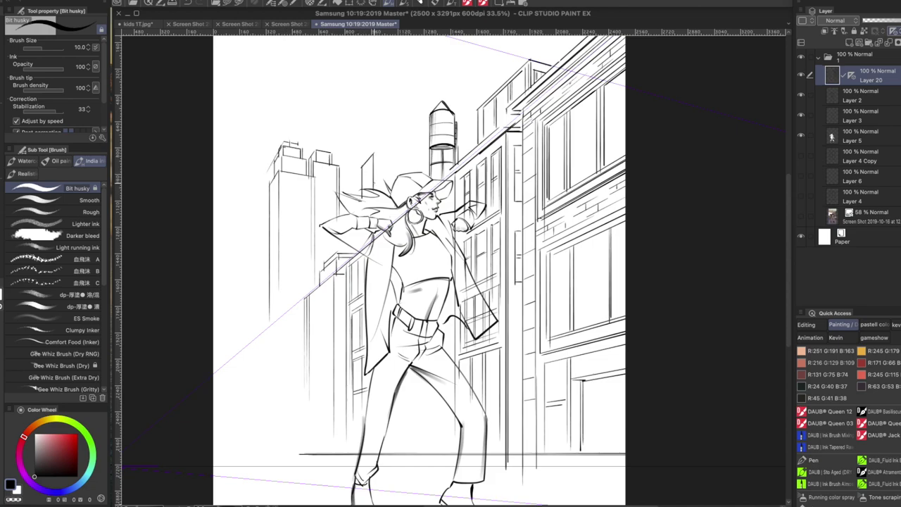
mouse_move(375, 153)
left_mouse_down()
mouse_move(402, 158)
mouse_move(399, 176)
left_mouse_up()
mouse_move(373, 146)
left_mouse_down()
mouse_move(369, 156)
mouse_move(393, 147)
mouse_move(393, 159)
mouse_move(369, 150)
mouse_move(414, 147)
mouse_move(414, 172)
left_mouse_up()
mouse_move(391, 137)
left_mouse_down()
mouse_move(419, 143)
mouse_move(418, 174)
left_mouse_up()
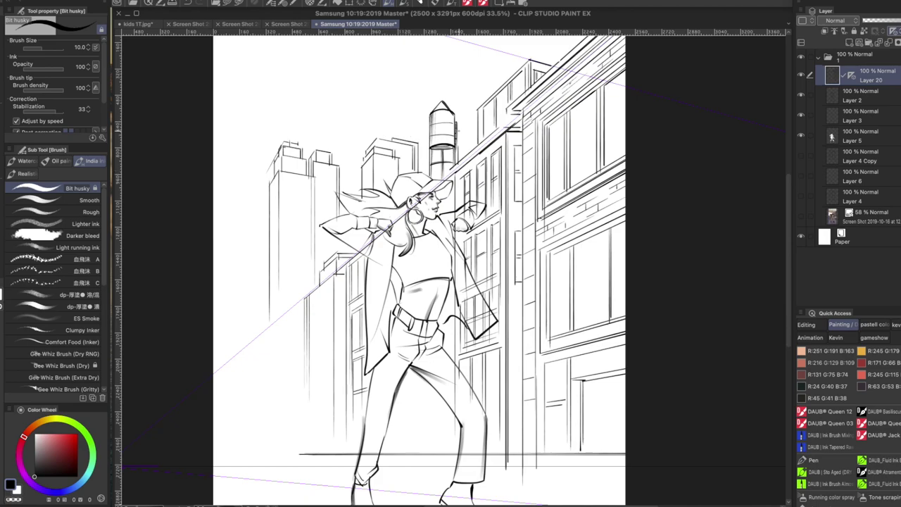
Check the skyline and building shapes in the two street reference photos and return to the street drawing
left_click_drag(500, 144, 493, 175)
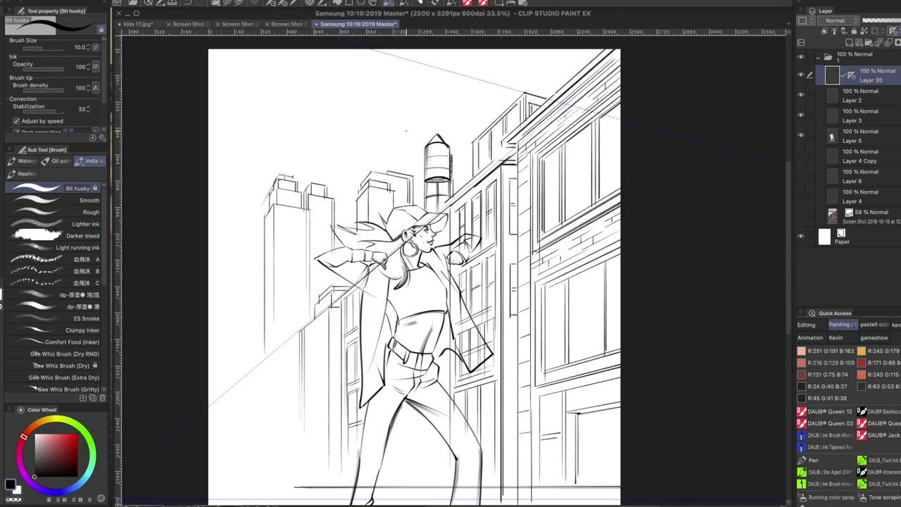
left_click(290, 24)
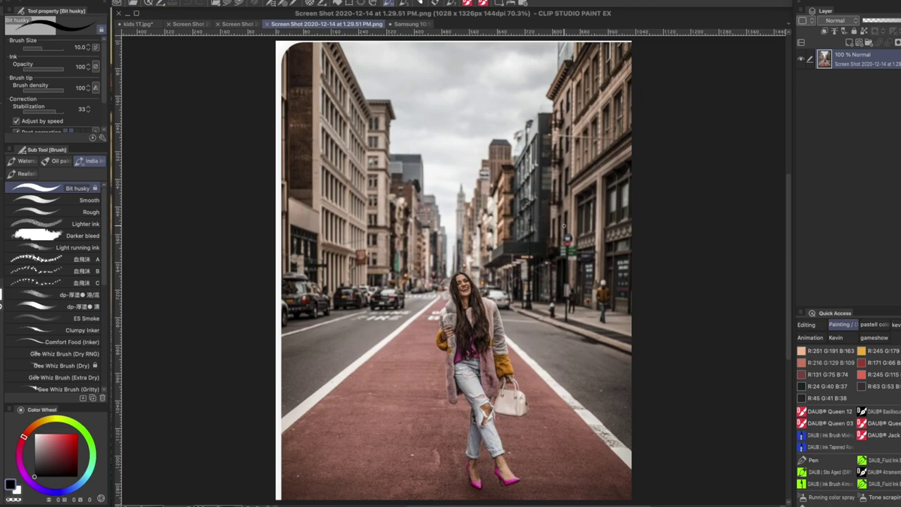
left_click(238, 24)
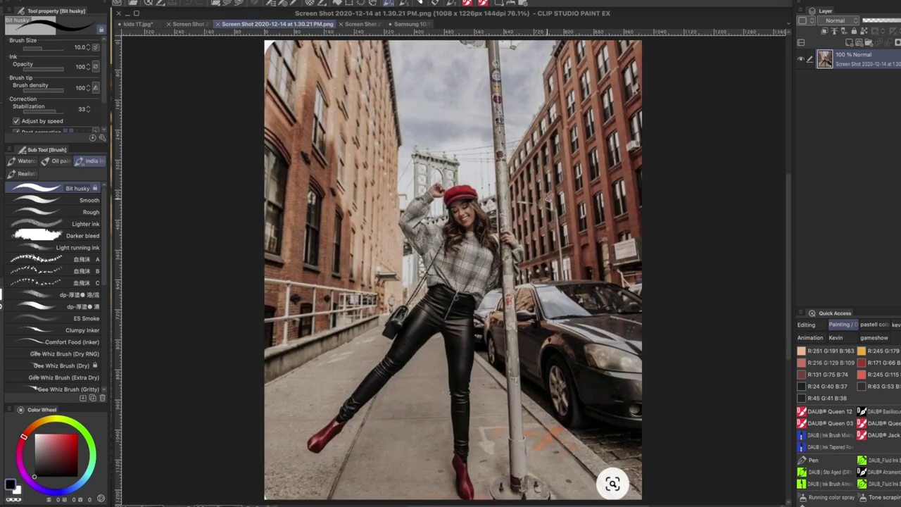
left_click(411, 26)
left_click_drag(516, 181, 503, 184)
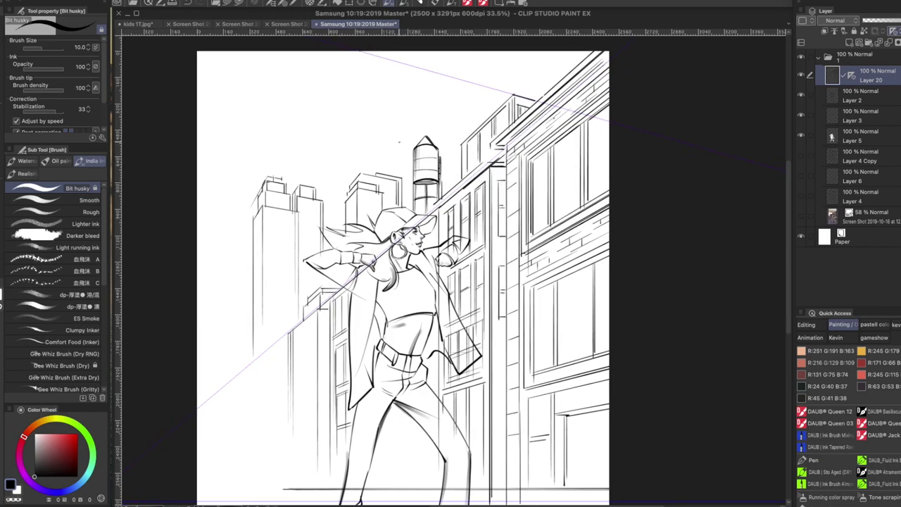
Draw a tall building with a receding side and stepped roof behind the water tower
left_click_drag(447, 113, 448, 172)
mouse_move(447, 116)
left_mouse_down()
mouse_move(473, 121)
mouse_move(420, 145)
left_mouse_up()
mouse_move(456, 96)
left_mouse_down()
mouse_move(438, 114)
mouse_move(474, 102)
mouse_move(479, 126)
mouse_move(502, 119)
left_mouse_up()
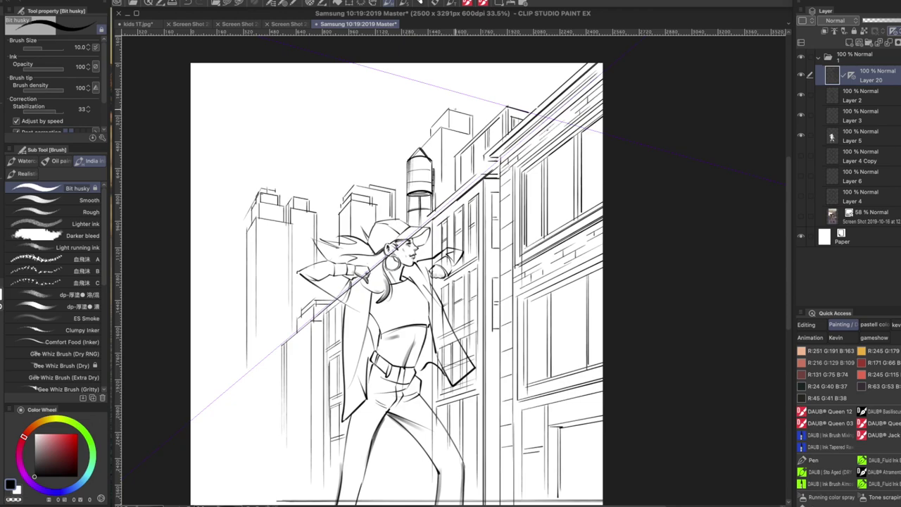
mouse_move(458, 106)
left_mouse_down()
mouse_move(477, 84)
mouse_move(478, 131)
left_mouse_up()
Add more distant building tops above the roofline between the water tower and the near building, and save the drawing
mouse_move(481, 85)
left_mouse_down()
mouse_move(482, 130)
mouse_move(503, 92)
mouse_move(530, 99)
mouse_move(528, 113)
mouse_move(484, 118)
mouse_move(514, 102)
left_mouse_up()
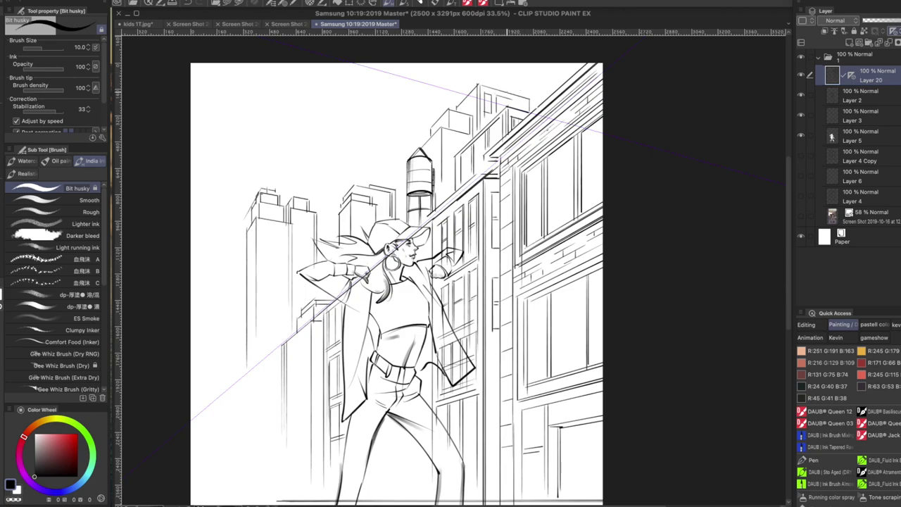
mouse_move(505, 89)
left_mouse_down()
mouse_move(533, 95)
mouse_move(527, 85)
mouse_move(533, 79)
mouse_move(534, 94)
mouse_move(540, 81)
mouse_move(541, 102)
mouse_move(551, 90)
left_mouse_up()
left_click_drag(500, 269, 503, 242)
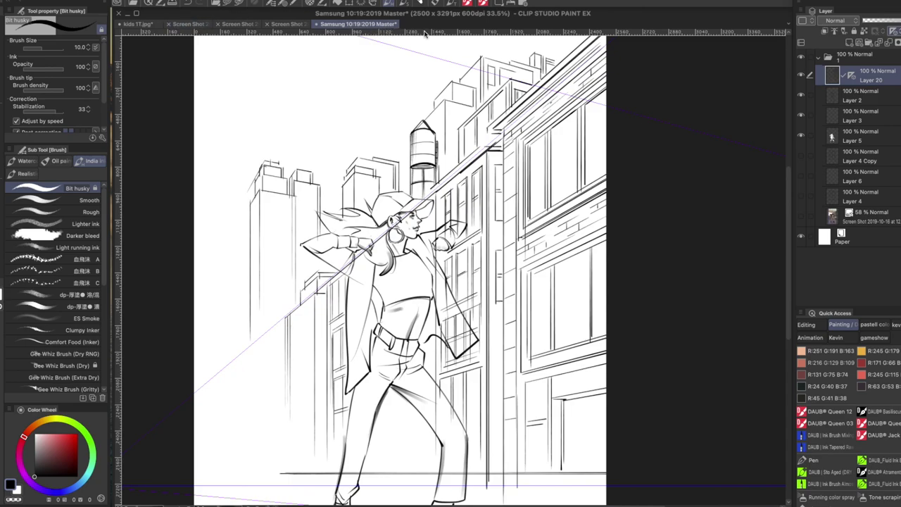
key("ctrl+s")
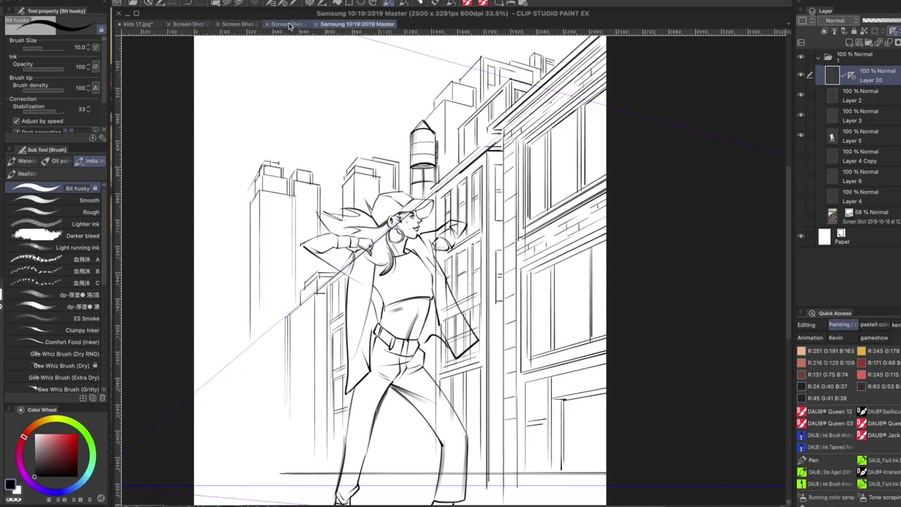
Switch to the kids 1T.jpg drawing and create a perspective ruler with two vanishing points on Layer 2, using two converging guides for each
left_click(149, 26)
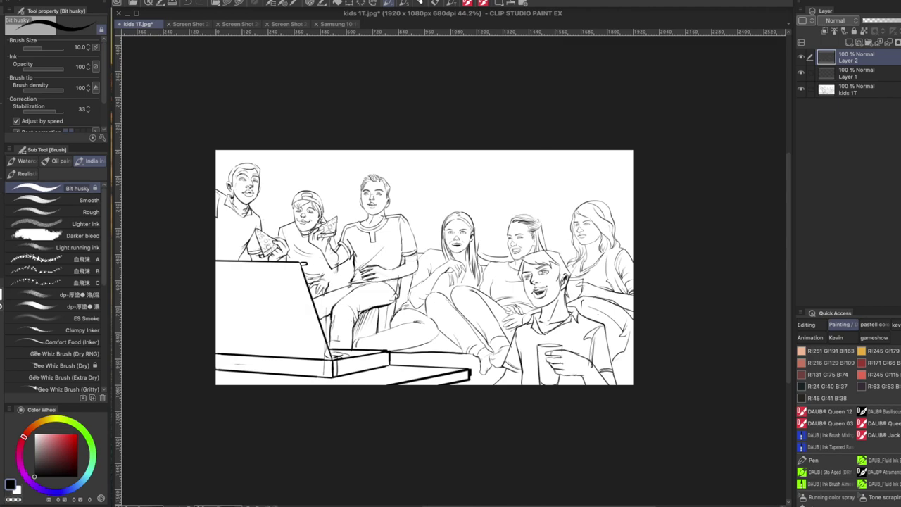
left_click(2, 296)
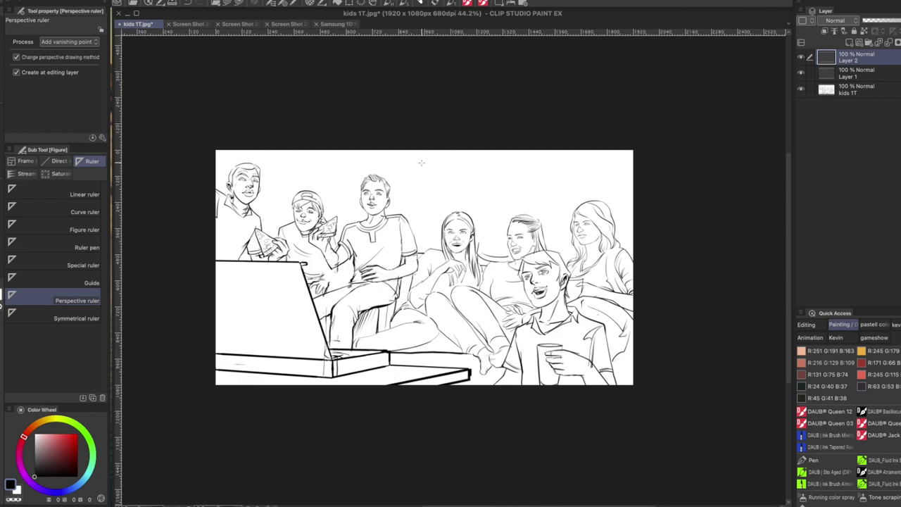
left_click_drag(411, 163, 588, 140)
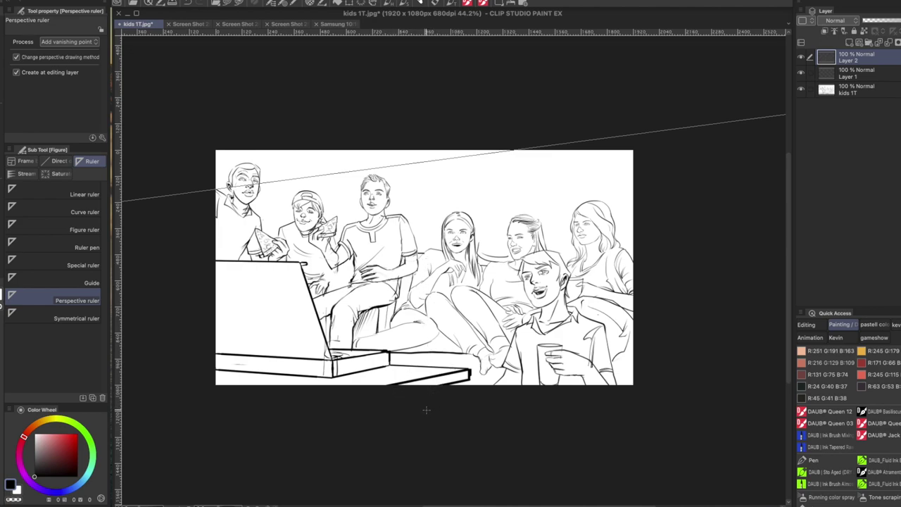
left_click_drag(403, 411, 649, 437)
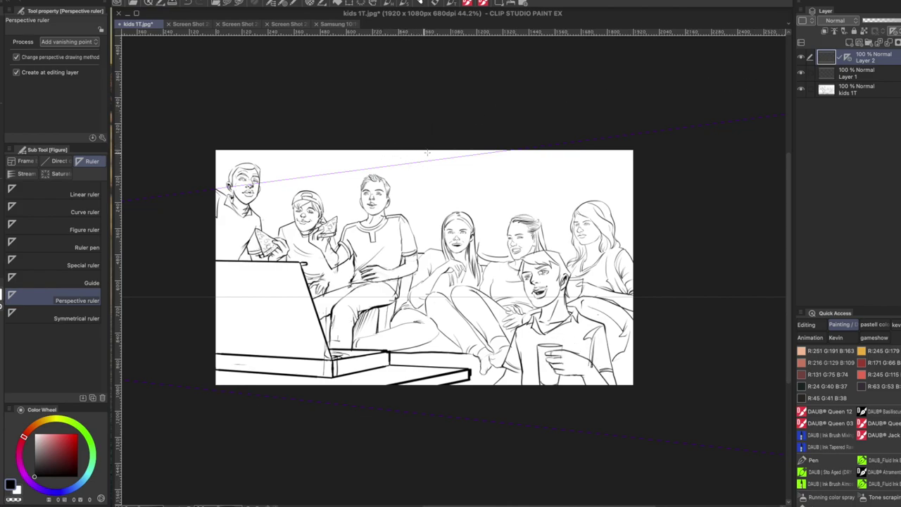
left_click_drag(425, 154, 548, 187)
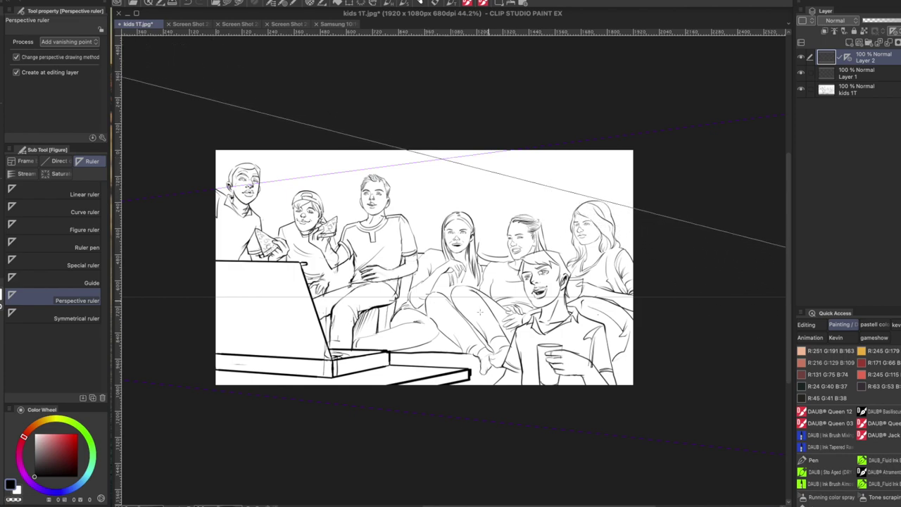
left_click_drag(310, 466, 502, 410)
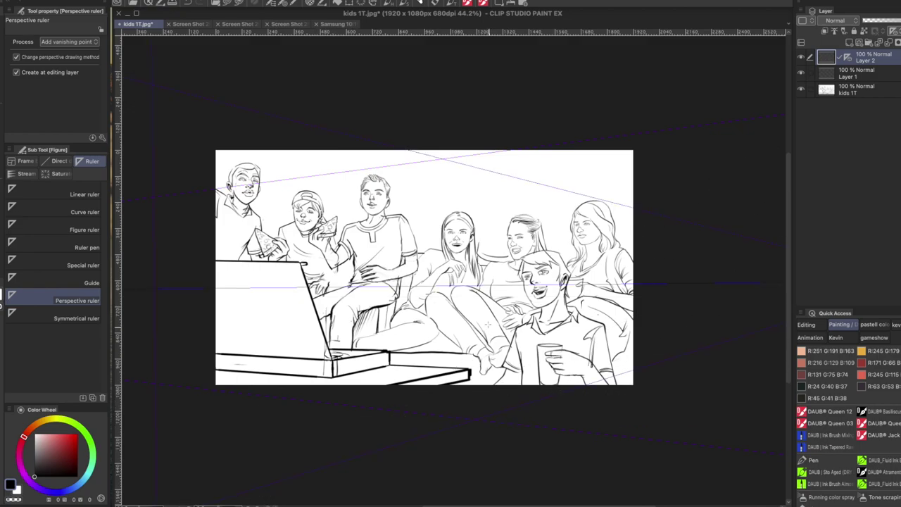
Examine both vanishing points and the horizon line beyond the canvas, and return to the Bit husky brush
scroll(483, 323, "down", 3)
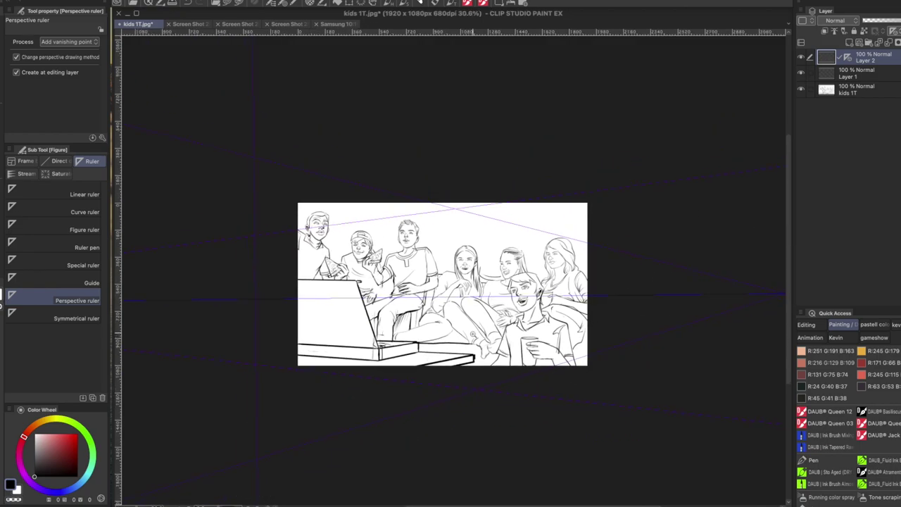
scroll(451, 356, "down", 4)
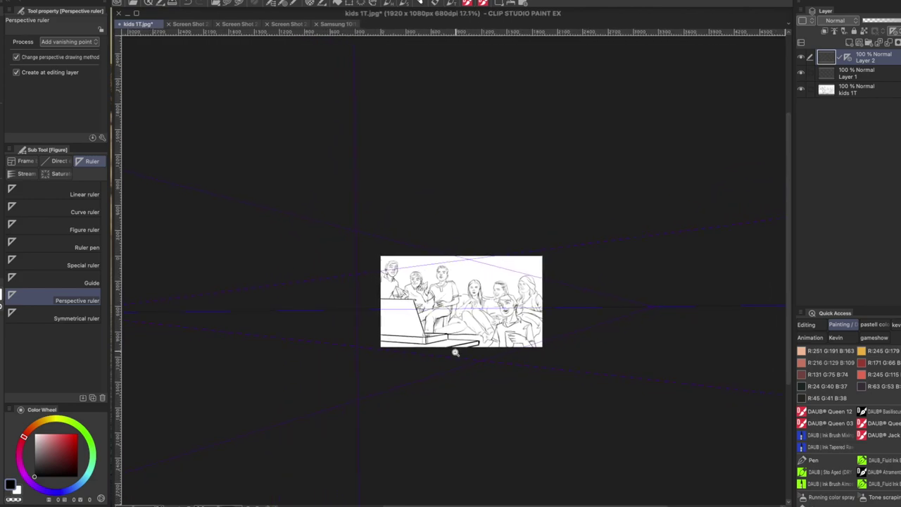
scroll(451, 355, "down", 1)
scroll(436, 352, "left", 3)
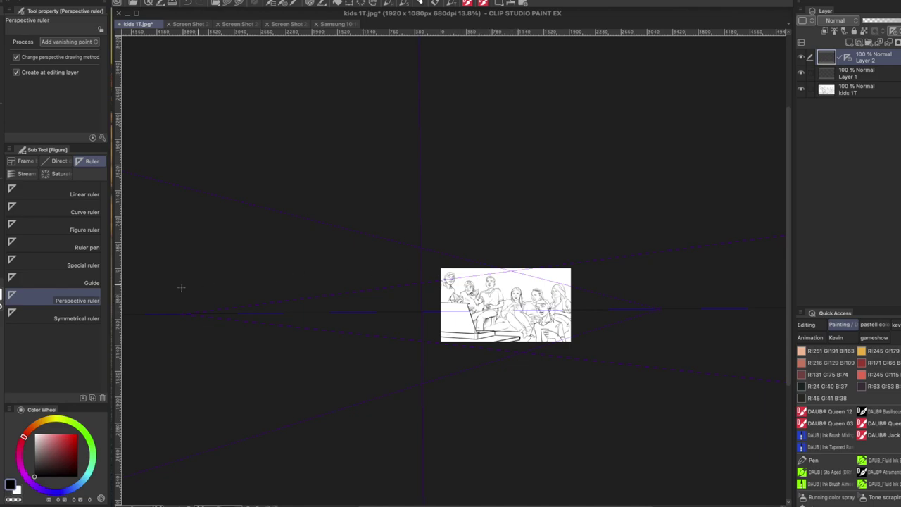
scroll(518, 317, "up", 2)
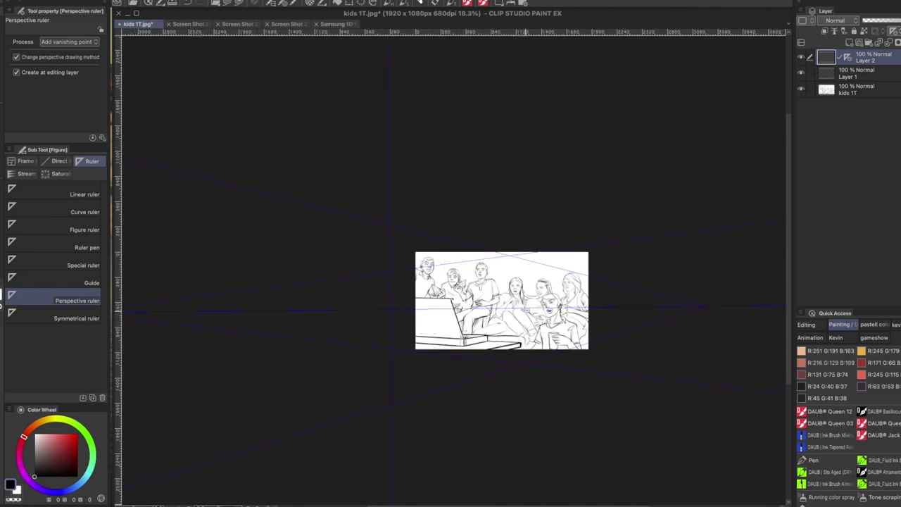
scroll(524, 309, "up", 4)
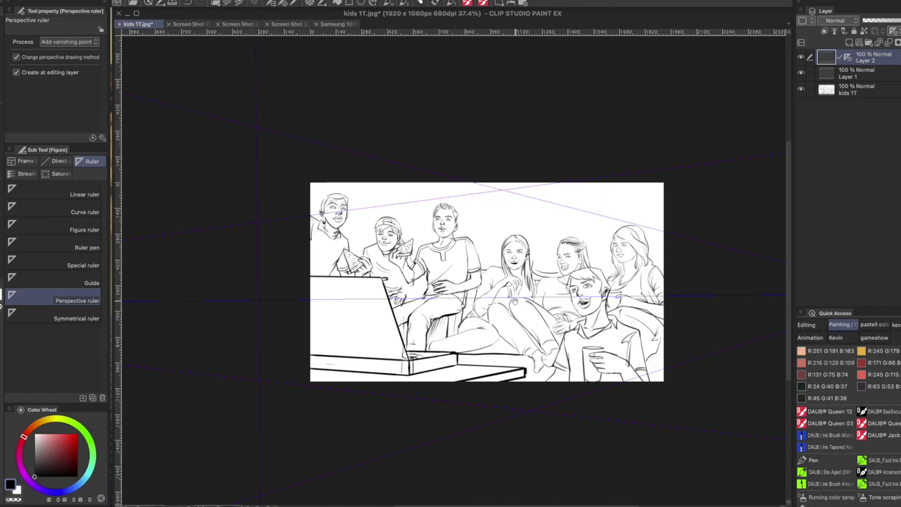
scroll(504, 301, "up", 2)
scroll(512, 294, "up", 1)
left_click_drag(512, 294, 461, 284)
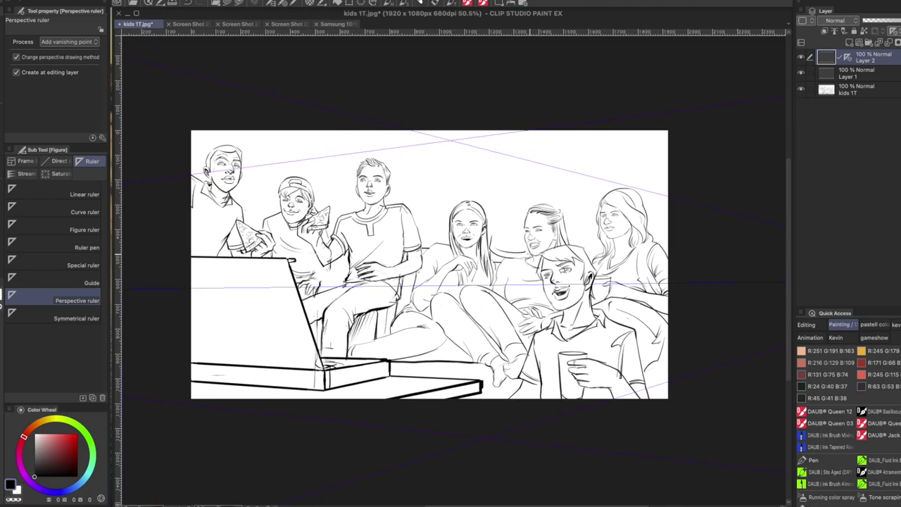
key("b")
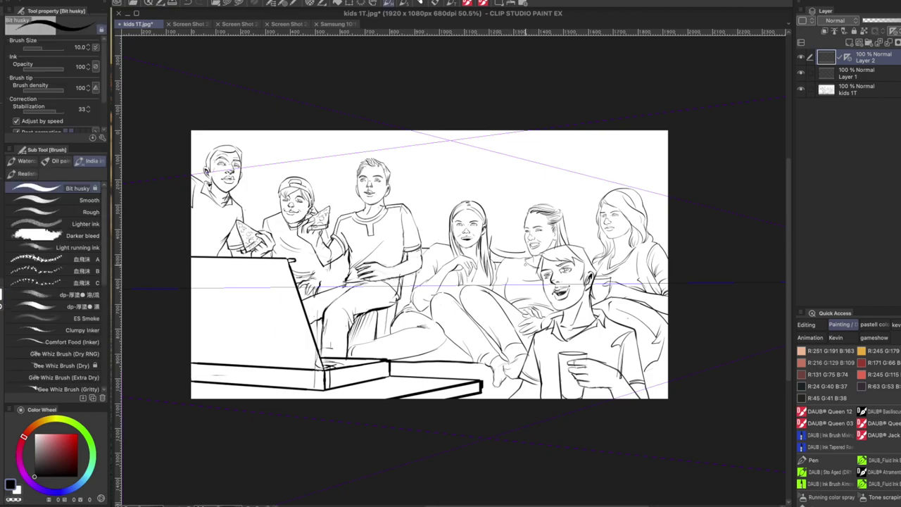
Select the perspective ruler on Layer 2 and move the vanishing point beyond the canvas's right side slightly higher and farther out
left_click_drag(543, 245, 533, 246)
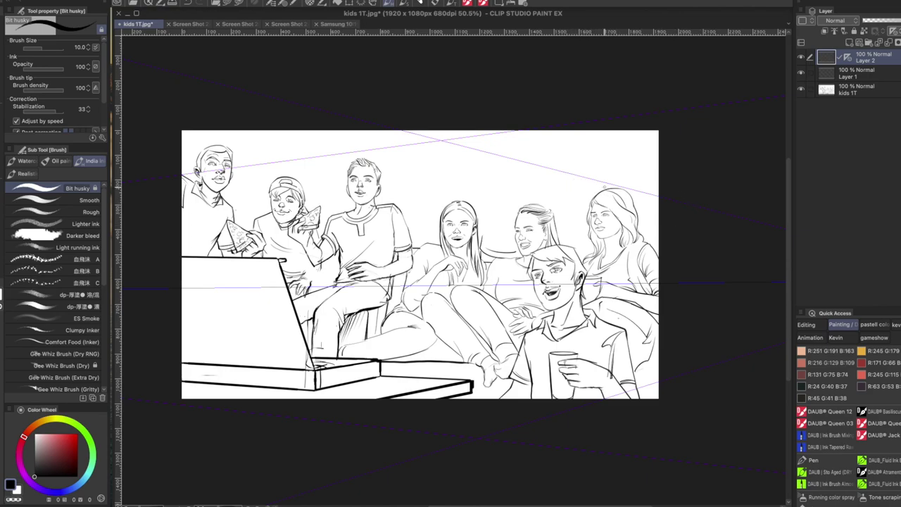
key("o")
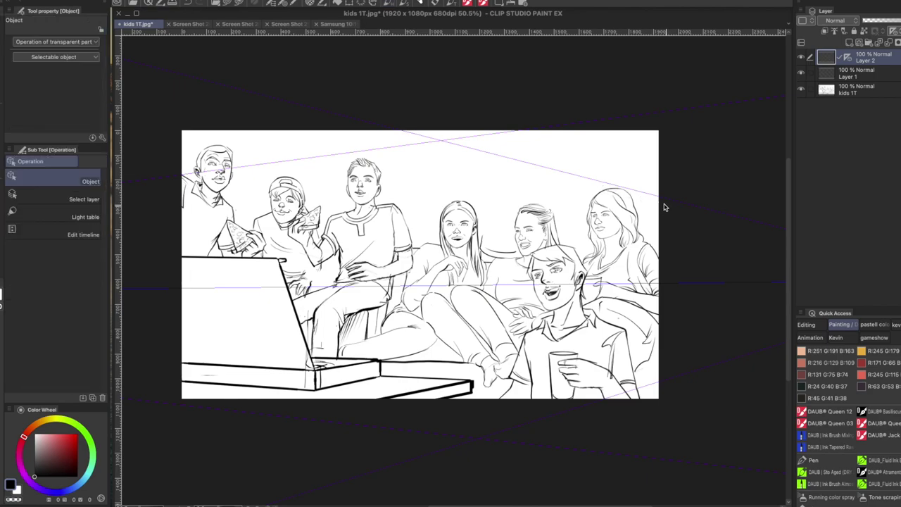
left_click_drag(691, 314, 432, 317)
scroll(560, 302, "down", 3)
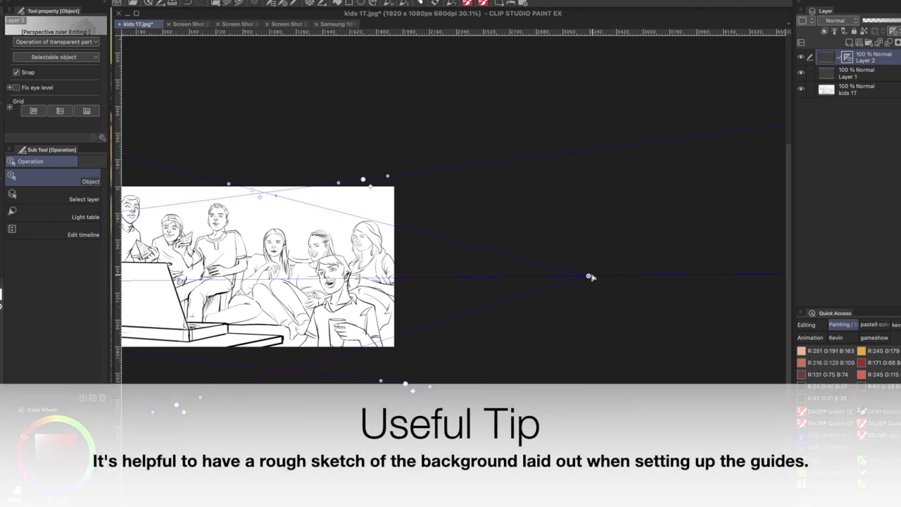
left_click_drag(589, 277, 614, 252)
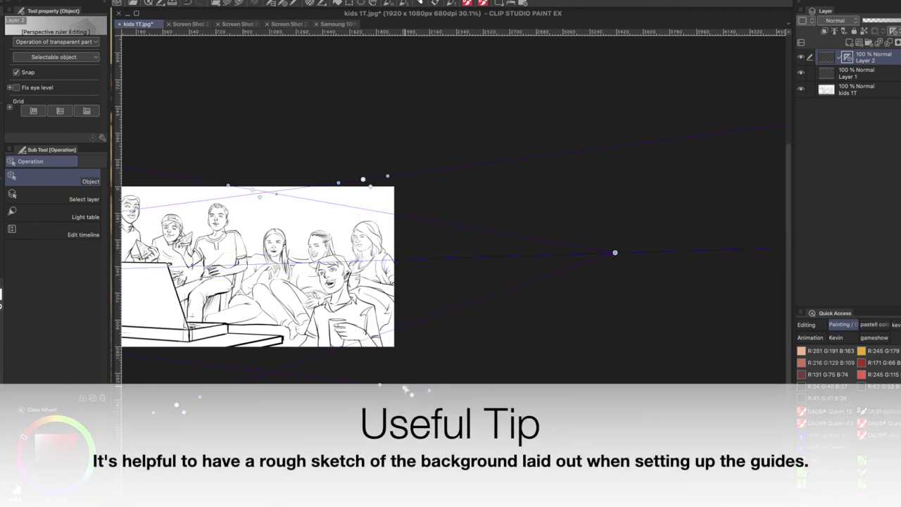
left_click_drag(615, 253, 615, 256)
Shift the guide descending toward the right vanishing point slightly along the upper part of the canvas
left_click_drag(441, 322, 650, 334)
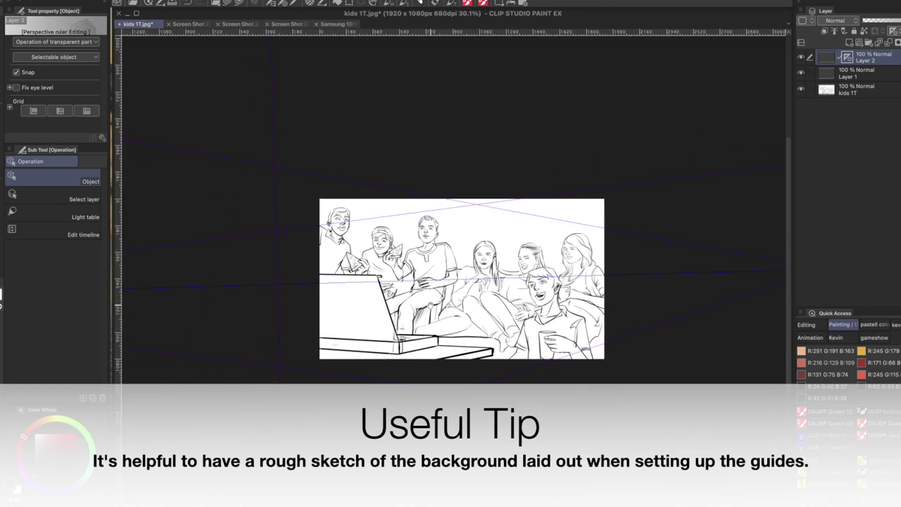
left_click_drag(442, 304, 456, 309)
left_click_drag(478, 208, 470, 216)
scroll(563, 288, "right", 4)
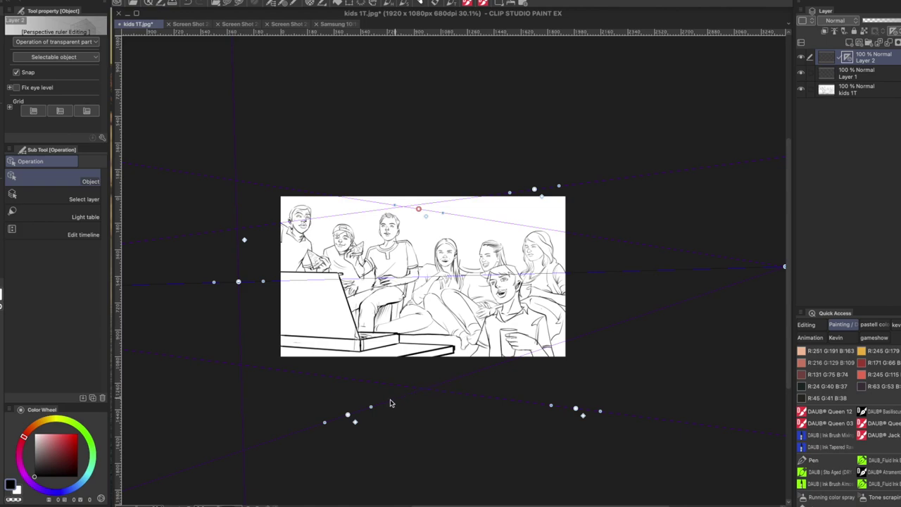
scroll(386, 361, "right", 5)
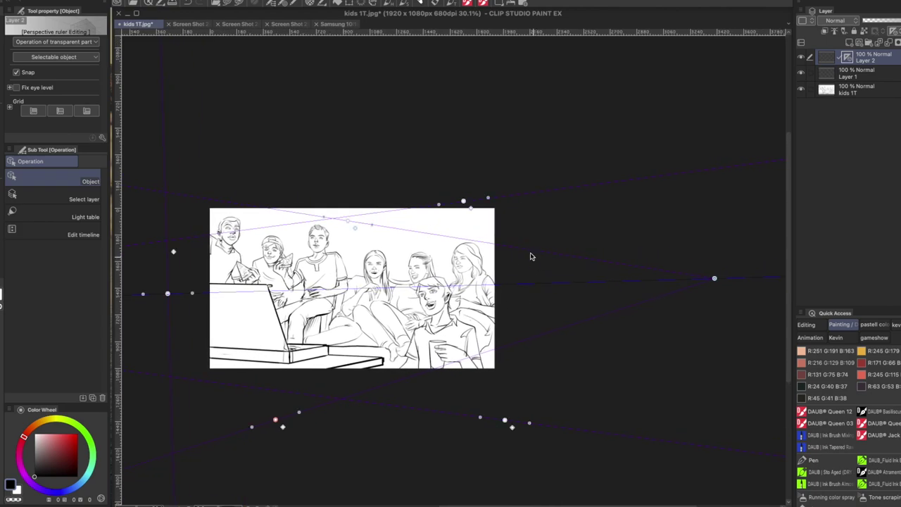
left_click_drag(373, 225, 393, 228)
scroll(403, 262, "up", 5)
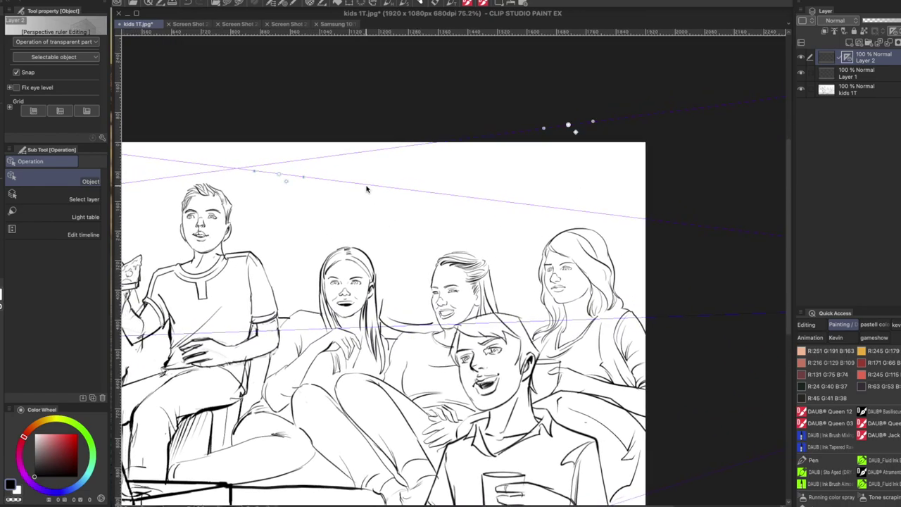
Reselect the Layer 2 perspective ruler, raise the descending guide above the boy in the T-shirt, and steepen its slope
left_click(367, 190)
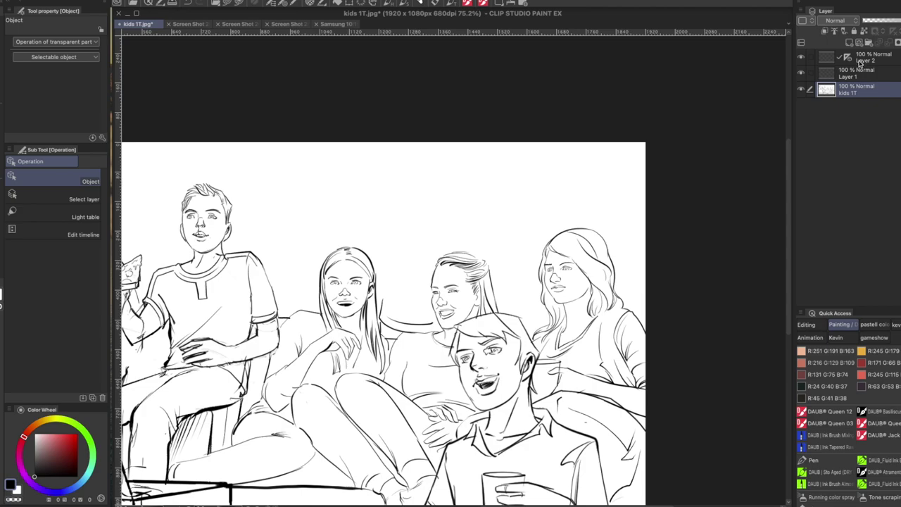
left_click(862, 61)
left_click(359, 187)
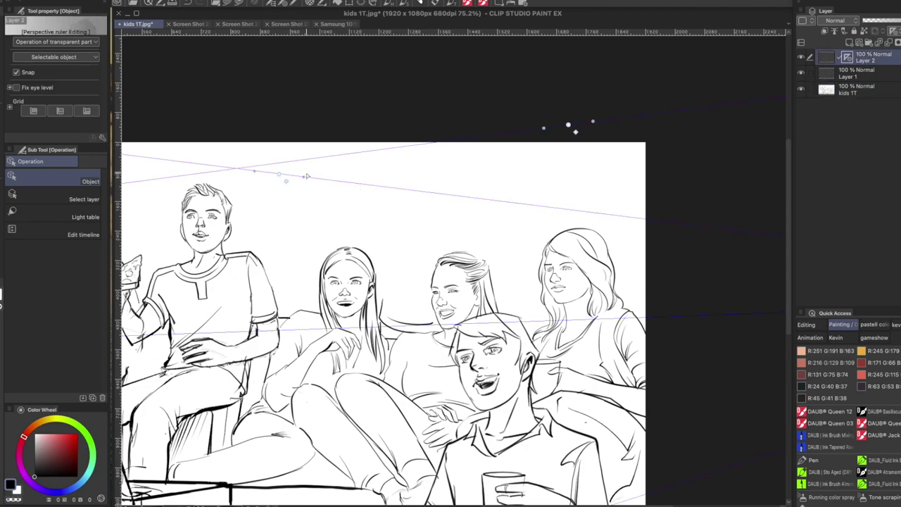
left_click_drag(304, 179, 312, 179)
left_click_drag(384, 296, 582, 310)
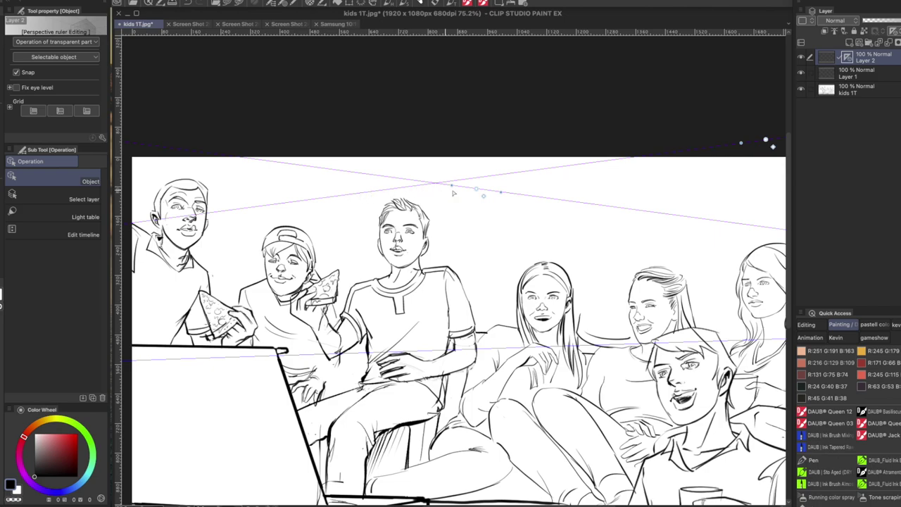
left_click_drag(480, 192, 477, 181)
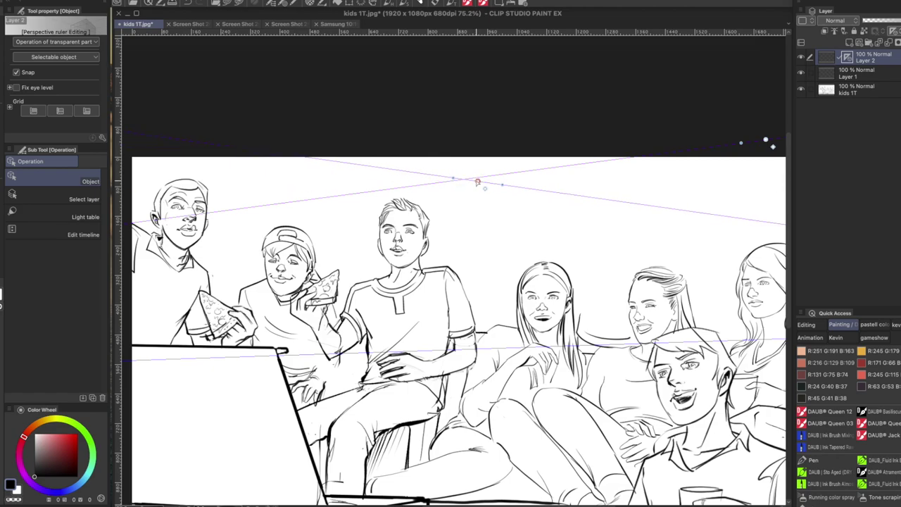
left_click_drag(503, 187, 504, 188)
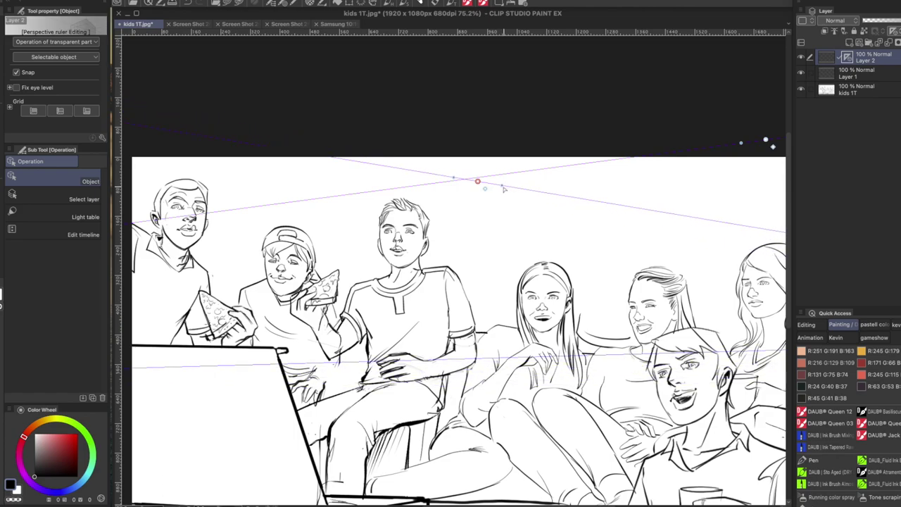
Lower the ruler's eye-level line by its handle in the area left of the canvas
left_click(328, 198)
scroll(379, 245, "left", 5)
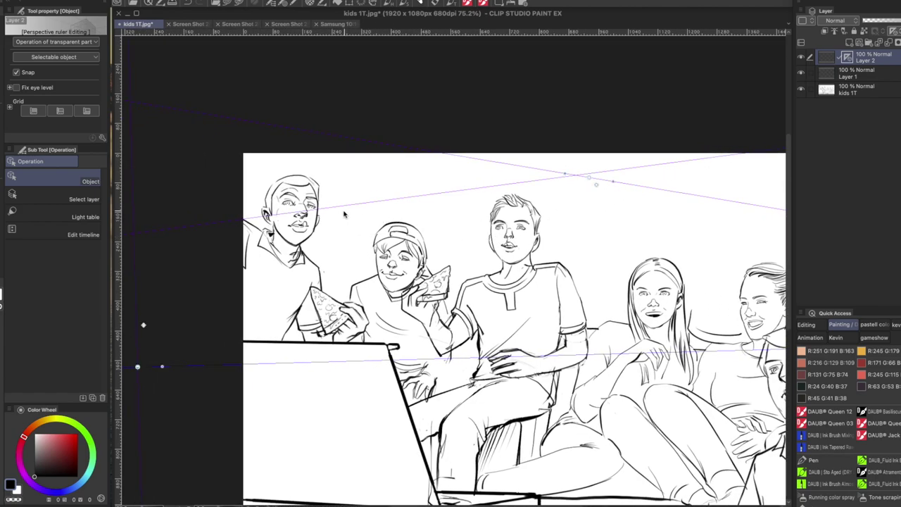
scroll(323, 211, "left", 3)
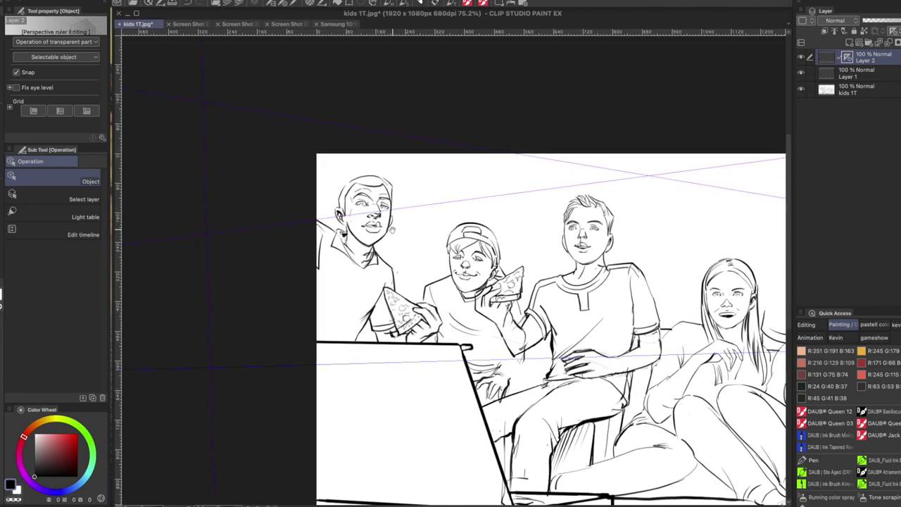
left_click_drag(212, 367, 209, 387)
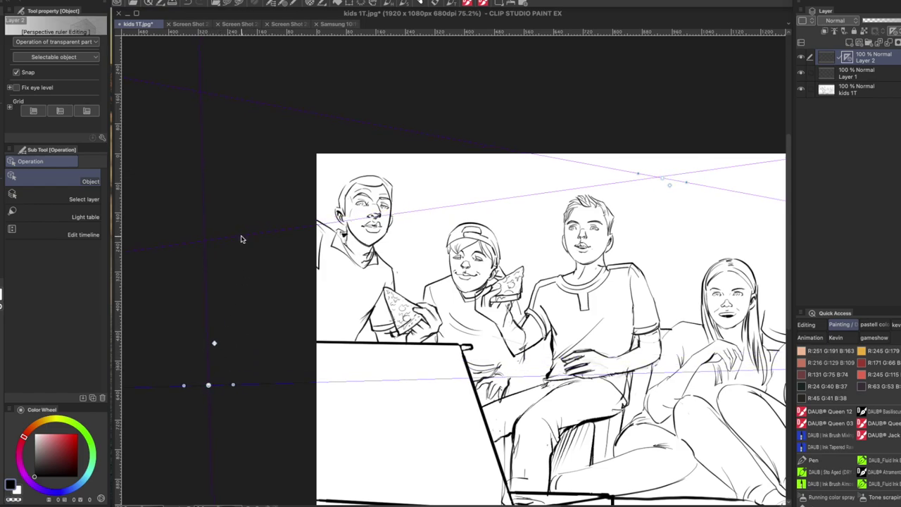
left_click_drag(242, 235, 439, 233)
scroll(440, 233, "down", 5)
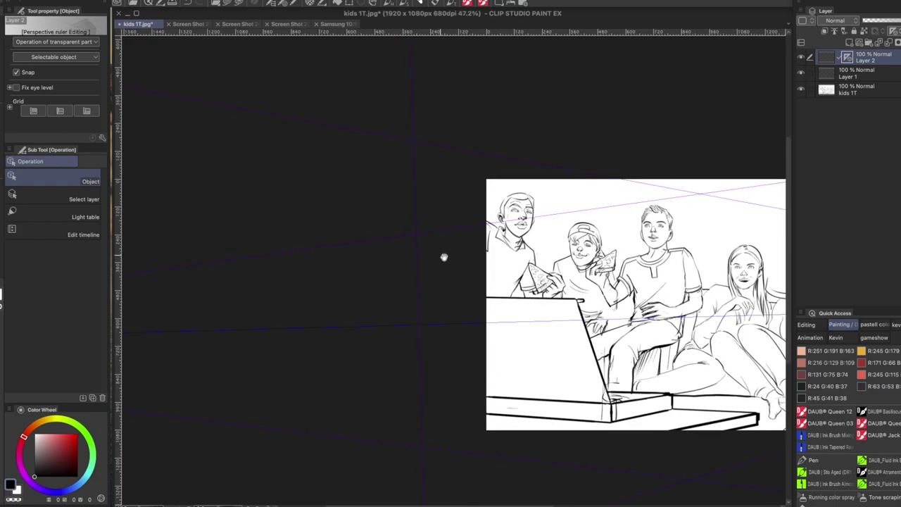
Adjust the slopes of the two guides crossing above the figures and return to the Bit husky brush
mouse_move(463, 218)
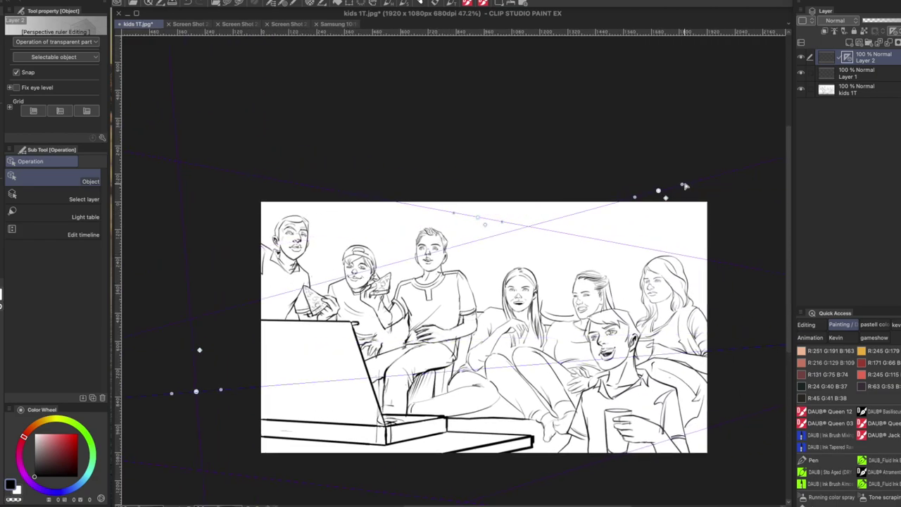
left_click_drag(688, 190, 688, 189)
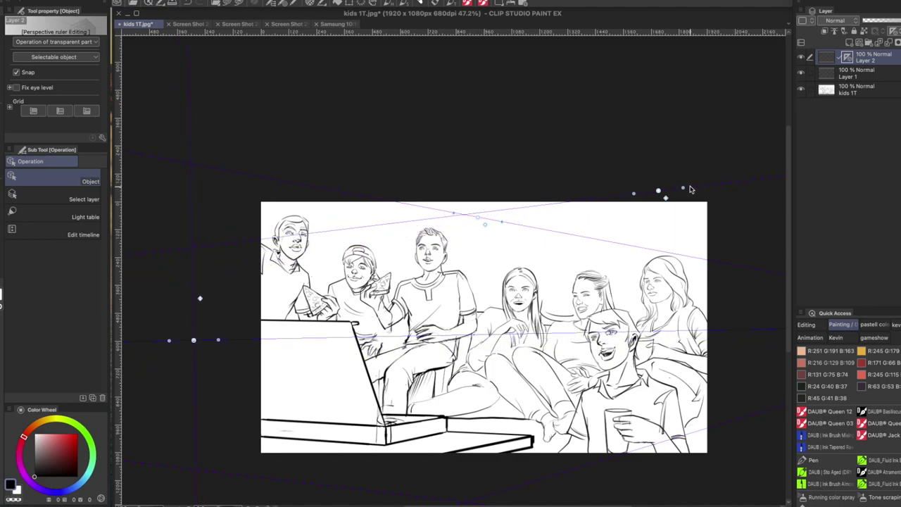
left_click_drag(492, 297, 478, 287)
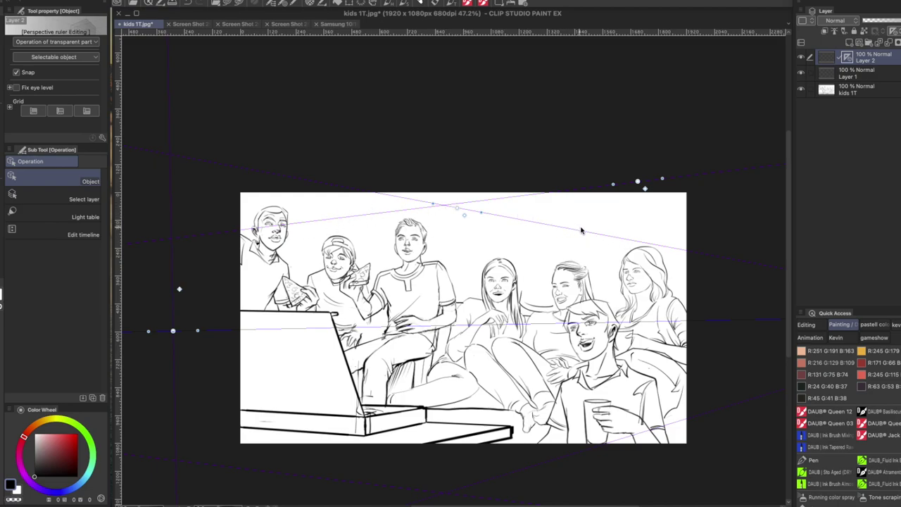
left_click_drag(571, 268, 610, 260)
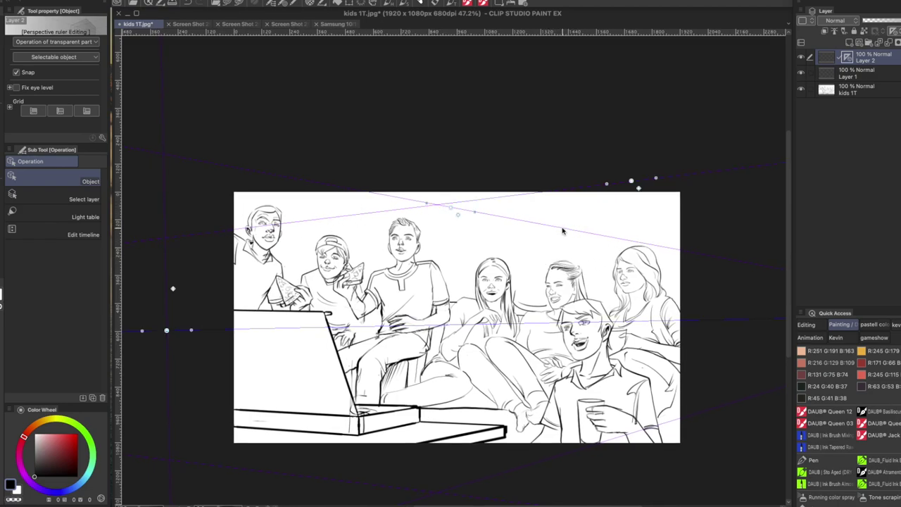
mouse_move(475, 212)
left_mouse_down()
mouse_move(483, 208)
mouse_move(439, 234)
left_mouse_up()
key("b")
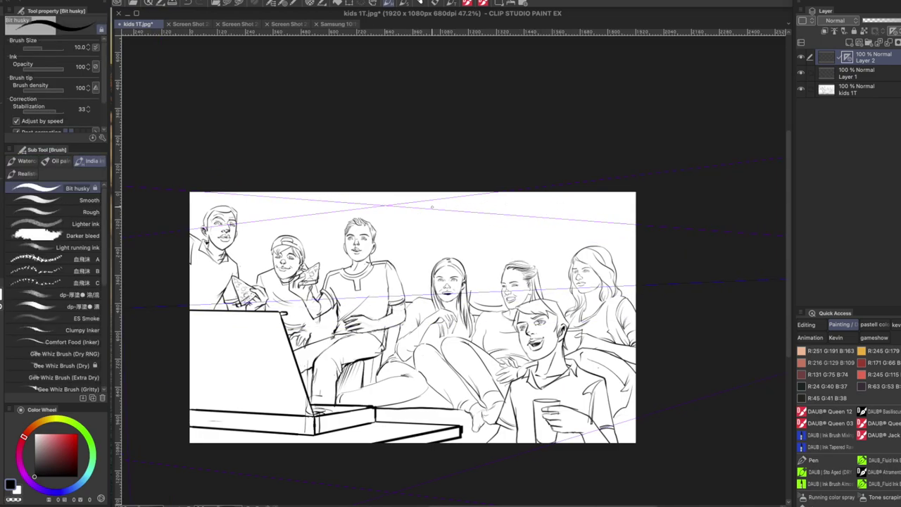
Draw the receding ceiling edge and the vertical wall corner behind the long-haired girl as thin paired lines
left_click_drag(423, 204, 529, 192)
left_click_drag(439, 203, 556, 186)
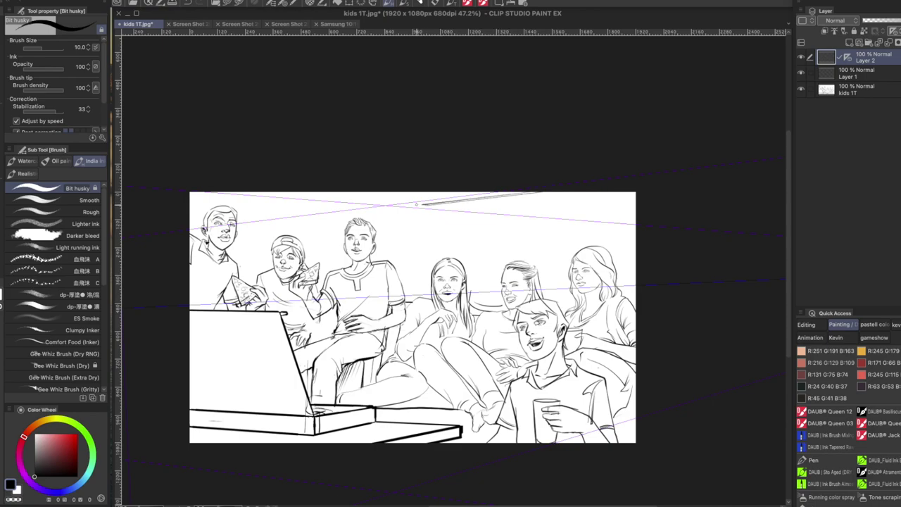
key("super+z")
left_click_drag(421, 209, 423, 278)
left_click_drag(417, 207, 416, 290)
left_click_drag(419, 198, 449, 204)
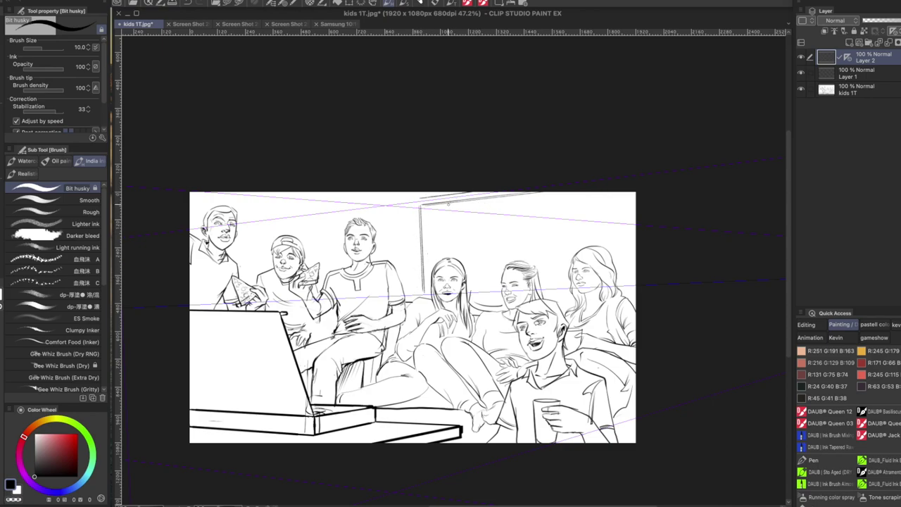
Draw a double-lined door frame on the wall behind the two middle girls, with a small narrow panel beside it
left_click_drag(449, 218, 449, 258)
mouse_move(449, 216)
left_mouse_down()
mouse_move(496, 206)
mouse_move(522, 217)
mouse_move(521, 259)
left_mouse_up()
mouse_move(446, 211)
left_mouse_down()
mouse_move(525, 204)
mouse_move(525, 261)
left_mouse_up()
left_click_drag(524, 205, 527, 257)
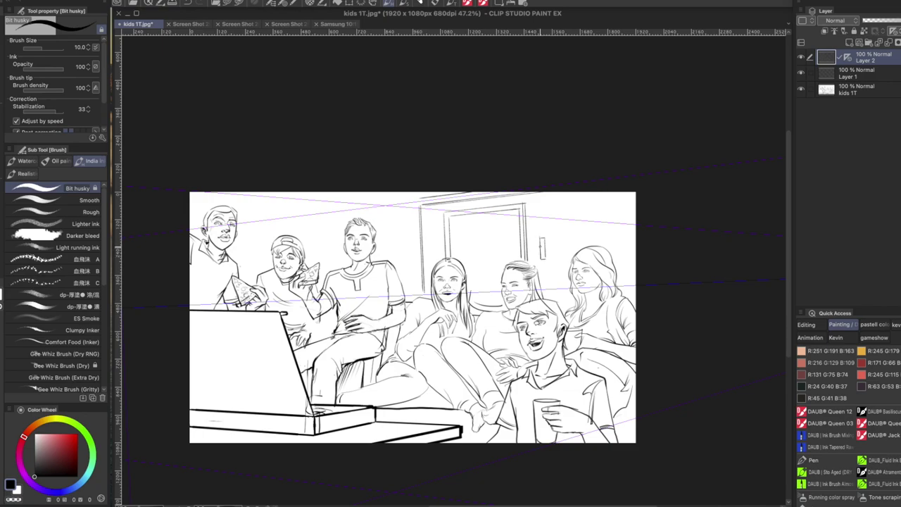
Draw a double-lined rectangular frame on the wall behind the rightmost girl, running off the canvas edge, redoing unsatisfactory strokes
mouse_move(587, 203)
left_mouse_down()
mouse_move(636, 193)
mouse_move(583, 206)
mouse_move(583, 232)
left_mouse_up()
key("super+z")
mouse_move(580, 204)
left_mouse_down()
mouse_move(580, 250)
mouse_move(608, 202)
mouse_move(635, 199)
left_mouse_up()
key("super+z")
left_click_drag(577, 203, 643, 194)
left_click_drag(616, 265, 636, 265)
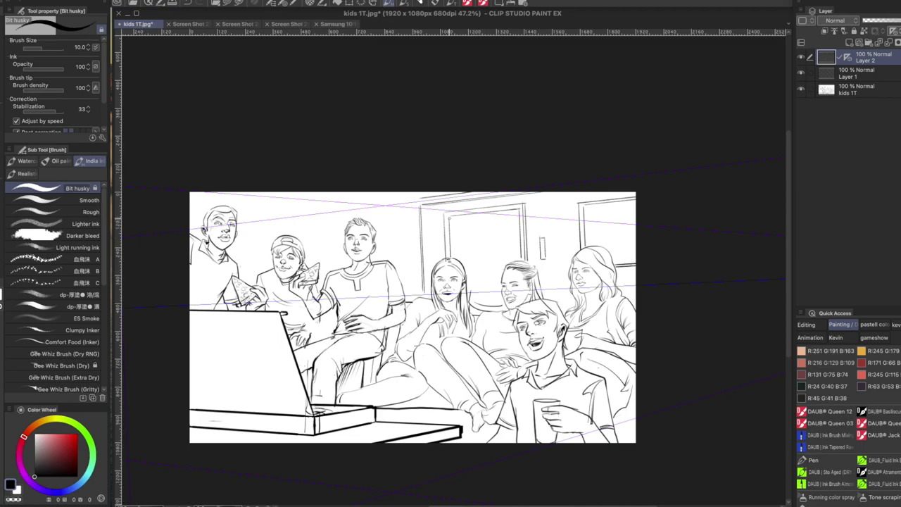
Thicken the inner edges of the door frame and add another line inside its side and top
scroll(463, 223, "up", 4)
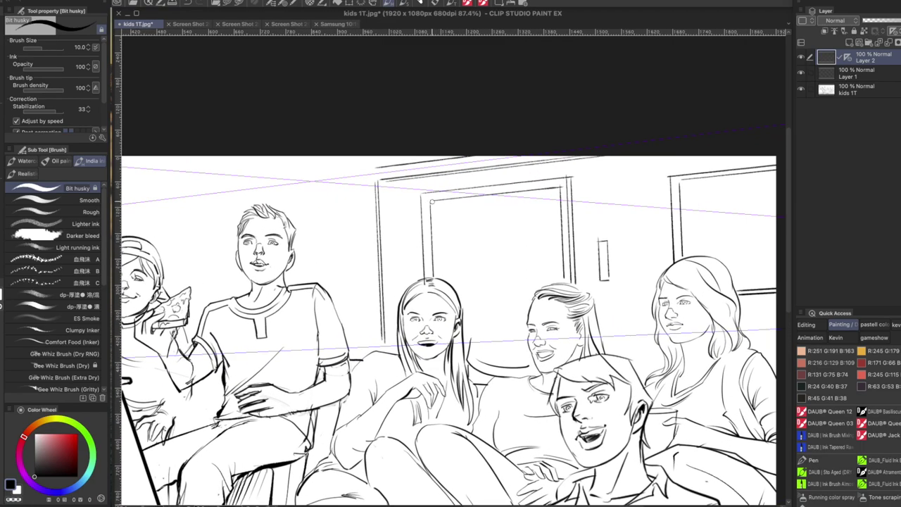
left_click_drag(427, 204, 430, 275)
mouse_move(428, 201)
left_mouse_down()
mouse_move(560, 185)
mouse_move(567, 281)
left_mouse_up()
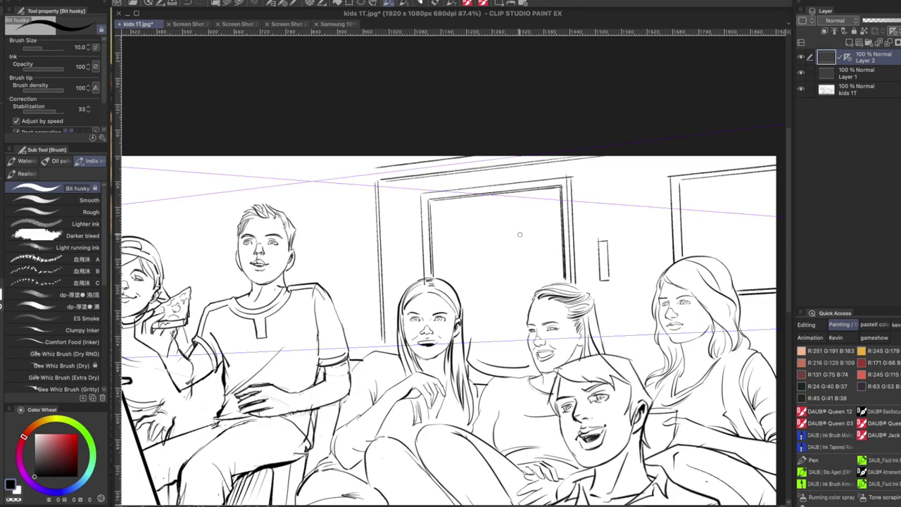
left_click_drag(434, 205, 437, 278)
left_click_drag(434, 206, 561, 190)
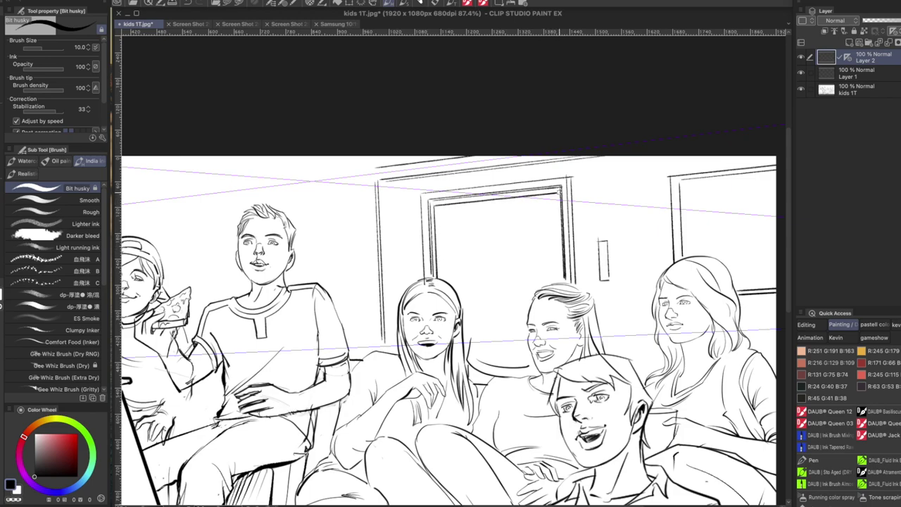
left_click_drag(433, 205, 438, 280)
Reinforce the right wall's ceiling edge and the wall corner, and draw receding ceiling molding lines along the left wall
left_click_drag(413, 201, 431, 202)
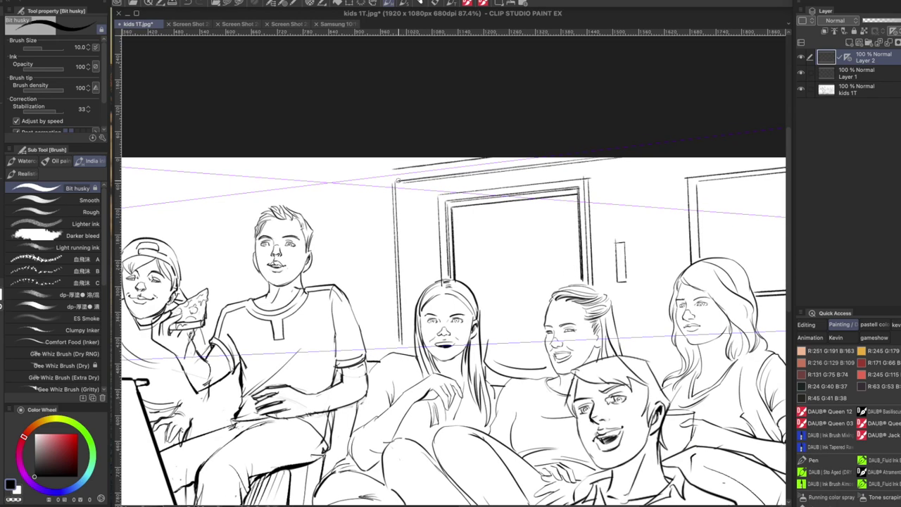
mouse_move(405, 175)
left_mouse_down()
mouse_move(560, 160)
mouse_move(552, 157)
left_mouse_up()
scroll(439, 225, "down", 3)
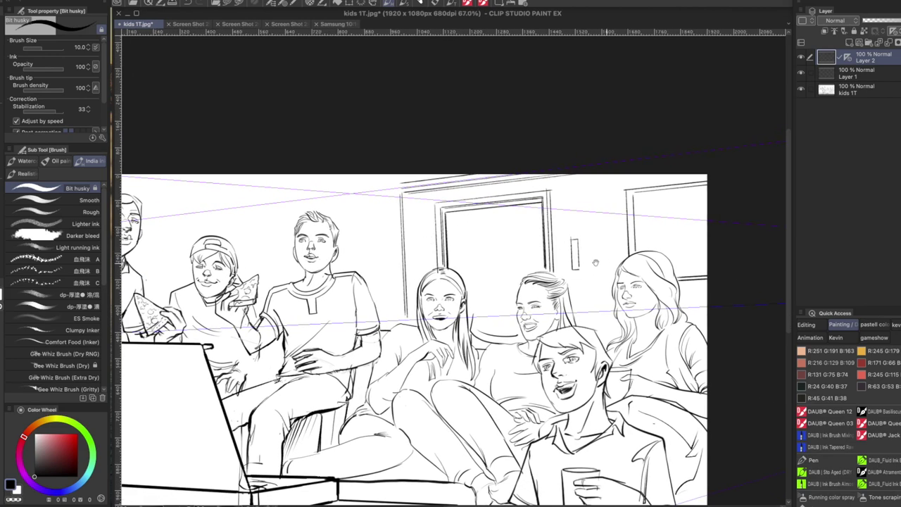
left_click_drag(596, 263, 548, 261)
left_click_drag(451, 224, 551, 247)
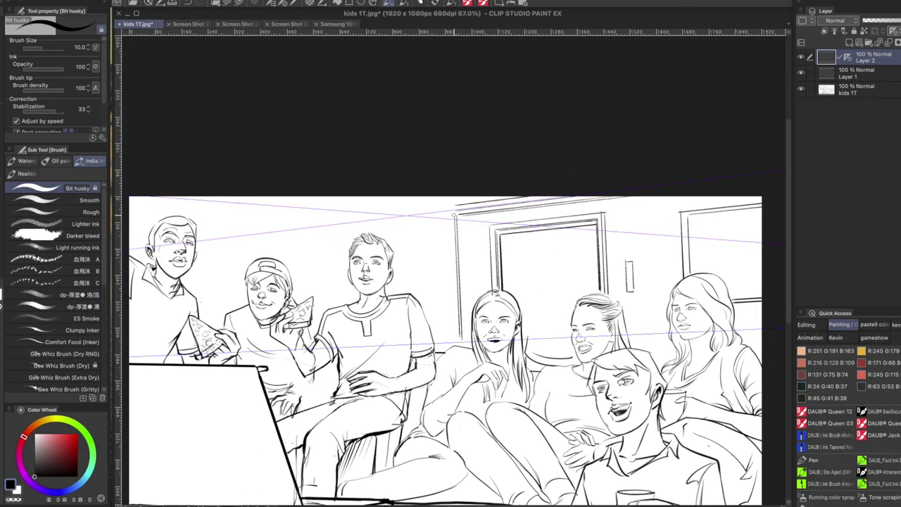
left_click_drag(452, 205, 358, 200)
left_click_drag(450, 205, 456, 341)
mouse_move(449, 215)
left_mouse_down()
mouse_move(313, 192)
mouse_move(197, 197)
left_mouse_up()
left_click_drag(449, 211, 248, 197)
left_click_drag(447, 209, 287, 197)
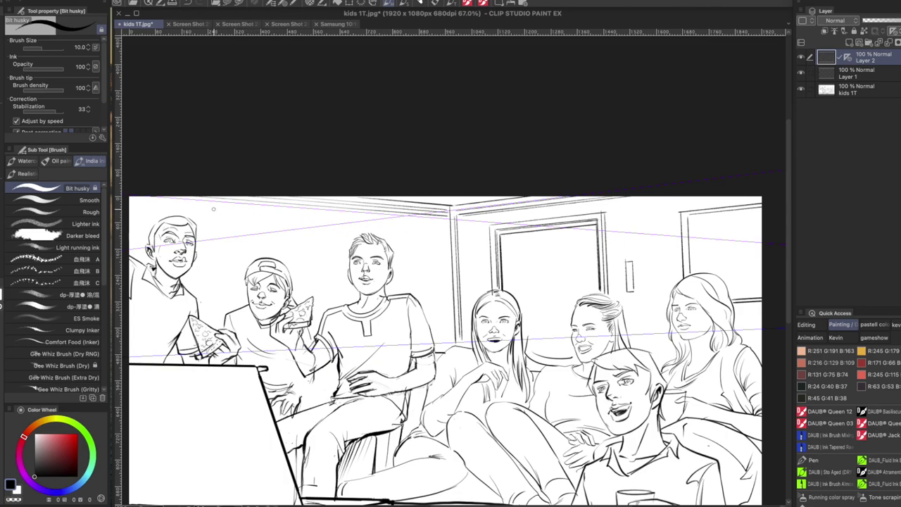
Draw a double-lined window frame in perspective on the left wall, behind the two boys nearest the pizza slices
left_click_drag(205, 208, 372, 219)
left_click_drag(206, 208, 207, 290)
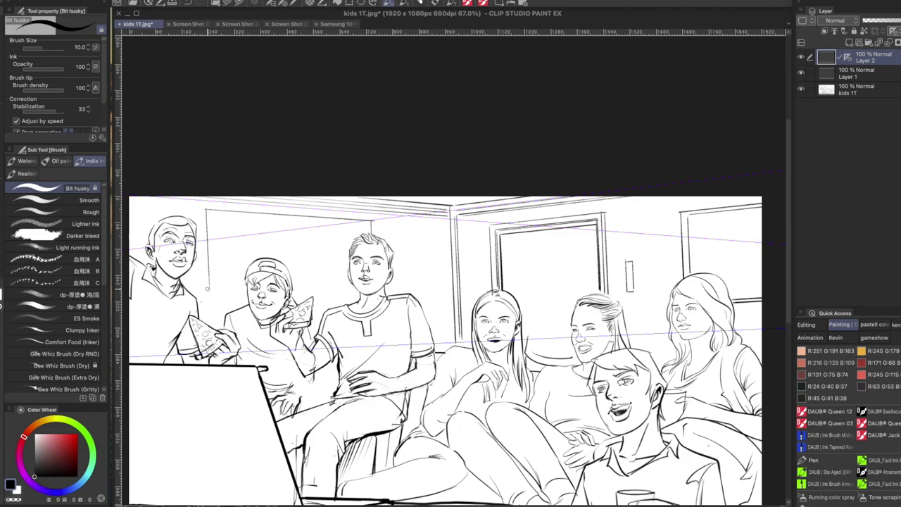
left_click_drag(199, 205, 200, 288)
mouse_move(258, 206)
left_mouse_down()
mouse_move(377, 217)
mouse_move(377, 236)
left_mouse_up()
left_click_drag(209, 211, 213, 291)
left_click_drag(211, 211, 354, 225)
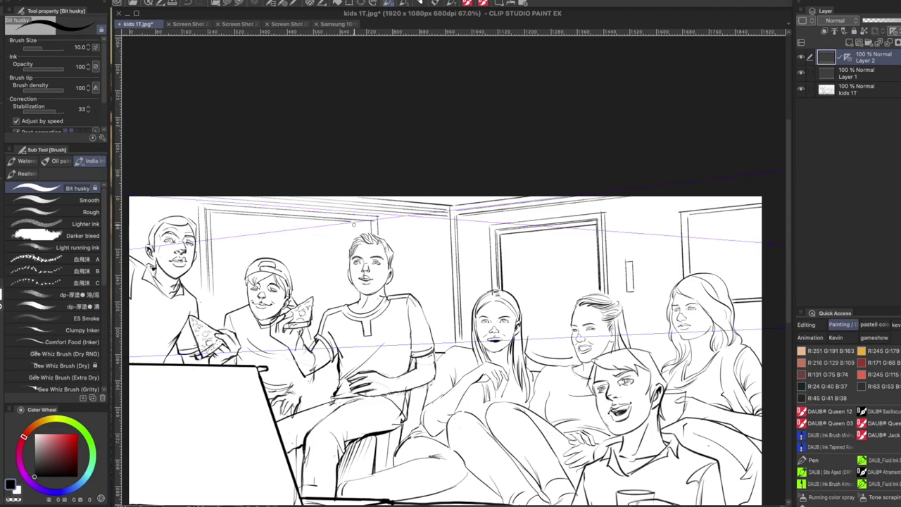
Divide the window with a double vertical bar and a crossbar, and draw part of another frame behind the leftmost boy
left_click_drag(288, 218, 292, 262)
mouse_move(295, 219)
left_mouse_down()
mouse_move(298, 274)
mouse_move(287, 262)
left_mouse_up()
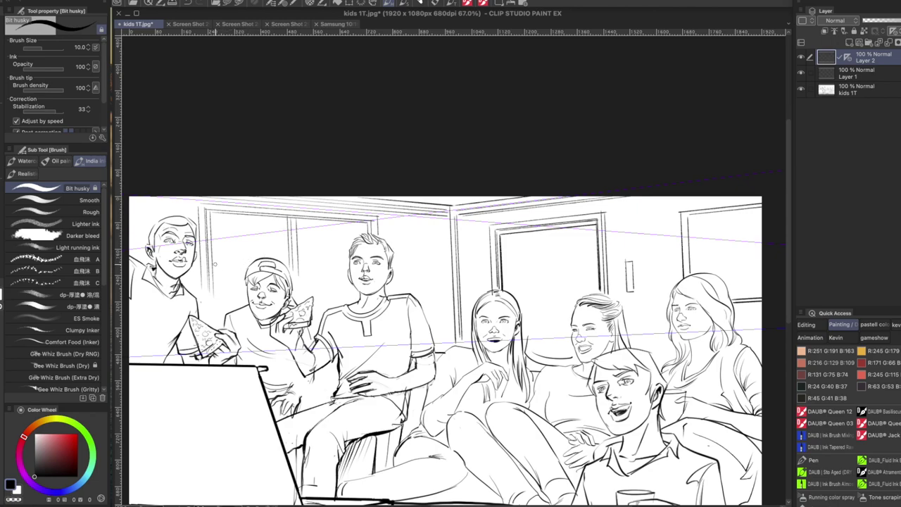
left_click_drag(215, 263, 346, 268)
key("super+z")
left_click_drag(128, 203, 161, 204)
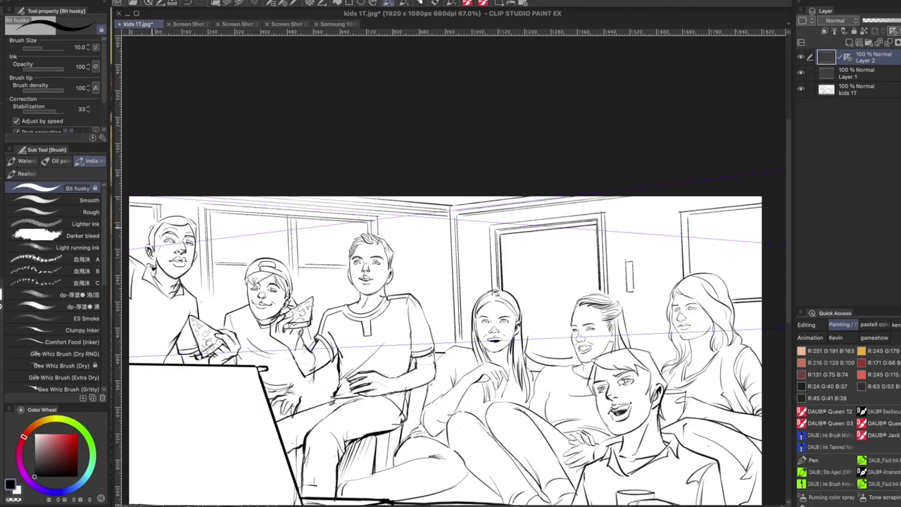
Draw a small double-lined picture frame between the third boy and the wall corner, and hide the perspective ruler
left_click_drag(440, 313, 431, 299)
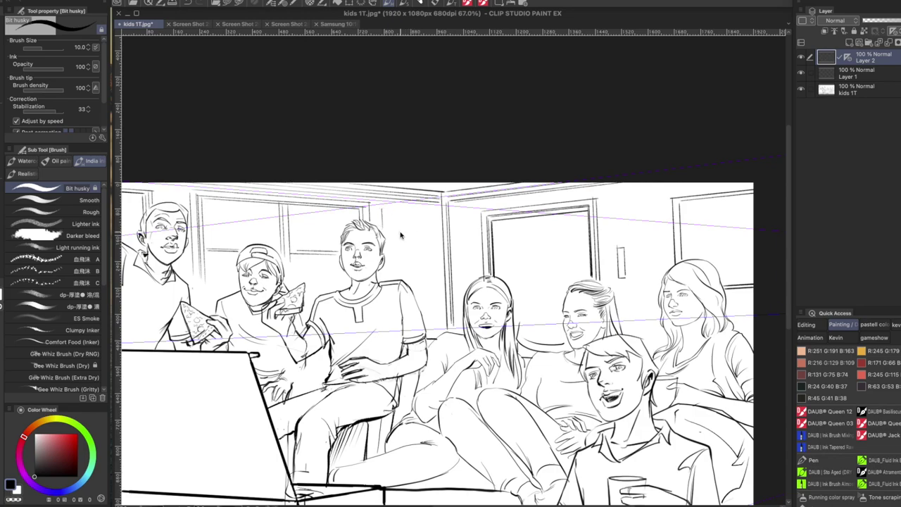
left_click_drag(393, 226, 394, 271)
mouse_move(394, 225)
left_mouse_down()
mouse_move(426, 225)
mouse_move(426, 268)
left_mouse_up()
mouse_move(390, 222)
left_mouse_down()
mouse_move(392, 276)
mouse_move(422, 224)
mouse_move(429, 271)
left_mouse_up()
scroll(418, 269, "down", 2)
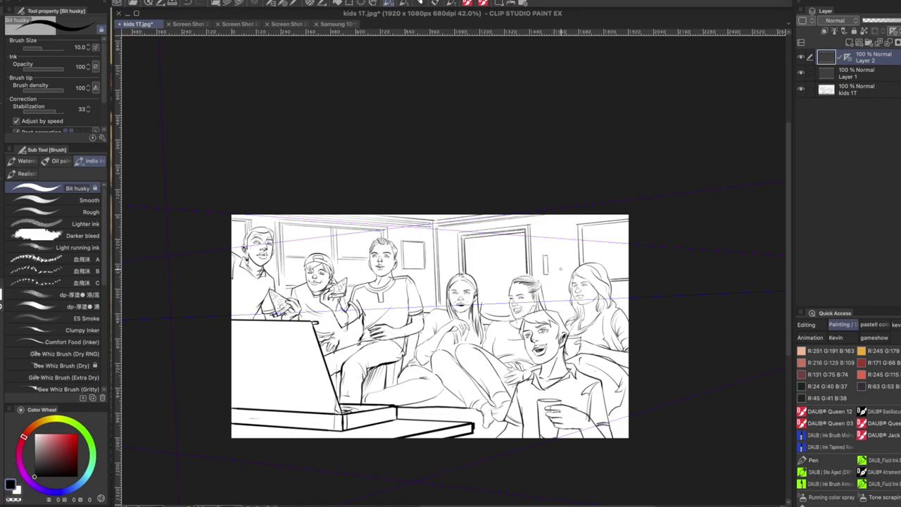
left_click(848, 57)
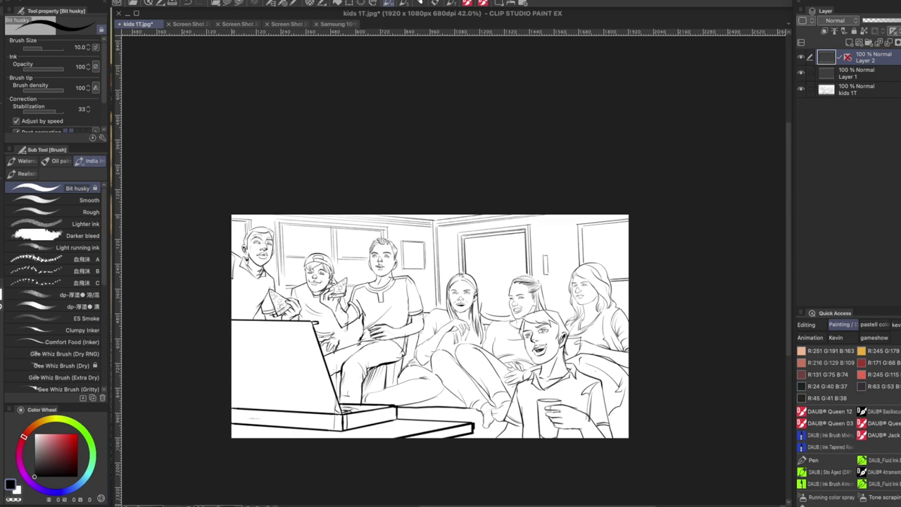
Apply a Gaussian blur to the background line layer and lower its opacity to 81%
left_click(277, 0)
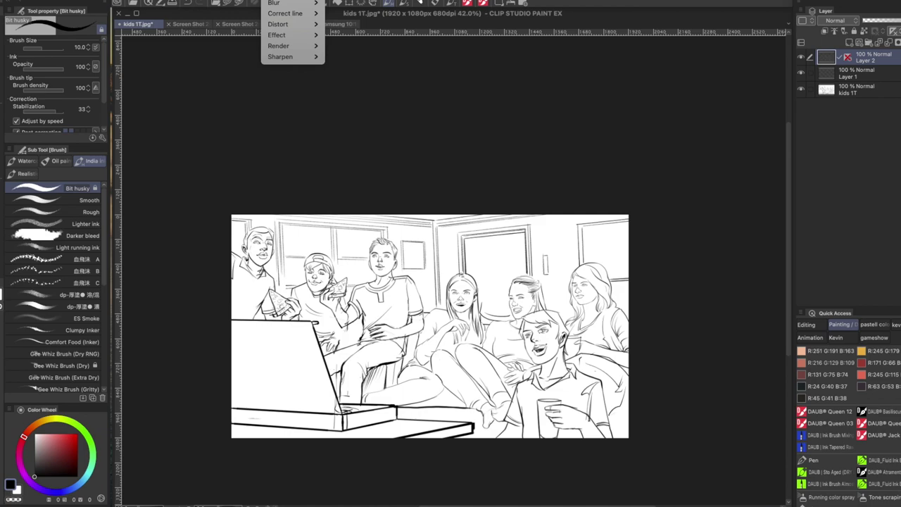
mouse_move(301, 35)
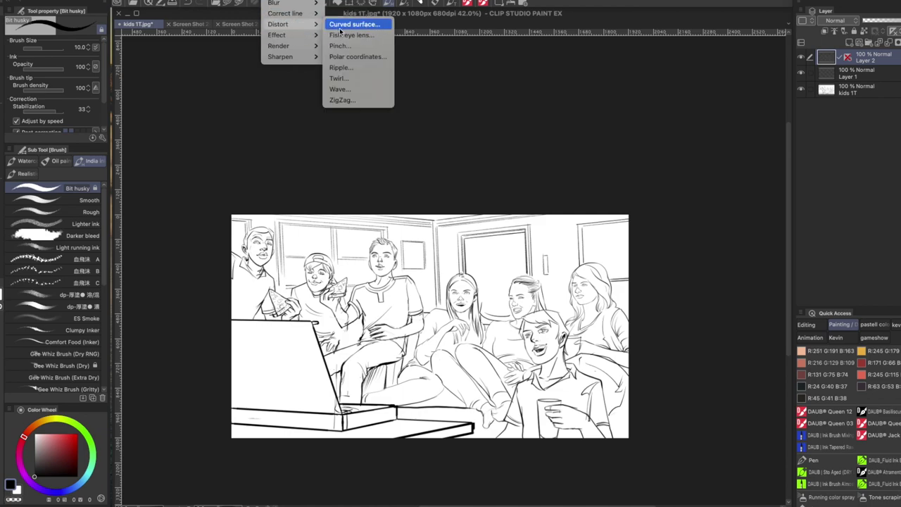
mouse_move(295, 2)
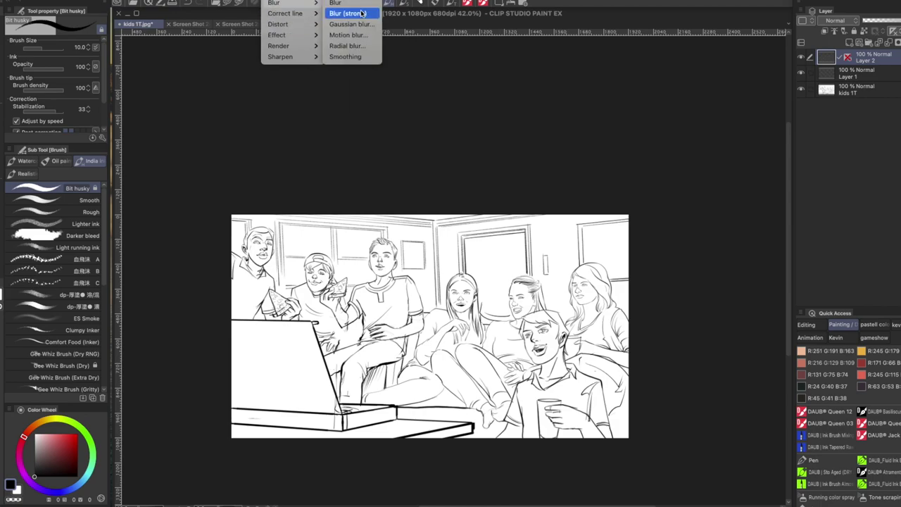
left_click(377, 26)
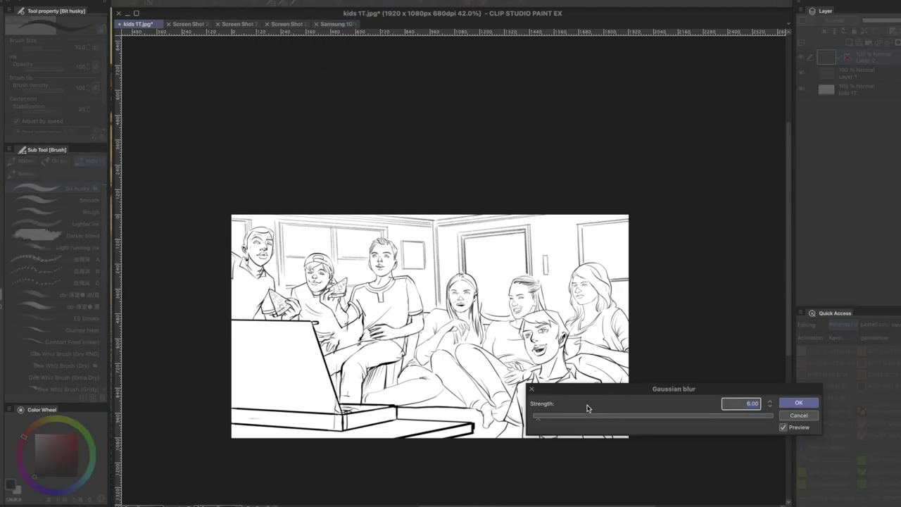
mouse_move(545, 420)
left_mouse_down()
mouse_move(559, 421)
mouse_move(548, 421)
left_mouse_up()
left_click(797, 405)
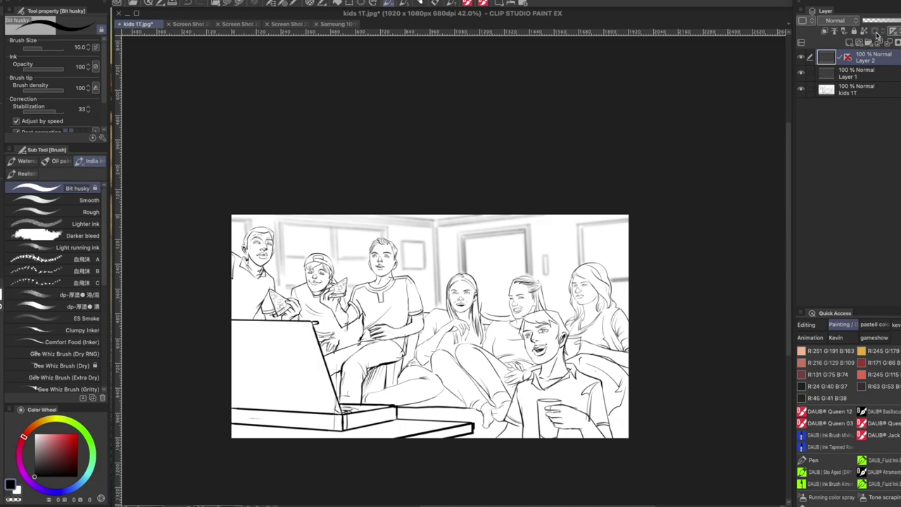
left_click_drag(898, 23, 892, 24)
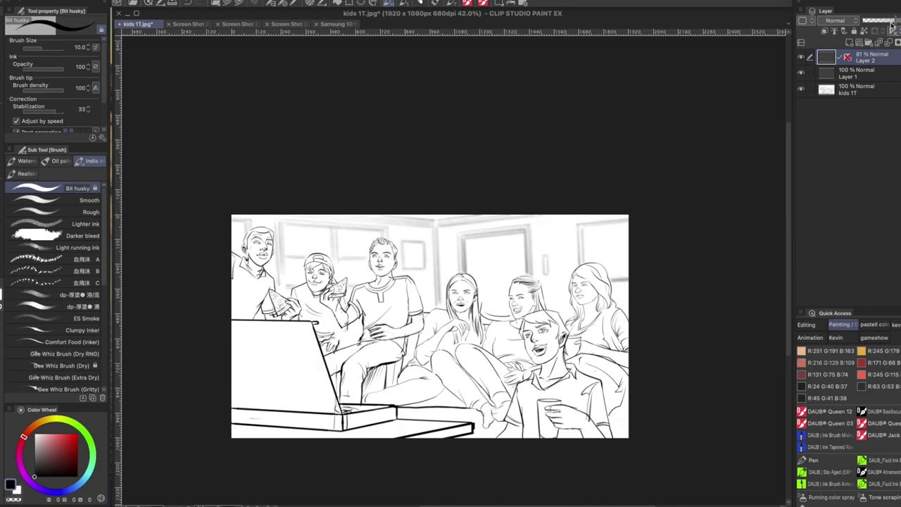
left_click_drag(533, 326, 508, 328)
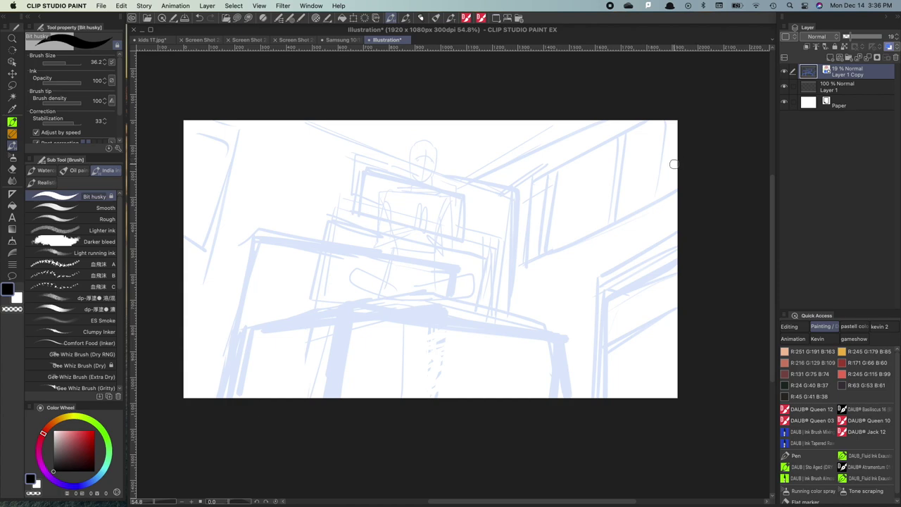
On a new layer above the blue rough sketch, create a perspective ruler's first vanishing point from the desk's left top edge and a low horizontal line
scroll(673, 164, "left", 2)
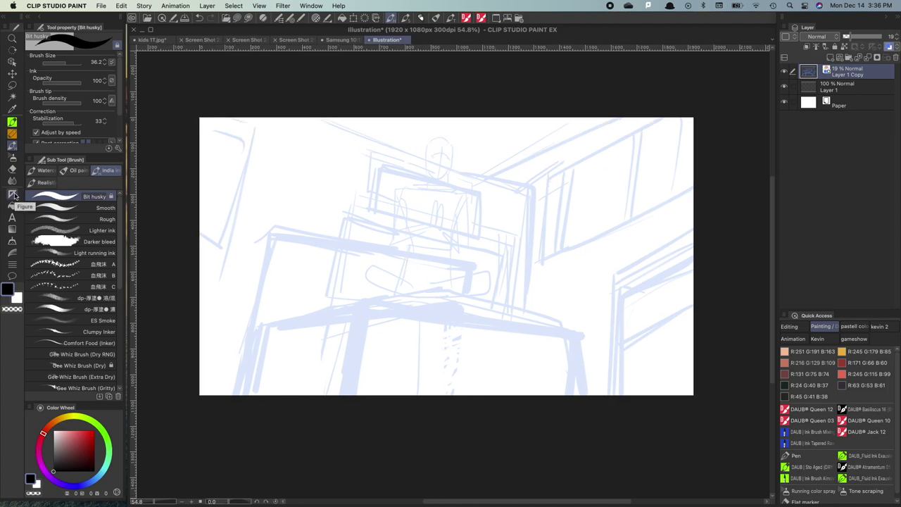
left_click(13, 196)
left_click(829, 59)
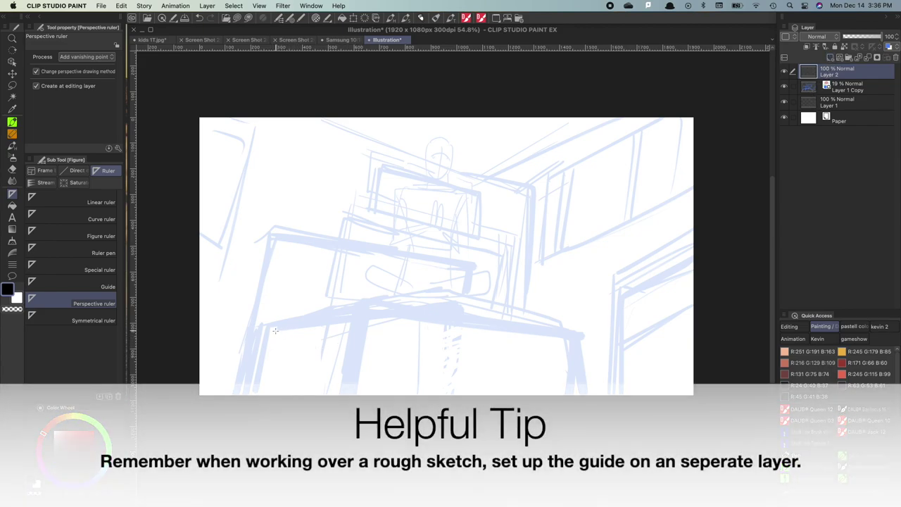
left_click_drag(262, 332, 336, 320)
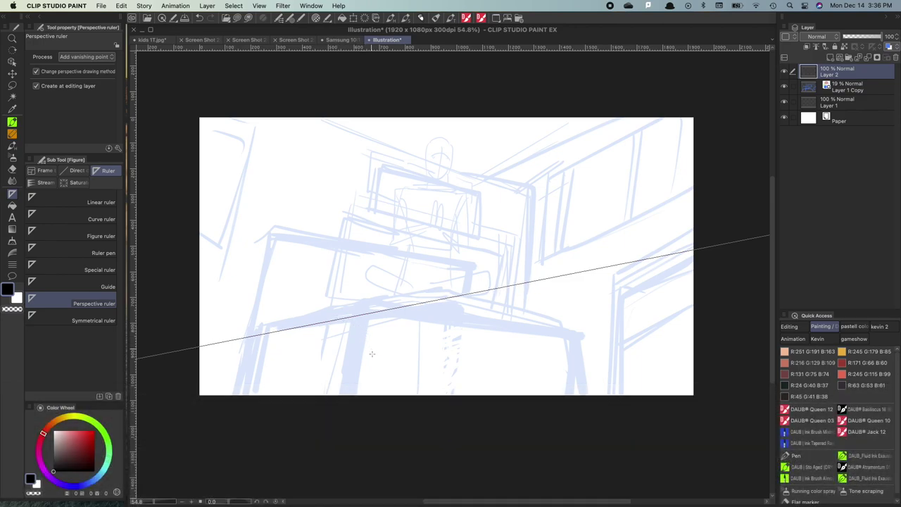
left_click_drag(302, 468, 436, 468)
left_click_drag(553, 471, 553, 470)
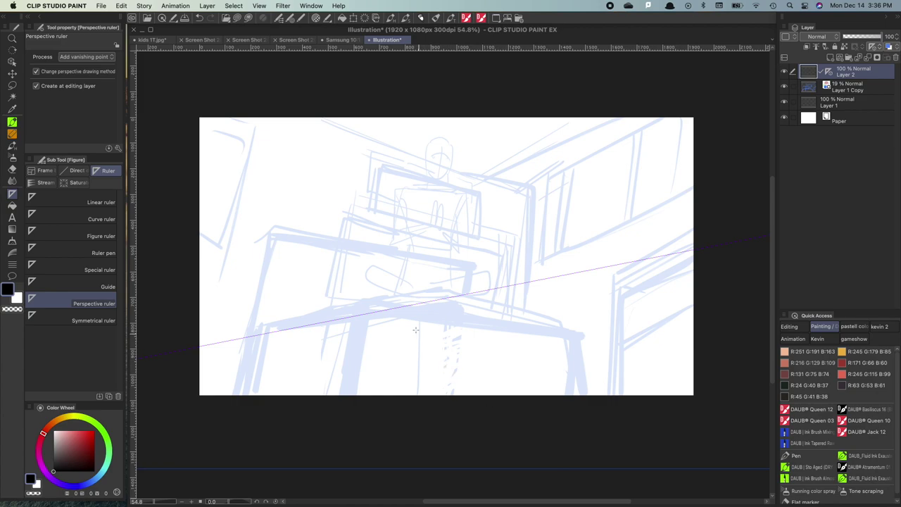
Add a second vanishing point along the desk's long top edge and a third from the slanted panel side and the room corner
left_click_drag(367, 316, 618, 351)
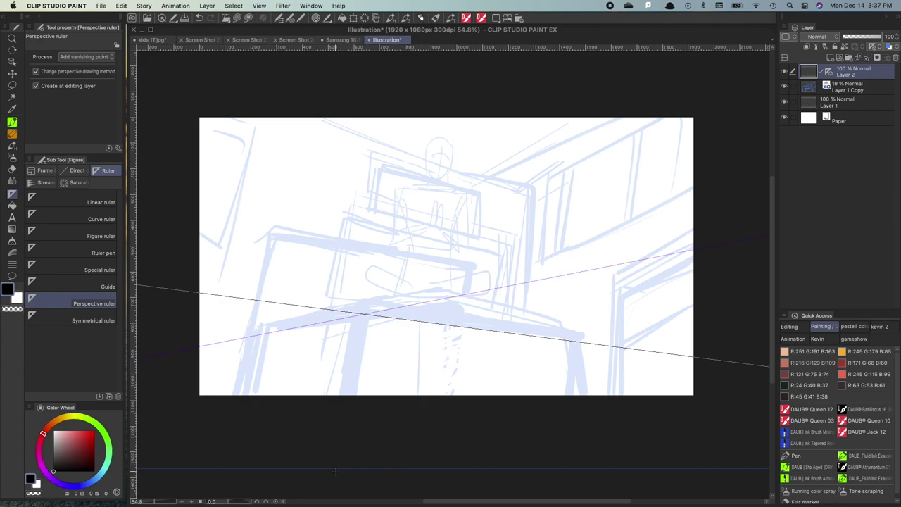
left_click(651, 448)
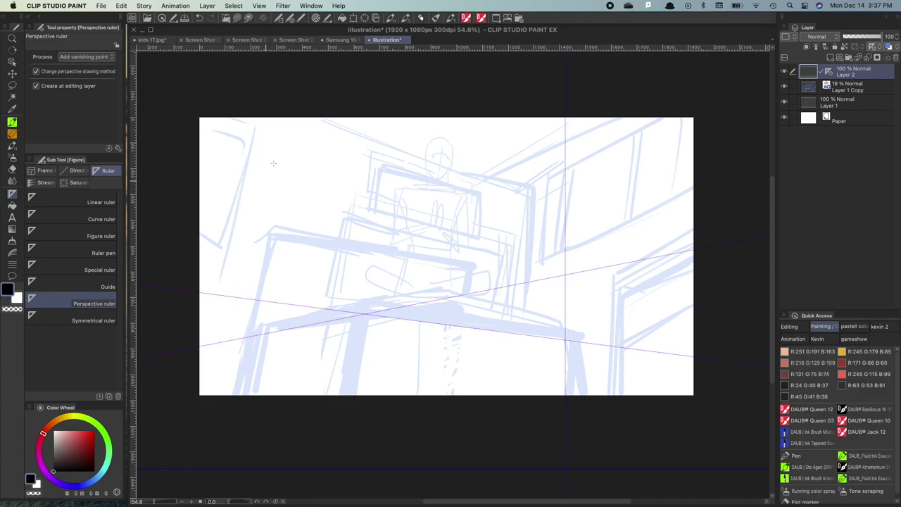
left_click_drag(272, 233, 251, 323)
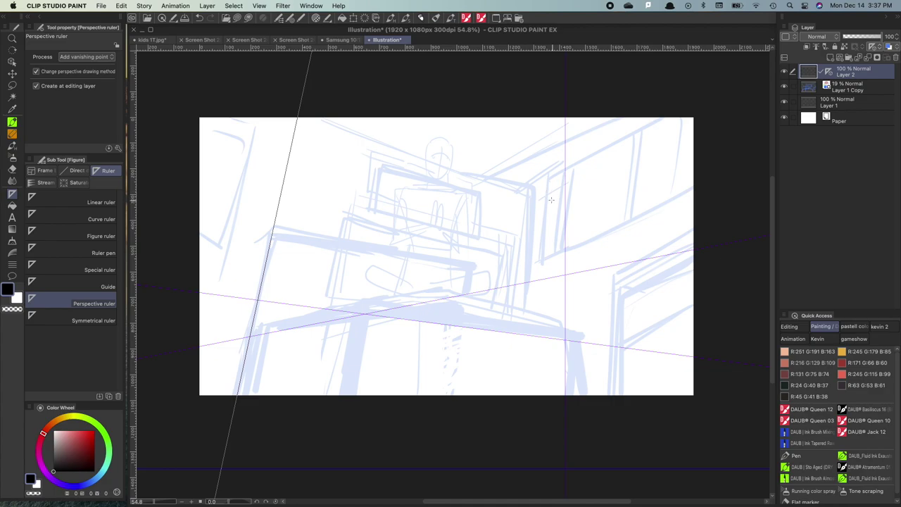
left_click_drag(530, 179, 523, 356)
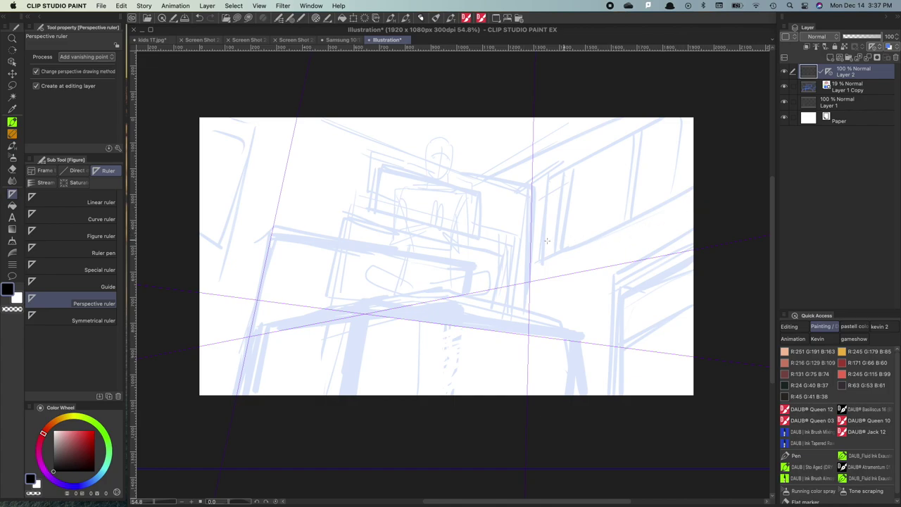
Ink the large panel behind the desk with a double left side, a receding top edge and a short right side
key("b")
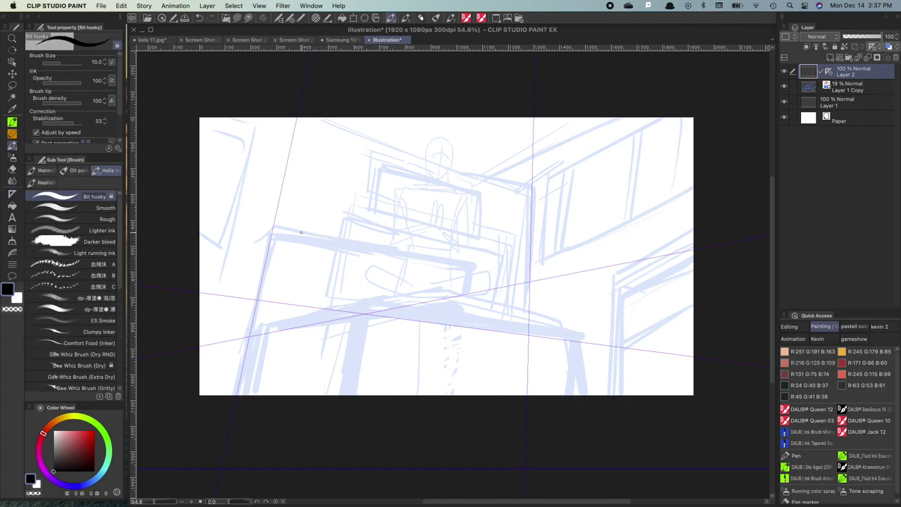
left_click_drag(277, 244, 275, 268)
left_click_drag(271, 236, 279, 251)
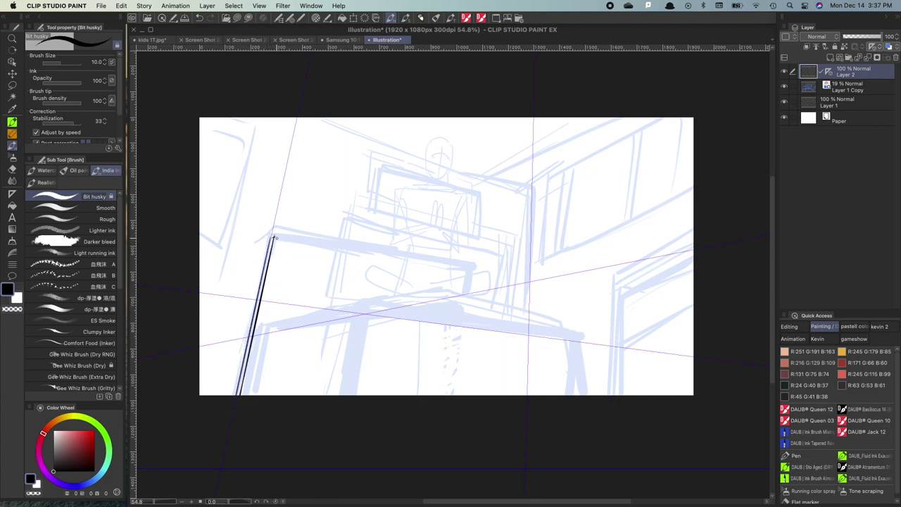
mouse_move(284, 238)
left_mouse_down()
mouse_move(297, 229)
mouse_move(302, 242)
mouse_move(359, 264)
mouse_move(479, 279)
mouse_move(465, 303)
left_mouse_up()
key("super+z")
key("ctrl+z")
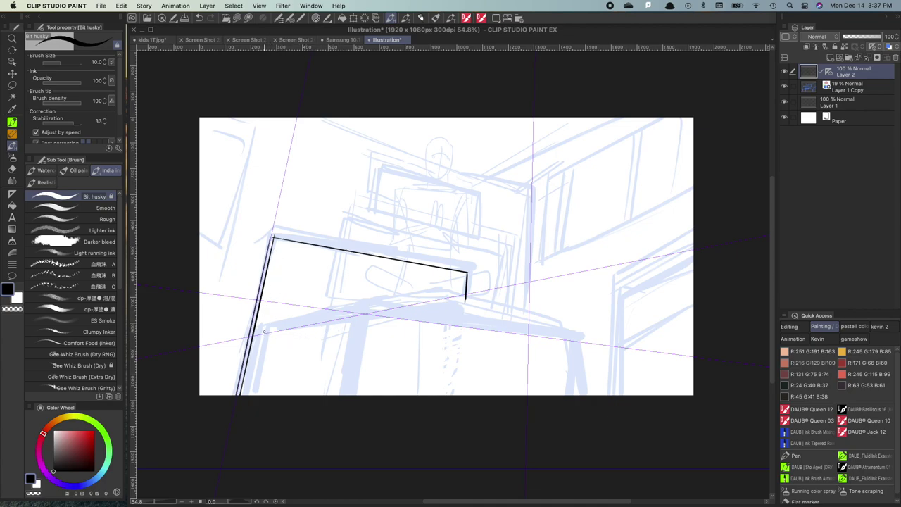
Ink the desk's short left face with its top edge, outer side, double crossbar and double corner post
left_click_drag(263, 332, 360, 317)
mouse_move(265, 333)
left_mouse_down()
mouse_move(253, 394)
mouse_move(266, 333)
left_mouse_up()
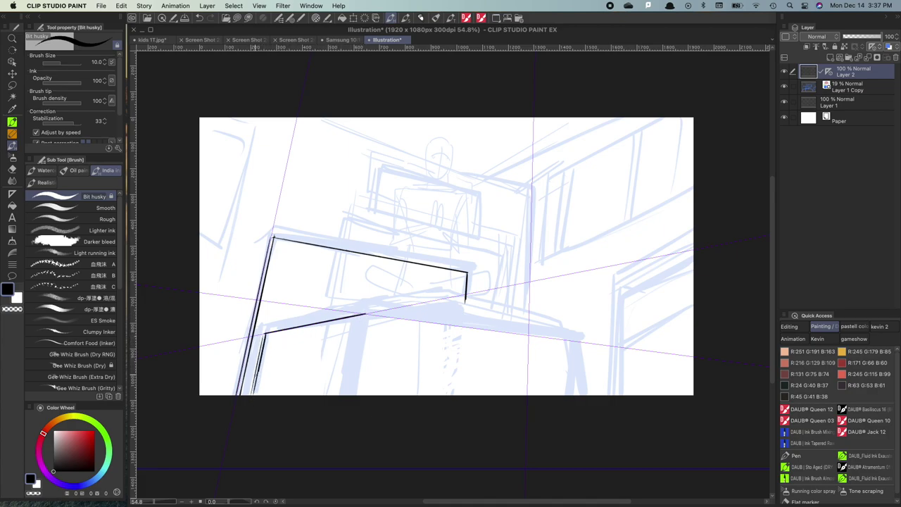
left_click_drag(260, 375, 342, 362)
left_click_drag(363, 316, 349, 404)
left_click_drag(364, 318, 352, 395)
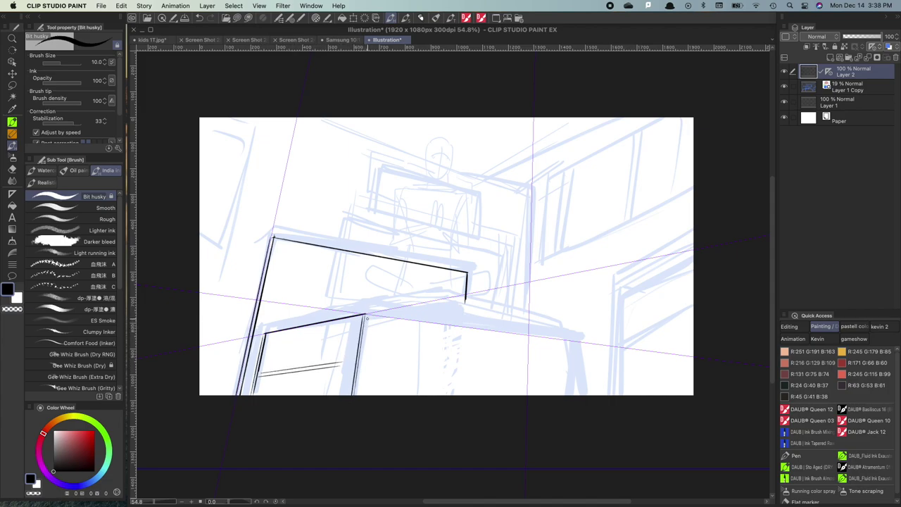
Ink the desk's long front face with its top edge, double right post and double crossbar
left_click_drag(366, 316, 556, 339)
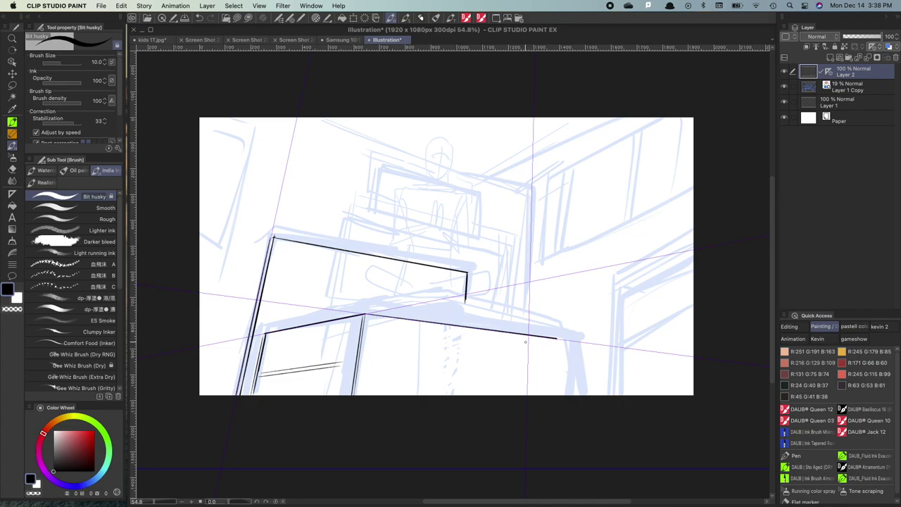
left_click_drag(539, 335, 539, 395)
left_click_drag(537, 336, 537, 396)
left_click_drag(360, 363, 526, 378)
left_click_drag(363, 365, 528, 378)
Ink the box structure at the canvas's right edge with a doubled vertical side and doubled receding top edge
scroll(567, 346, "up", 1)
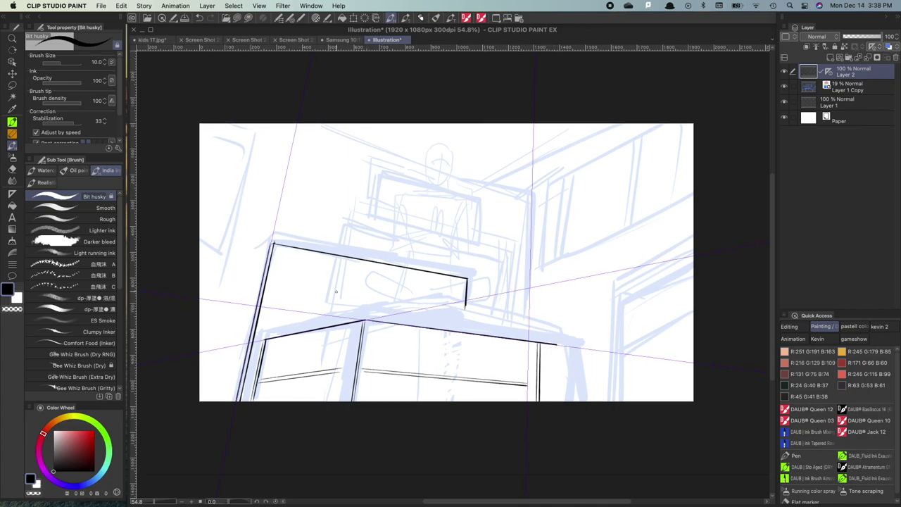
scroll(383, 222, "up", 2)
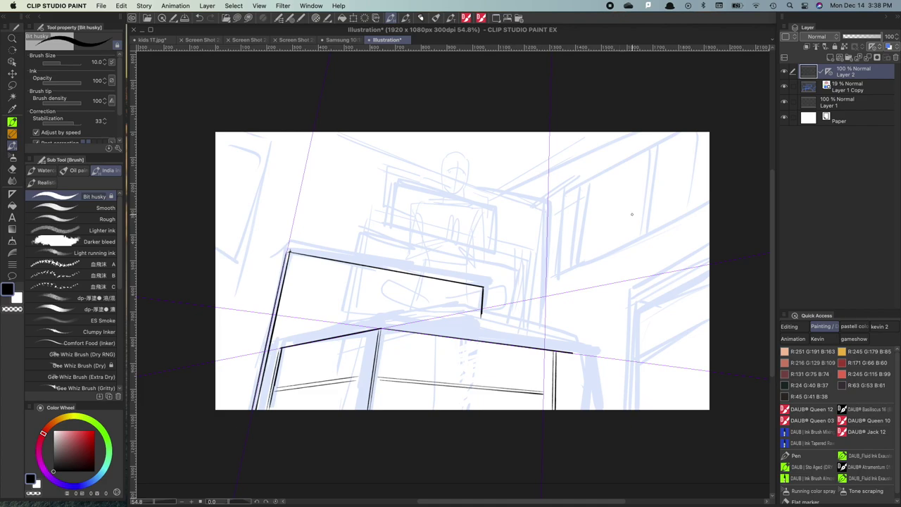
left_click_drag(629, 294, 634, 410)
key("super+z")
left_click_drag(632, 297, 636, 409)
left_click_drag(631, 301, 710, 284)
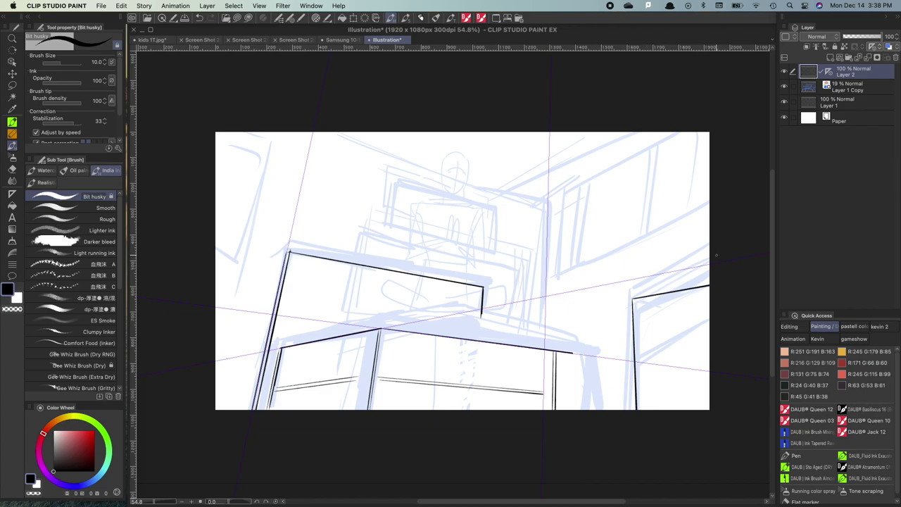
left_click_drag(635, 302, 730, 283)
left_click_drag(648, 317, 634, 316)
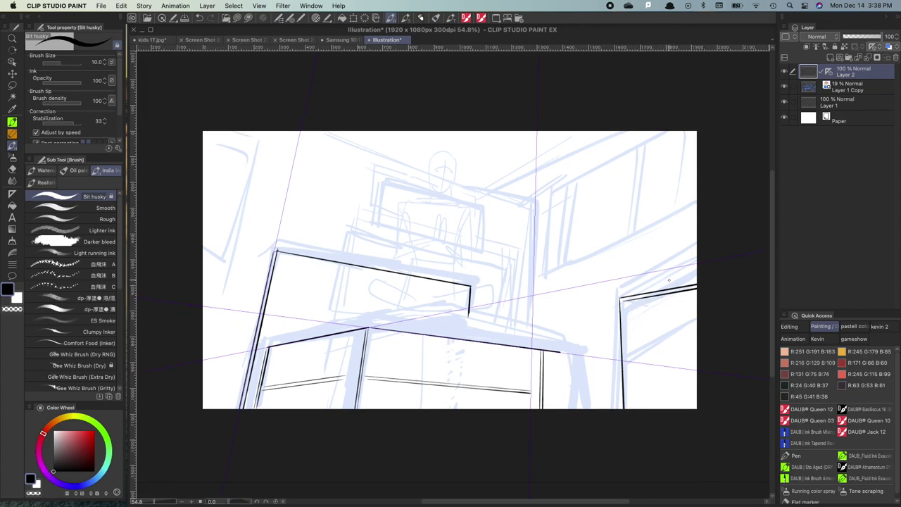
left_click_drag(622, 301, 627, 356)
mouse_move(608, 349)
left_mouse_down()
mouse_move(624, 348)
mouse_move(605, 347)
left_mouse_up()
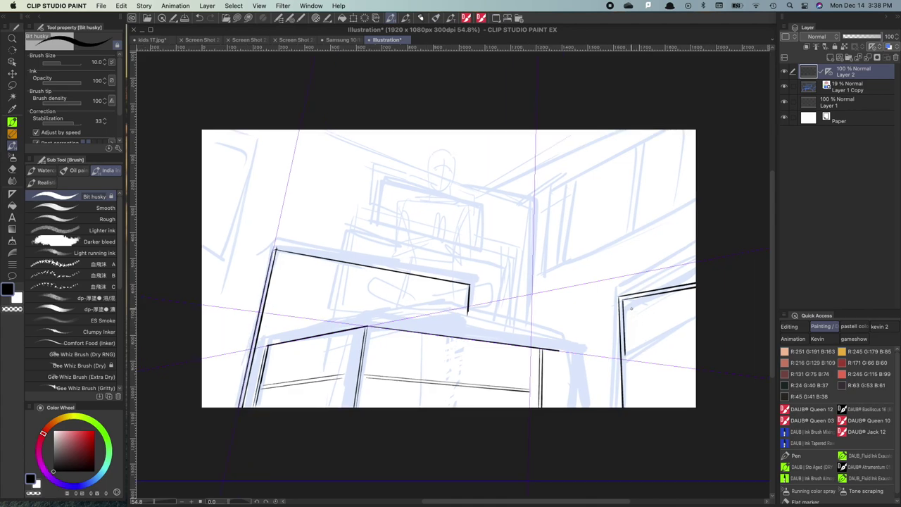
Draw an inset railing inside the box at the canvas's right edge, with a top rail, double-lined vertical slats and bottom rails
left_click_drag(623, 302, 695, 298)
left_click_drag(633, 313, 637, 365)
mouse_move(634, 310)
left_mouse_down()
mouse_move(696, 306)
mouse_move(650, 364)
mouse_move(650, 339)
mouse_move(653, 364)
left_mouse_up()
left_click_drag(670, 314, 673, 366)
mouse_move(667, 314)
left_mouse_down()
mouse_move(677, 343)
mouse_move(687, 310)
mouse_move(691, 368)
left_mouse_up()
mouse_move(684, 312)
left_mouse_down()
mouse_move(688, 367)
mouse_move(653, 365)
left_mouse_up()
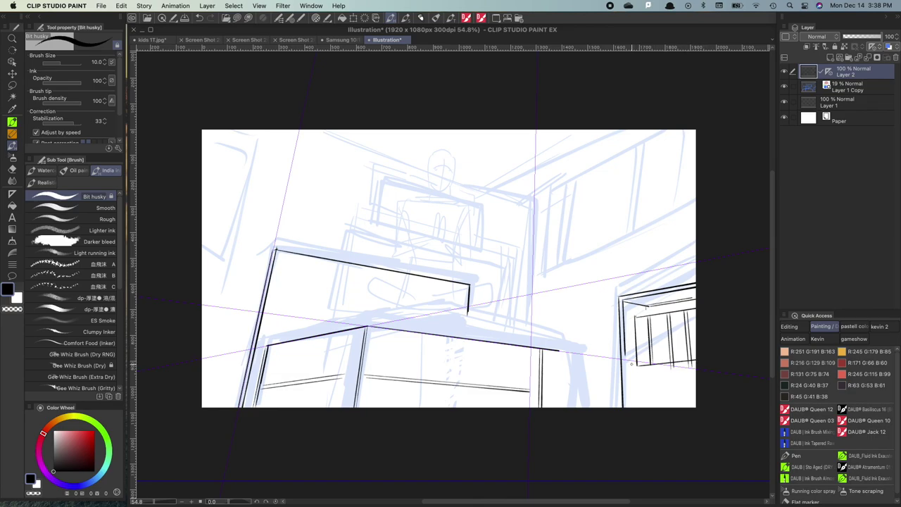
mouse_move(671, 363)
left_mouse_down()
mouse_move(695, 360)
mouse_move(638, 366)
mouse_move(695, 381)
mouse_move(695, 370)
left_mouse_up()
key("super+z")
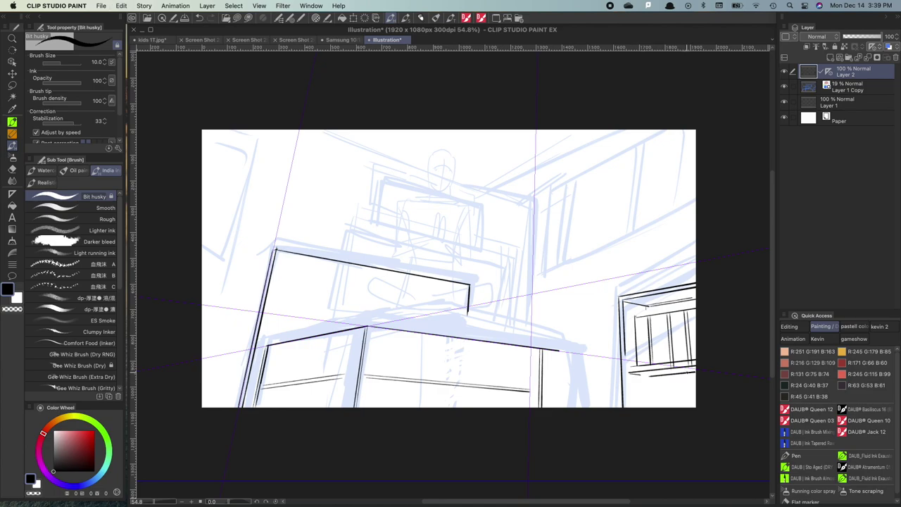
Ink the lower shelf lines and lower inner edge of the box structure at the canvas's right edge
left_click_drag(637, 375, 697, 369)
left_click_drag(626, 355, 632, 406)
left_click_drag(625, 366, 638, 363)
Ink the room's vertical wall corner and the doubled ceiling moulding lines receding along both walls
left_click_drag(541, 309, 576, 303)
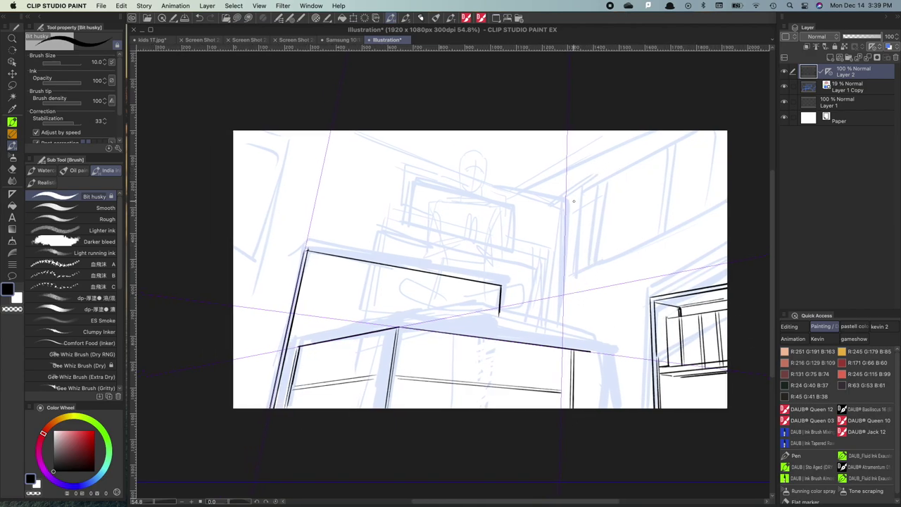
left_click_drag(564, 199, 560, 344)
left_click_drag(565, 196, 727, 147)
left_click_drag(568, 195, 727, 147)
left_click_drag(596, 214, 642, 226)
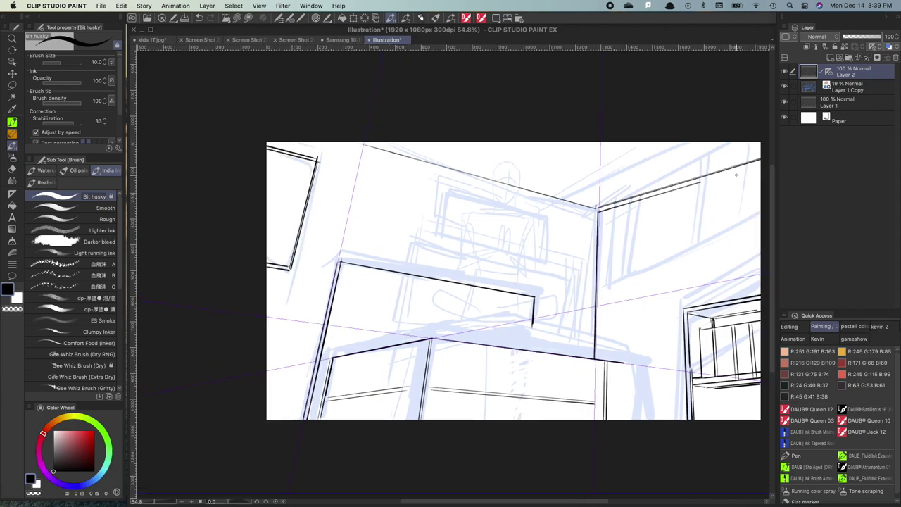
left_click_drag(736, 174, 760, 164)
mouse_move(335, 144)
left_mouse_down()
mouse_move(595, 211)
mouse_move(756, 168)
left_mouse_up()
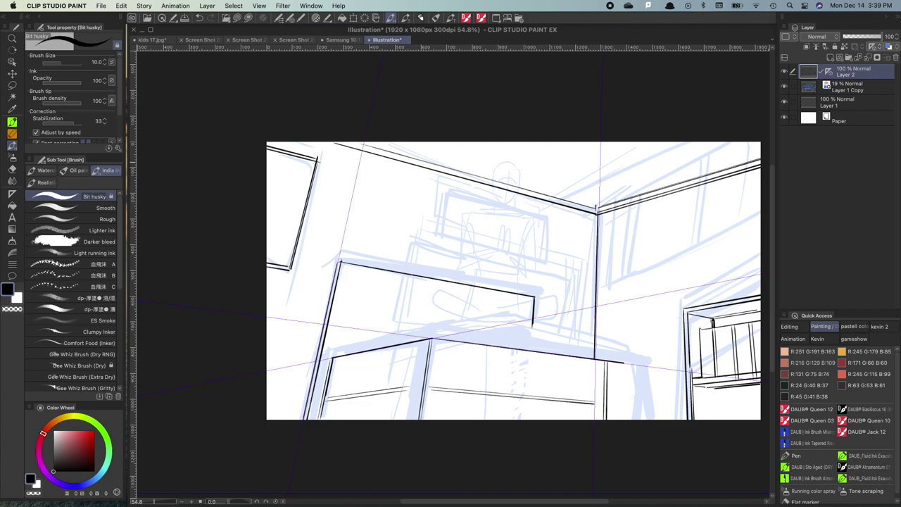
Ink a window on the right wall with top and bottom edges, a doubled left side and a doubled vertical divider
left_click_drag(638, 228, 756, 197)
mouse_move(640, 228)
left_mouse_down()
mouse_move(640, 290)
mouse_move(611, 283)
mouse_move(696, 266)
left_mouse_up()
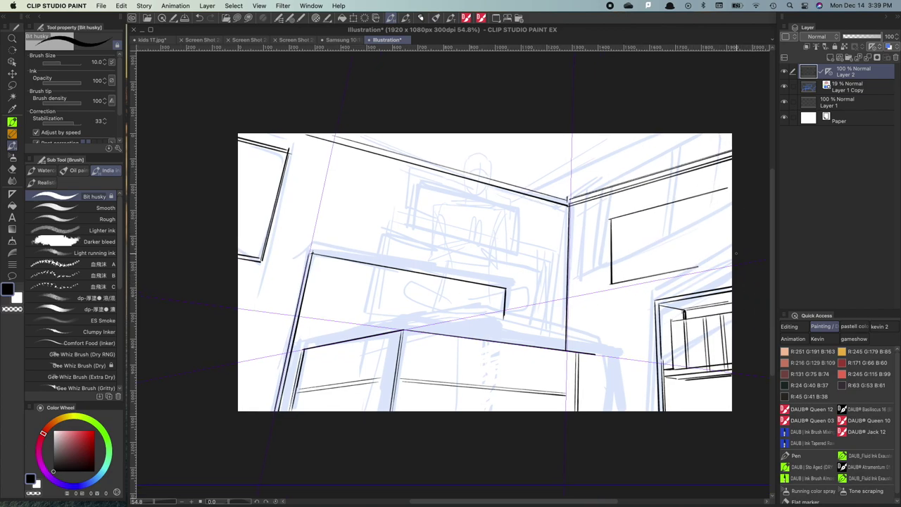
left_click_drag(631, 280, 732, 260)
left_click_drag(607, 226, 608, 286)
left_click_drag(613, 215, 729, 188)
left_click_drag(662, 204, 665, 271)
left_click_drag(662, 203, 673, 277)
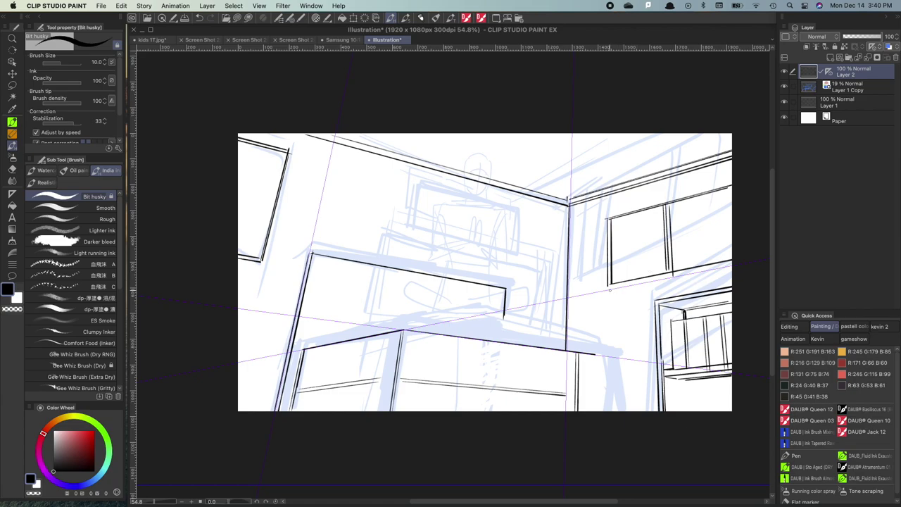
Ink the outer frame around the right wall's window along its top, left and bottom edges
left_click_drag(606, 287, 731, 265)
left_click_drag(606, 213, 732, 179)
mouse_move(600, 215)
left_mouse_down()
mouse_move(603, 289)
mouse_move(752, 263)
left_mouse_up()
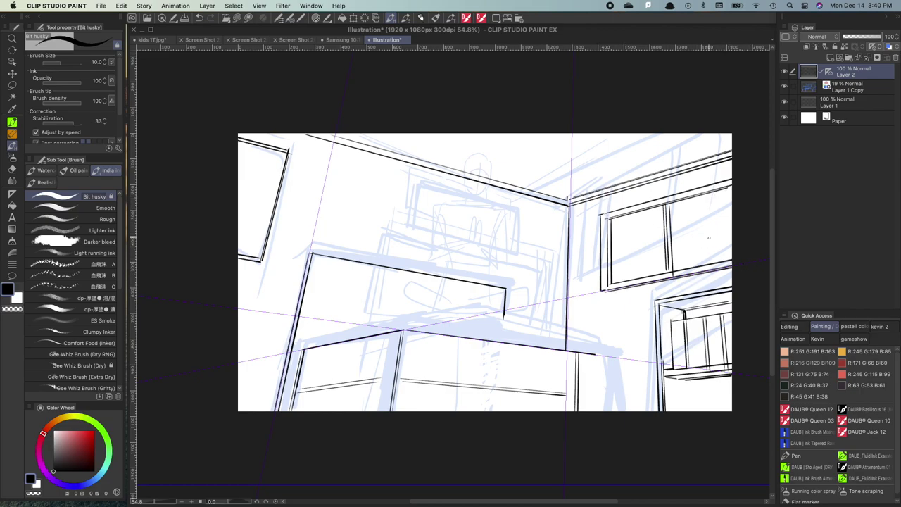
Ink a large rectangular picture on the back wall, following the perspective ruler
mouse_move(530, 293)
left_mouse_down()
mouse_move(542, 289)
mouse_move(535, 284)
left_mouse_up()
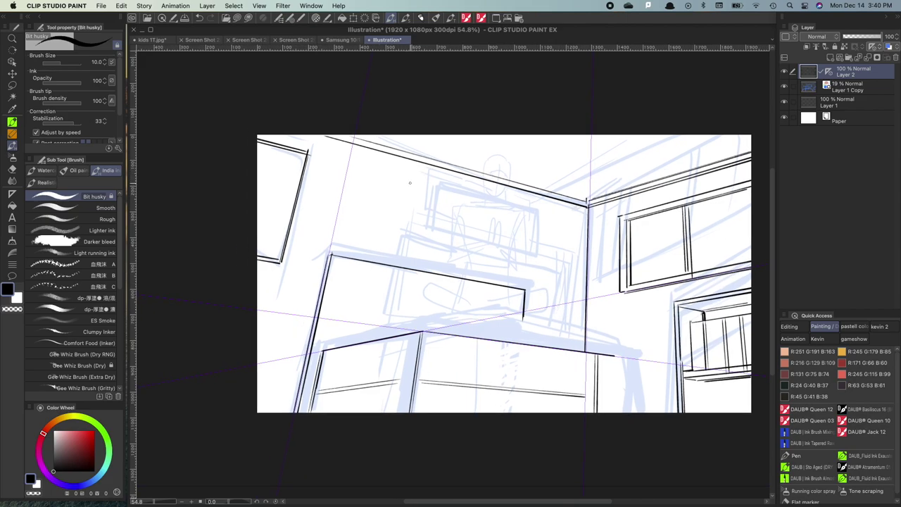
left_click_drag(390, 168, 528, 207)
key("super+z")
left_click_drag(380, 169, 512, 202)
mouse_move(380, 169)
left_mouse_down()
mouse_move(363, 245)
mouse_move(499, 272)
left_mouse_up()
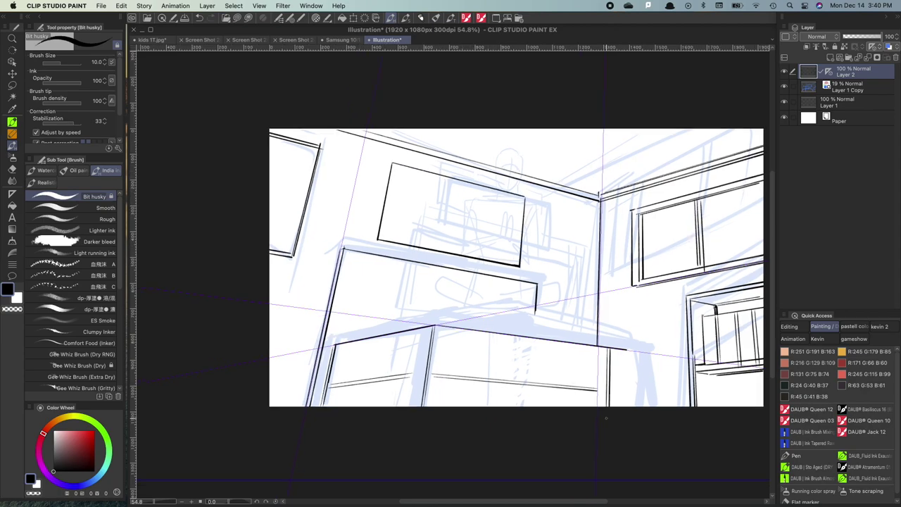
Turn off Show Only When Editing Target for Layer 2's perspective ruler and add a new layer above it for the figure
left_click(873, 47)
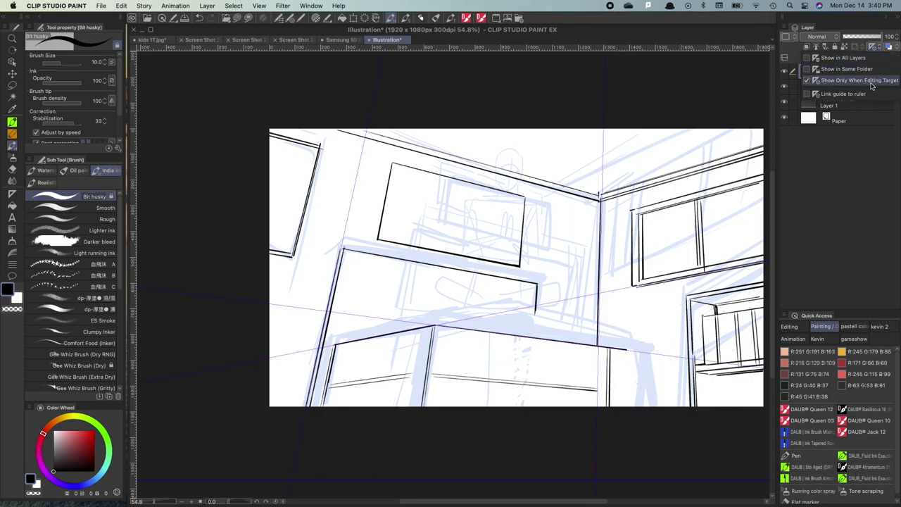
left_click(870, 84)
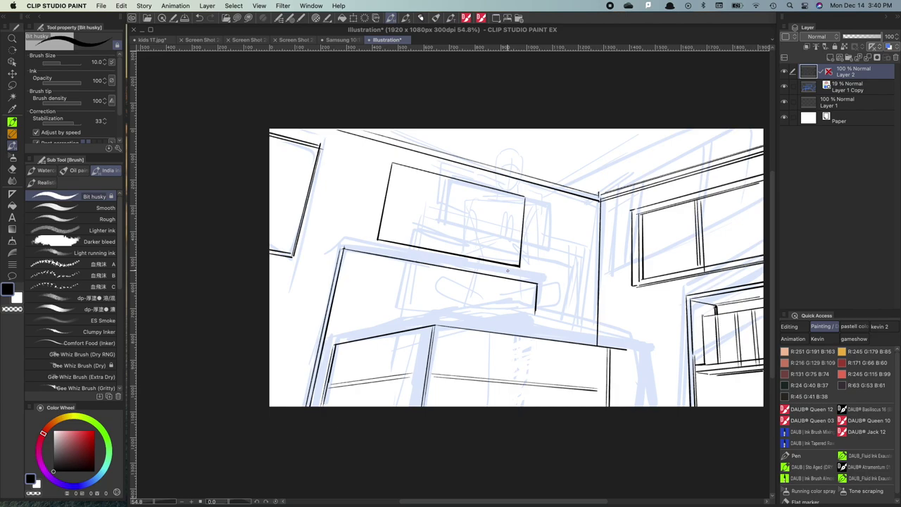
left_click_drag(490, 315, 501, 298)
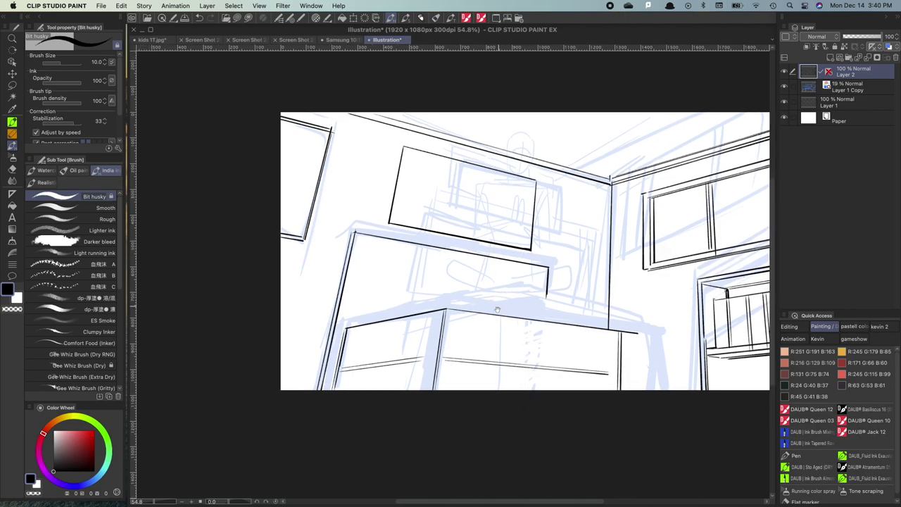
mouse_move(443, 325)
left_mouse_down()
mouse_move(457, 316)
mouse_move(435, 319)
left_mouse_up()
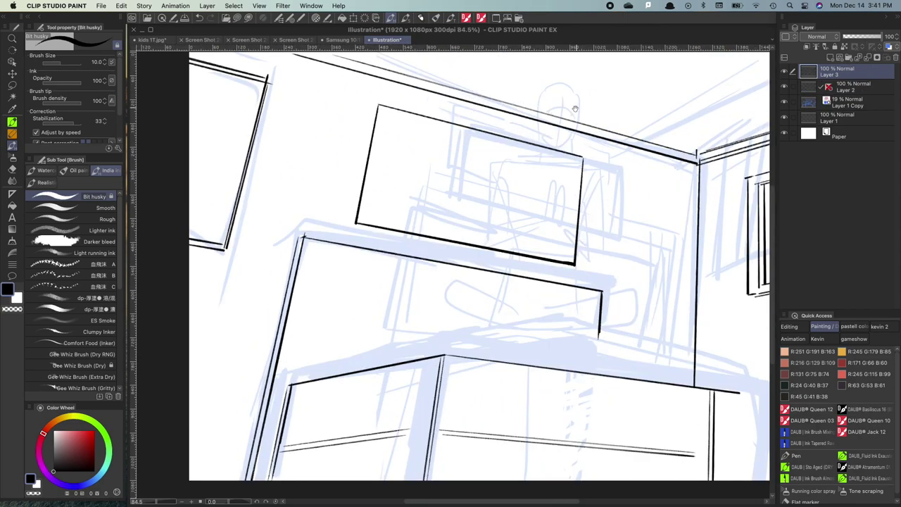
Ink the figure's head over the sketch with face outline, closed eyes, nose, mouth, fringe and ponytail
mouse_move(572, 108)
left_mouse_down()
mouse_move(558, 124)
mouse_move(532, 117)
mouse_move(566, 123)
mouse_move(515, 196)
left_mouse_up()
key("super+z")
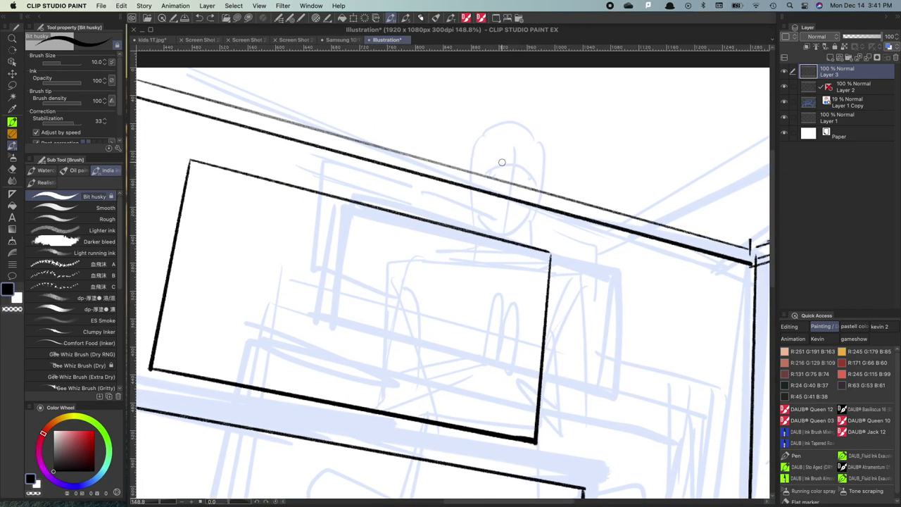
mouse_move(489, 158)
left_mouse_down()
mouse_move(544, 173)
mouse_move(513, 181)
left_mouse_up()
left_click_drag(490, 173, 506, 167)
left_click_drag(527, 172, 539, 178)
left_click_drag(494, 197, 531, 204)
left_click_drag(504, 140, 543, 165)
left_click_drag(475, 184, 542, 180)
left_click_drag(487, 123, 463, 184)
left_click_drag(493, 211, 498, 181)
mouse_move(480, 177)
left_mouse_down()
mouse_move(453, 208)
mouse_move(532, 235)
left_mouse_up()
Ink the figure's T-shirt, torso and bent arms with the palms pressed together at the chest
left_click_drag(536, 198, 571, 222)
left_click_drag(425, 200, 392, 249)
left_click_drag(566, 222, 568, 289)
left_click_drag(513, 281, 519, 250)
key("minus")
left_click_drag(404, 265, 482, 250)
left_click_drag(401, 294, 491, 263)
mouse_move(497, 199)
left_mouse_down()
mouse_move(485, 241)
mouse_move(496, 243)
left_mouse_up()
left_click_drag(436, 306, 533, 294)
left_click_drag(540, 271, 537, 298)
Ink the figure's crossed legs in a seated meditation pose below the torso
left_click_drag(336, 298, 424, 318)
left_click_drag(540, 319, 634, 336)
scroll(611, 322, "down", 2)
left_click_drag(337, 289, 489, 329)
left_click_drag(622, 252, 519, 295)
left_click_drag(567, 276, 519, 295)
key("super+z")
left_click_drag(620, 253, 492, 309)
left_click_drag(570, 318, 514, 315)
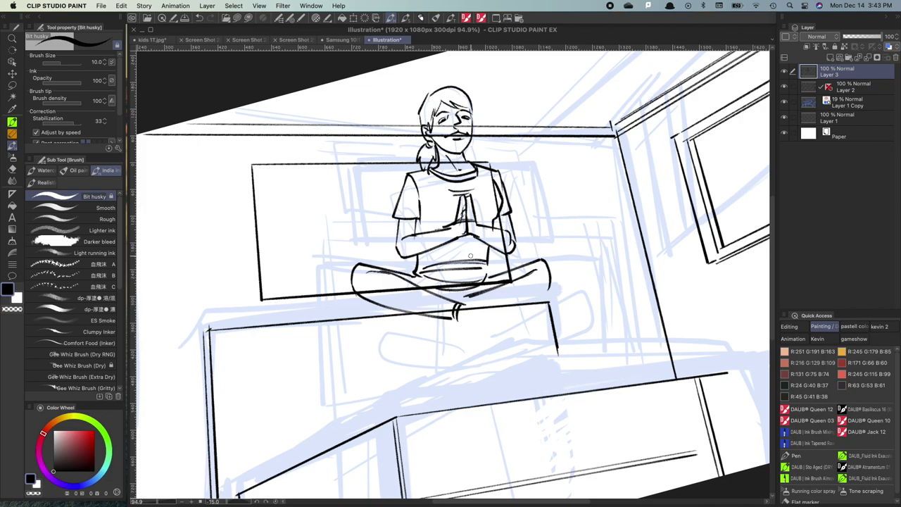
Move the figure down behind the front block's top edge and enlarge it to 110%
key("k")
mouse_move(470, 257)
left_mouse_down()
mouse_move(488, 363)
mouse_move(499, 351)
left_mouse_up()
left_click_drag(554, 381, 466, 320)
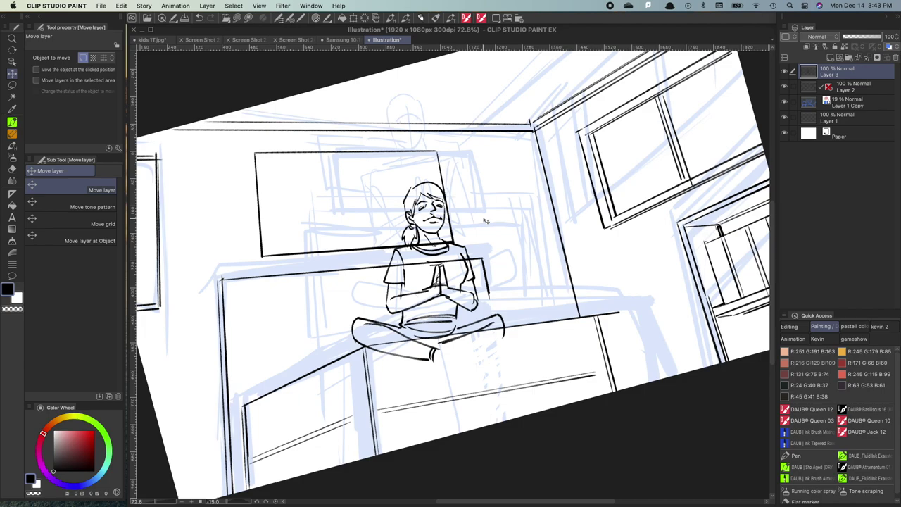
key("super+t")
left_click_drag(464, 171, 469, 161)
left_click_drag(445, 259, 427, 260)
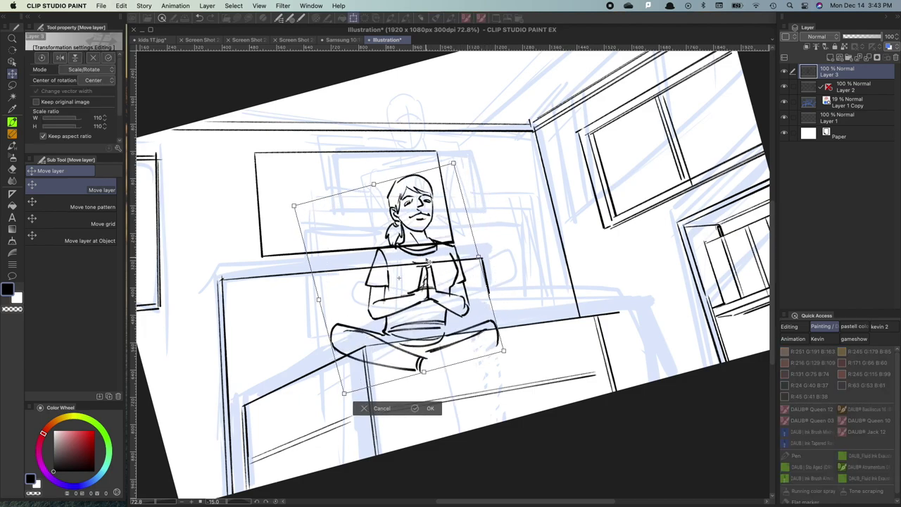
left_click(430, 408)
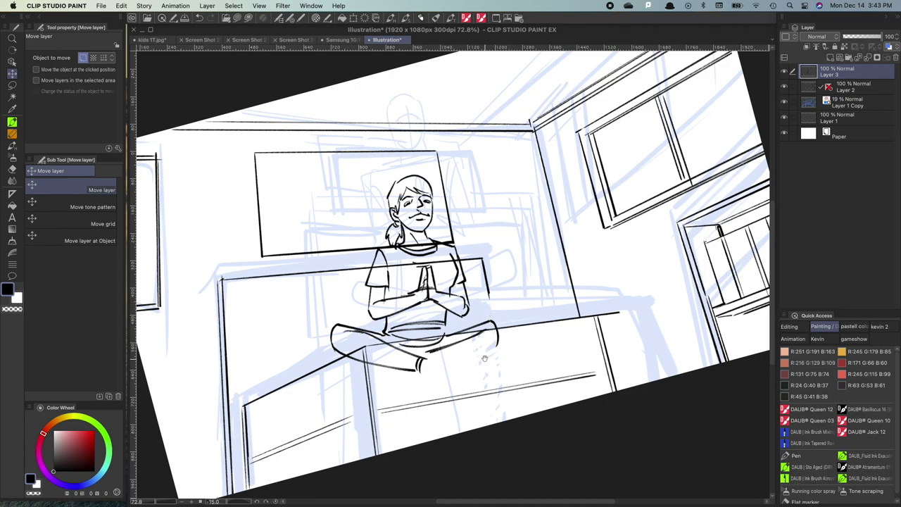
Lasso the parts of the figure's legs below the front block's top edge, delete them and deselect
scroll(493, 325, "down", 1)
key("m")
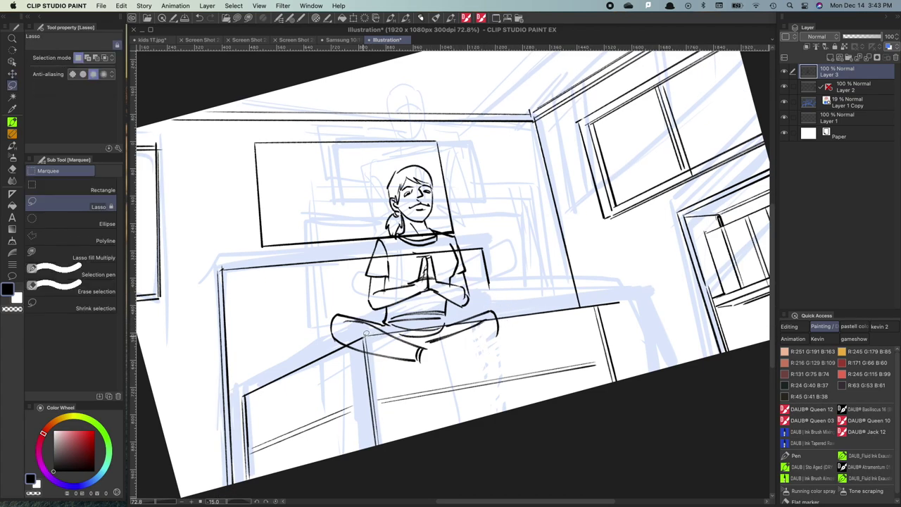
mouse_move(356, 338)
left_mouse_down()
mouse_move(500, 367)
mouse_move(519, 316)
mouse_move(505, 314)
left_mouse_up()
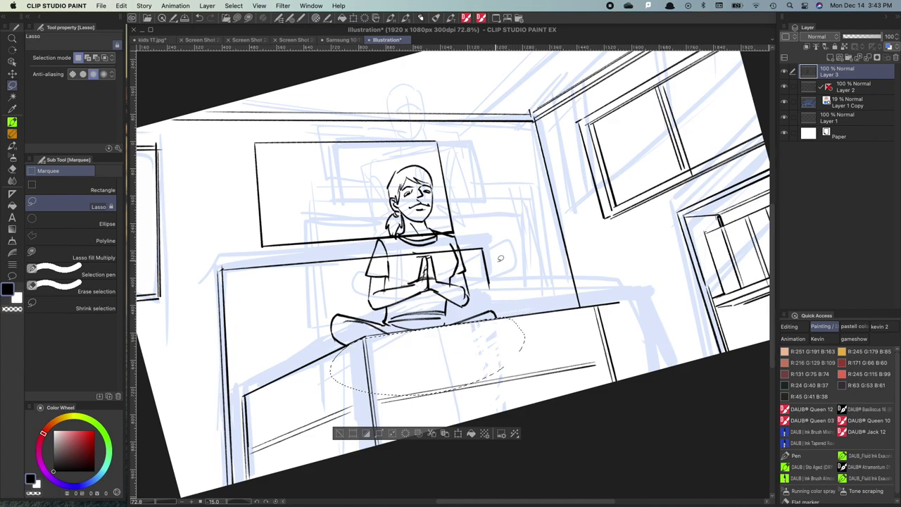
key("super+d")
left_click_drag(512, 307, 521, 305)
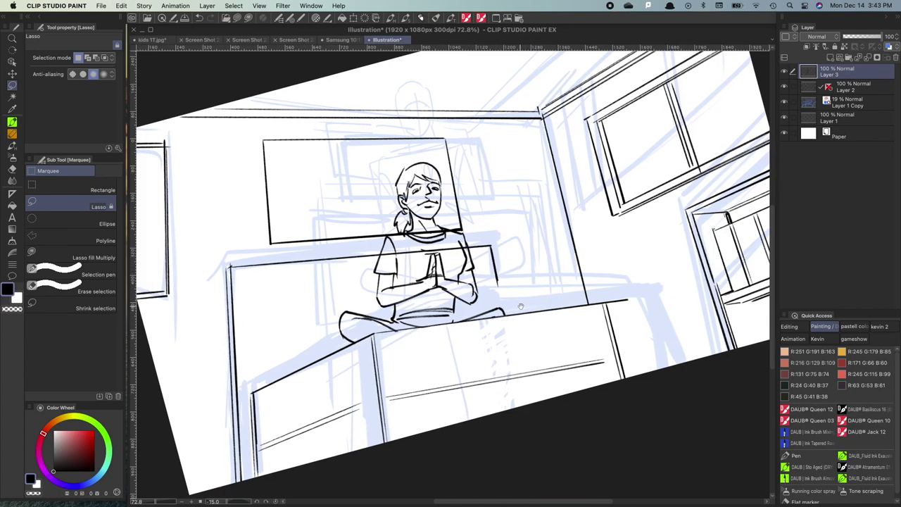
On Layer 2, lasso the background lines crossing the figure's body, delete them and deselect
left_click(855, 89)
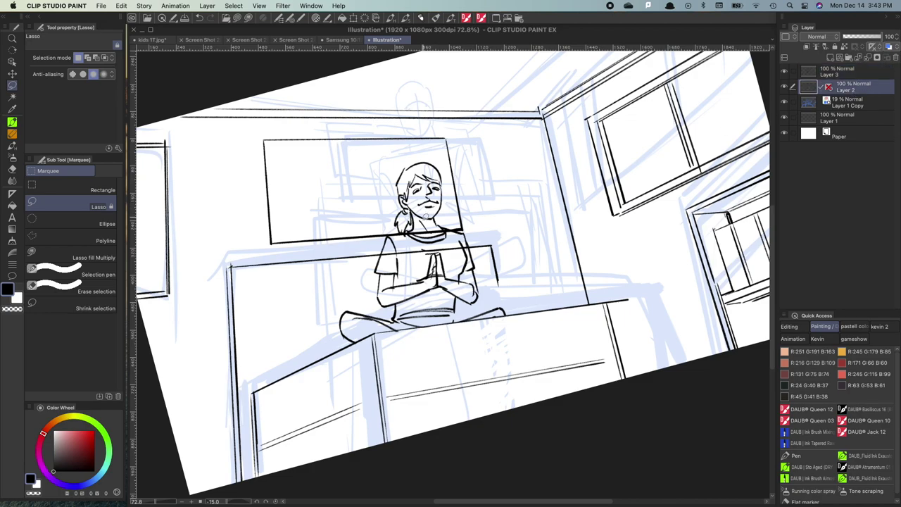
mouse_move(417, 227)
left_mouse_down()
mouse_move(434, 244)
mouse_move(452, 222)
mouse_move(422, 254)
mouse_move(396, 257)
mouse_move(459, 251)
mouse_move(443, 278)
left_mouse_up()
key("super+c")
key("Delete")
key("Delete")
key("Delete")
key("Delete")
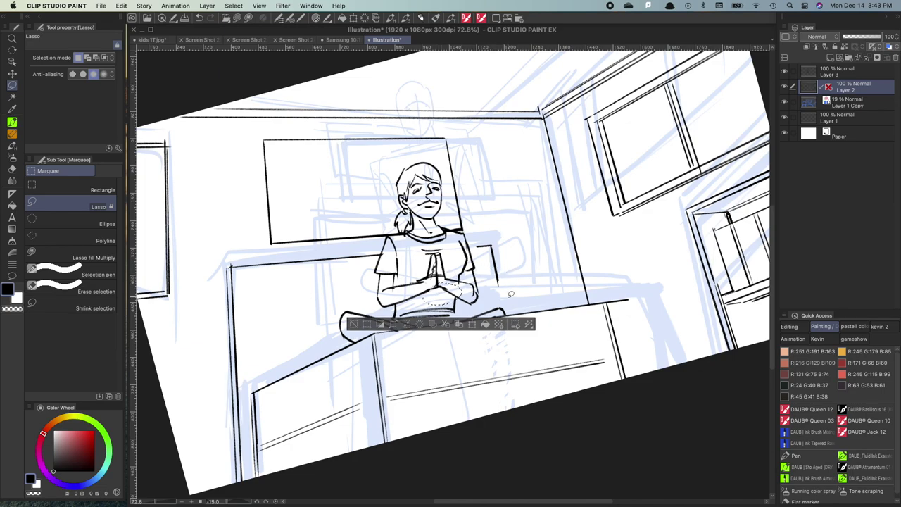
key("super+d")
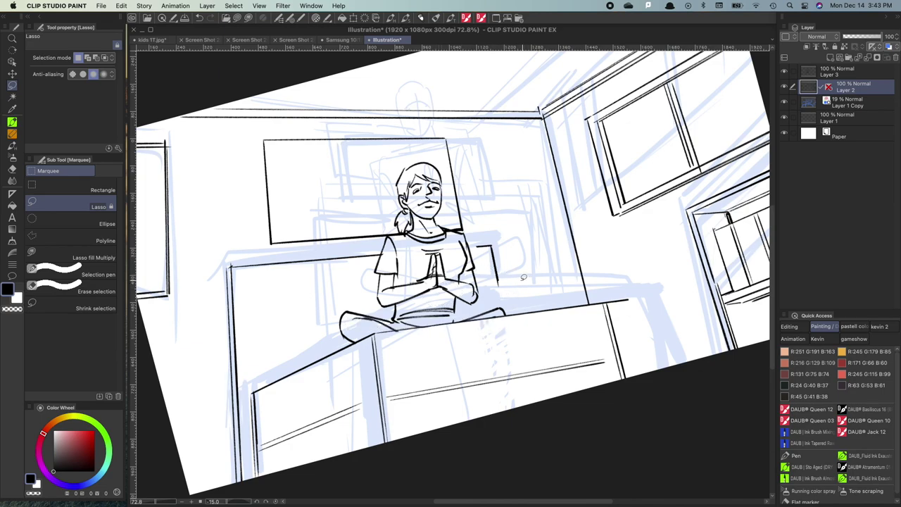
Hide the Layer 1 Copy sketch and ink a large pillow behind the figure on a new layer above Layer 2
left_click(784, 103)
key("super+at")
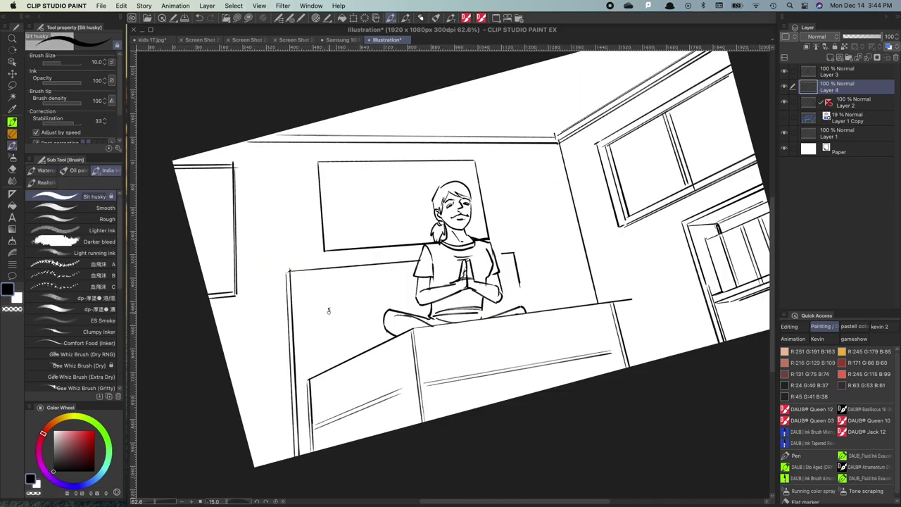
left_click_drag(328, 308, 336, 363)
left_click_drag(332, 307, 423, 289)
left_click_drag(330, 313, 340, 362)
left_click_drag(340, 361, 335, 325)
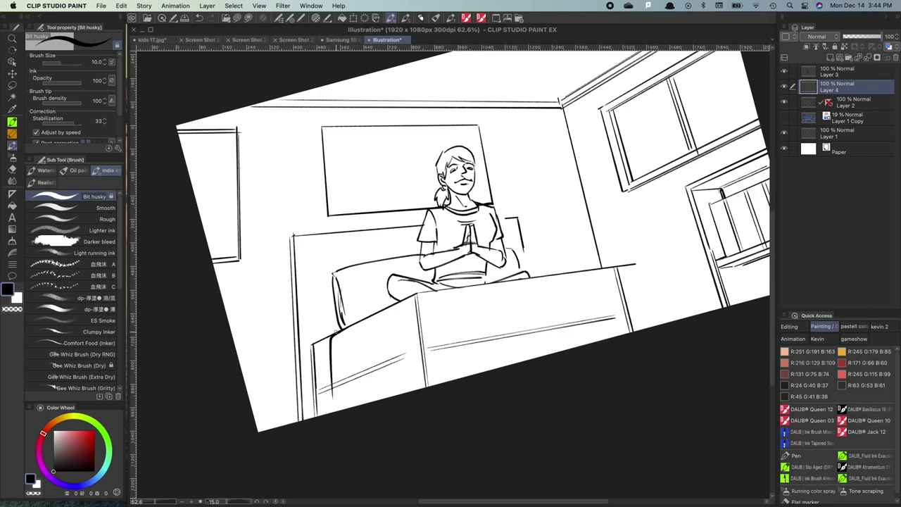
Ink blanket folds hanging over the bed's short side and redraw the blanket's right edge with a doubled line
mouse_move(337, 335)
left_mouse_down()
mouse_move(338, 404)
mouse_move(341, 376)
left_mouse_up()
left_click_drag(338, 368, 342, 411)
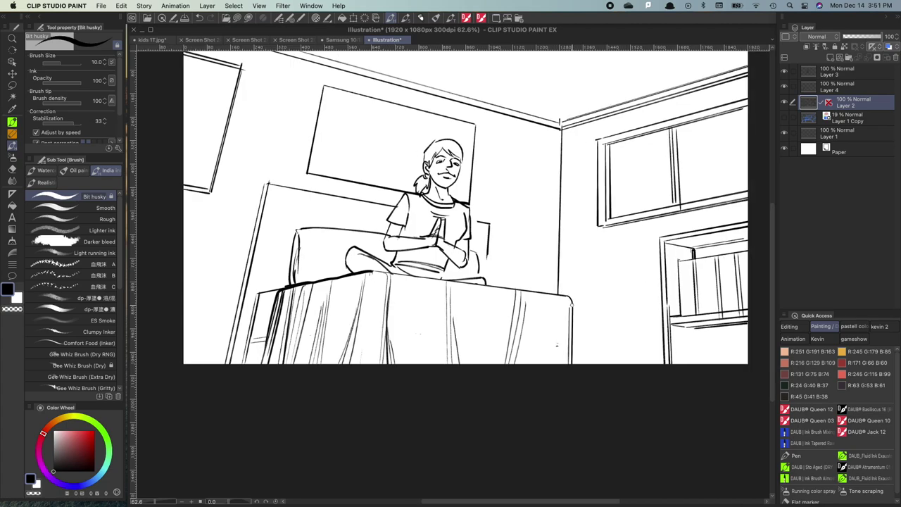
left_click_drag(568, 298, 572, 366)
key("super+z")
scroll(576, 320, "up", 2)
mouse_move(581, 318)
left_mouse_down()
mouse_move(507, 332)
mouse_move(505, 384)
left_mouse_up()
left_click_drag(497, 338, 502, 382)
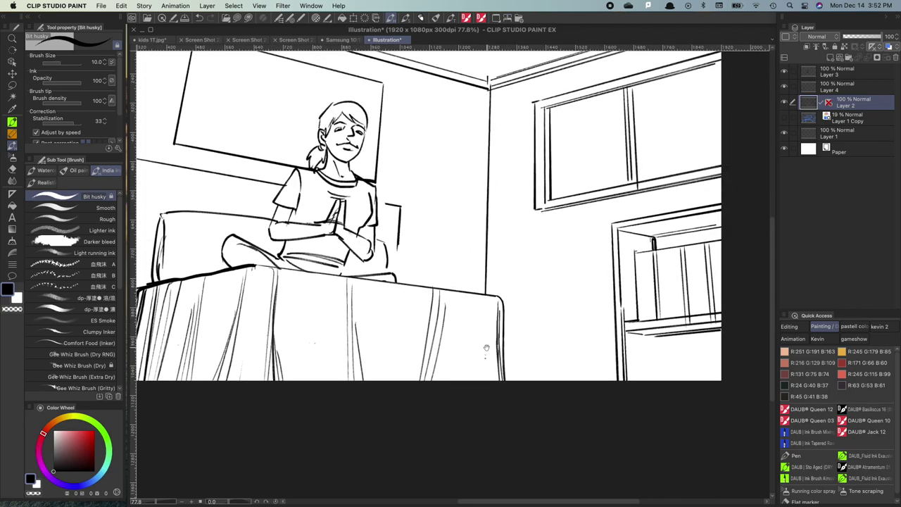
left_click_drag(463, 321, 489, 340)
Set Layer 2's perspective ruler back to Show Only When Editing Target
scroll(482, 343, "down", 2)
left_click(879, 48)
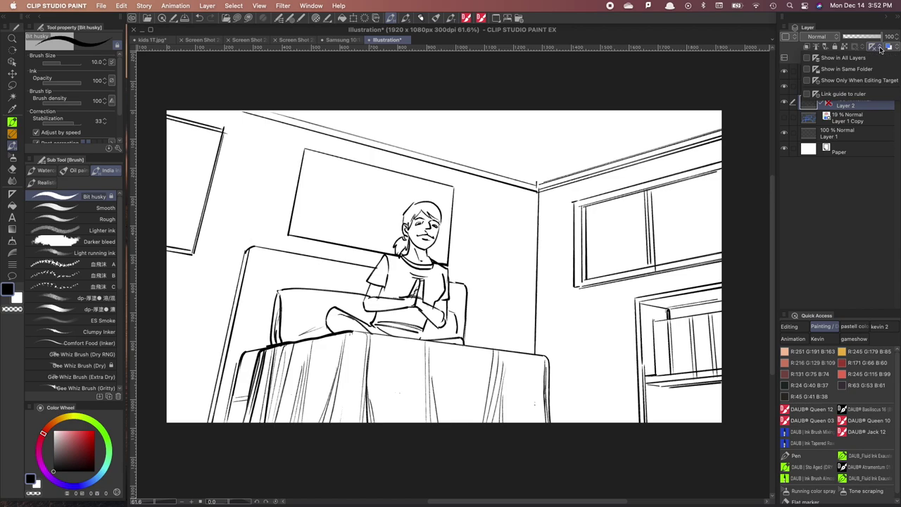
left_click(859, 80)
left_click_drag(440, 297, 474, 311)
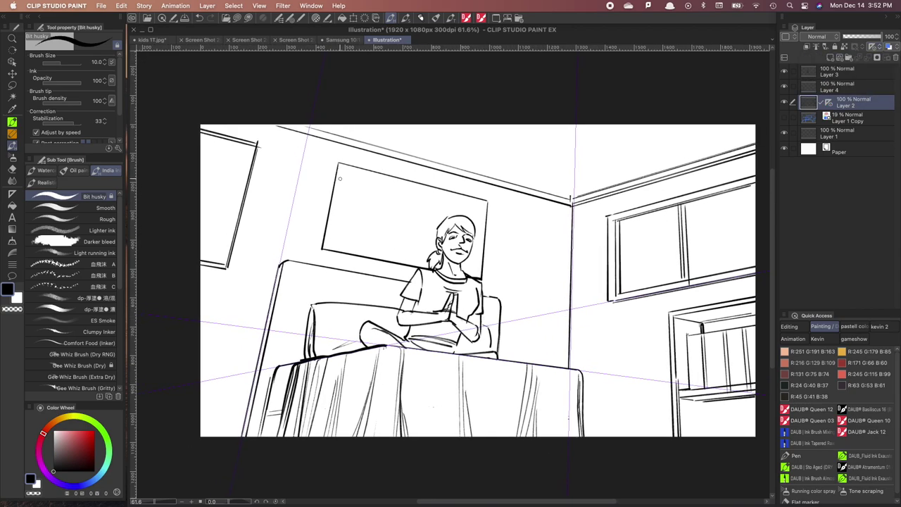
Ink an inner border inside the picture frame on the back wall
key("-")
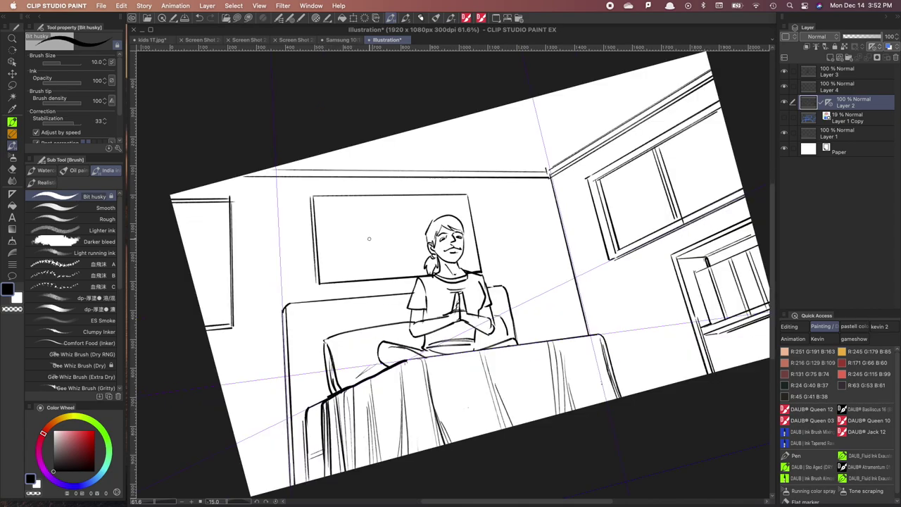
key("-")
key("-")
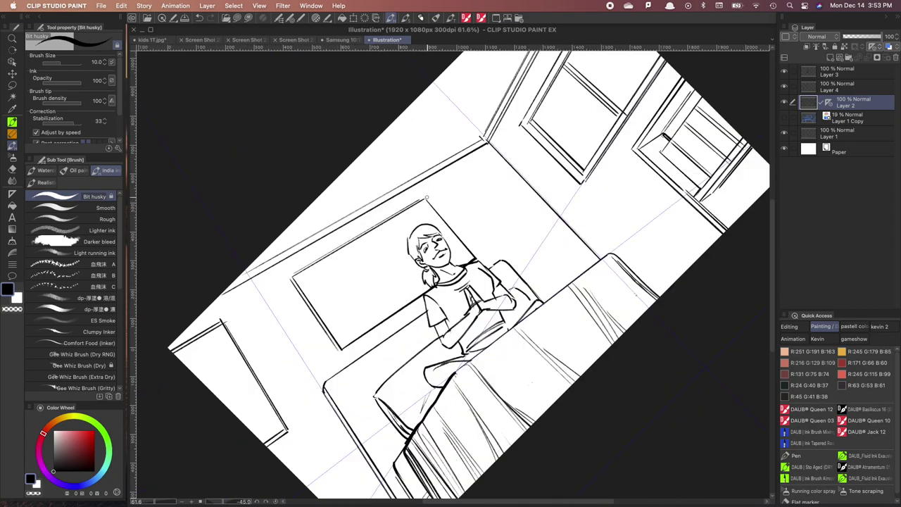
key("asciicircum")
key("asciicircum")
key("asciicircum")
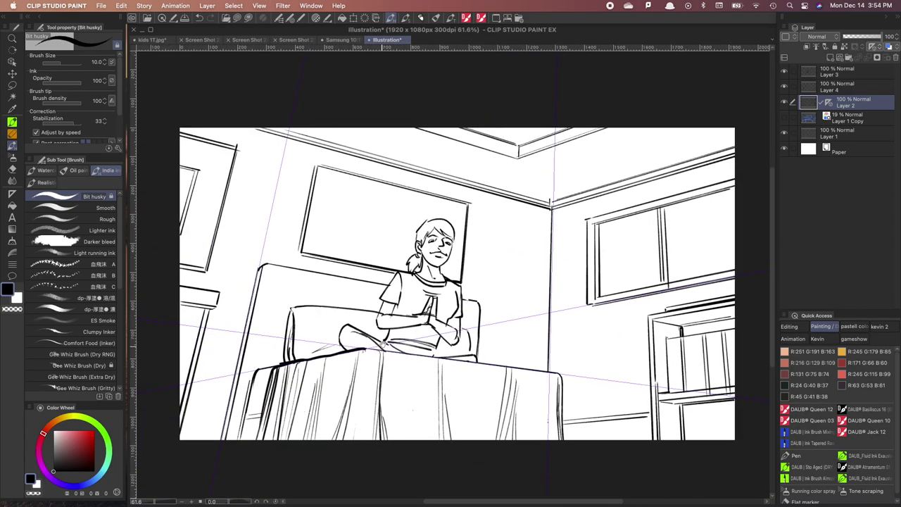
left_click_drag(323, 178, 308, 246)
mouse_move(332, 175)
left_mouse_down()
mouse_move(465, 204)
mouse_move(454, 265)
left_mouse_up()
left_click_drag(310, 246, 405, 268)
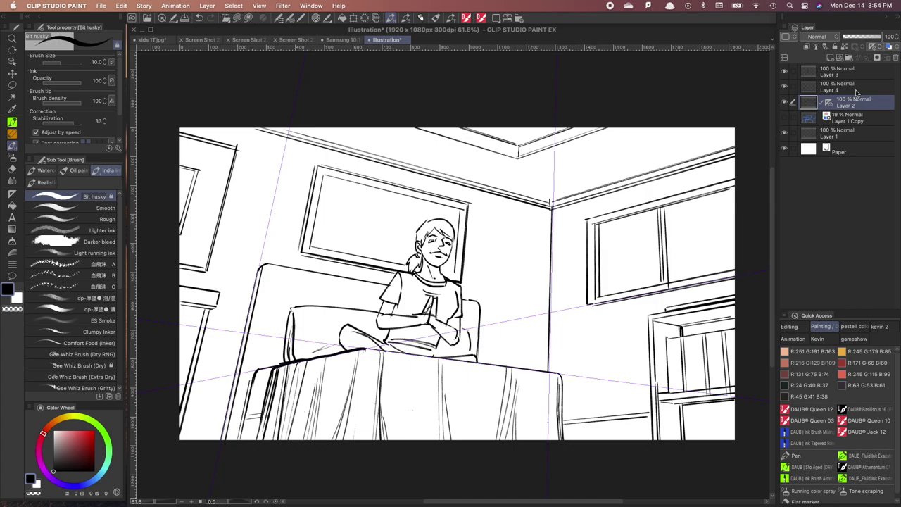
Turn on the layer color for the figure's Layer 3 and add a new layer above it
left_click(783, 71)
left_click(783, 71)
left_click(841, 73)
left_click(888, 46)
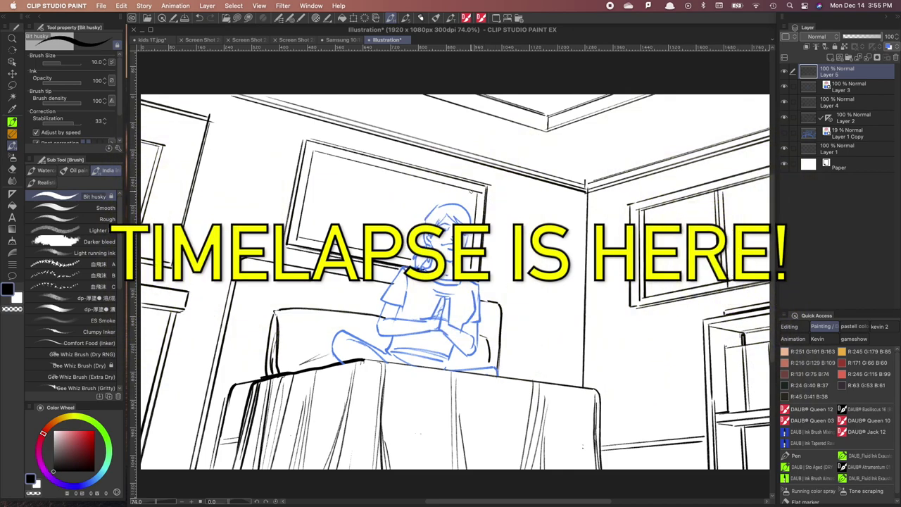
Open the file's Timelapse options
left_click(102, 6)
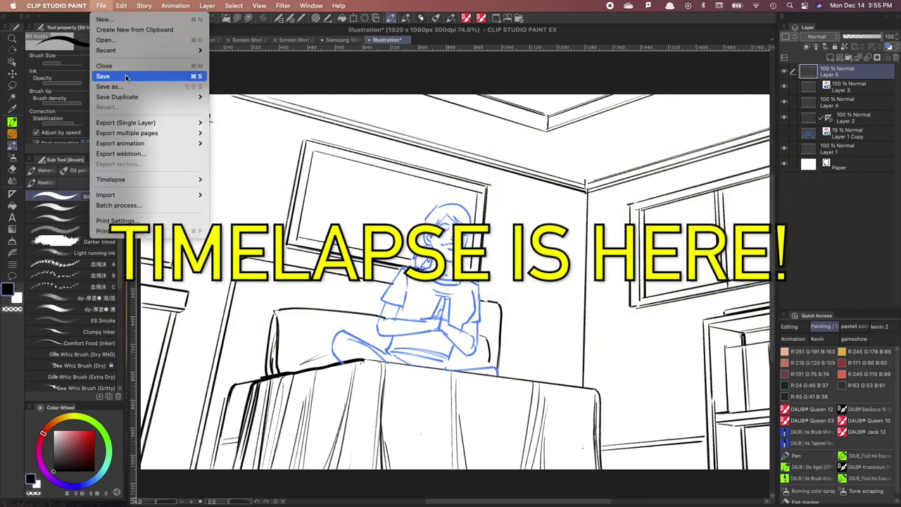
mouse_move(176, 179)
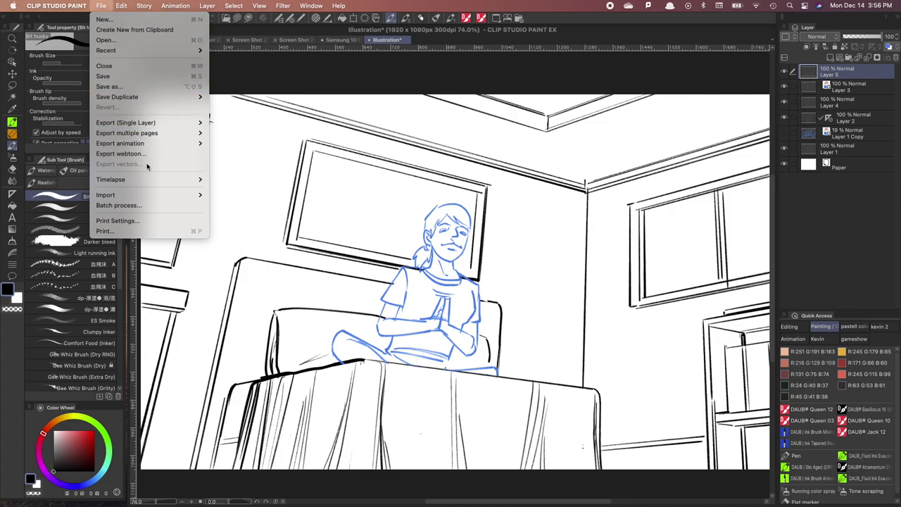
left_click(266, 179)
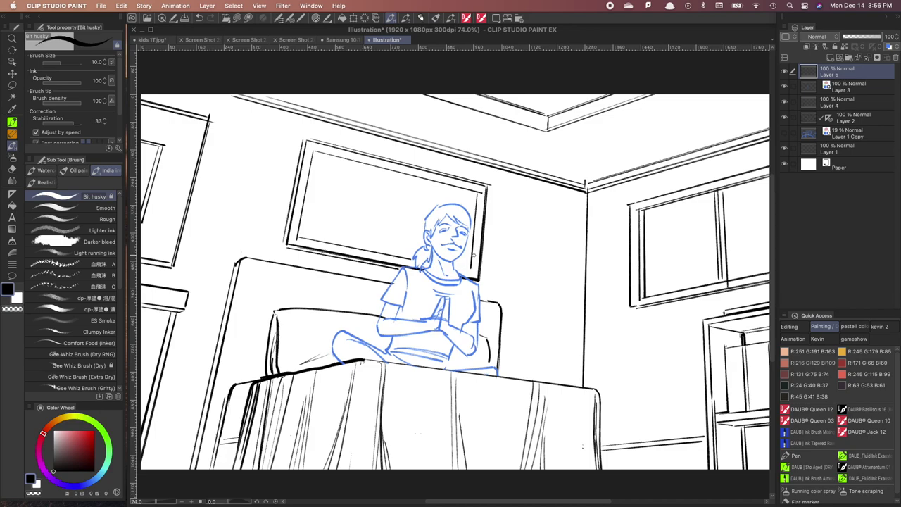
Select the Layer 1 Copy sketch and toggle its visibility to compare it with the line art
scroll(494, 251, "up", 3)
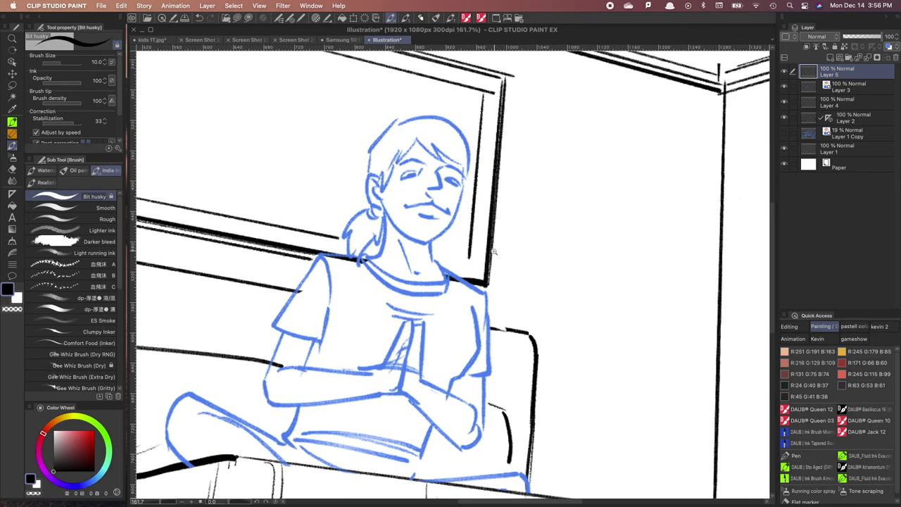
left_click_drag(489, 267, 512, 245)
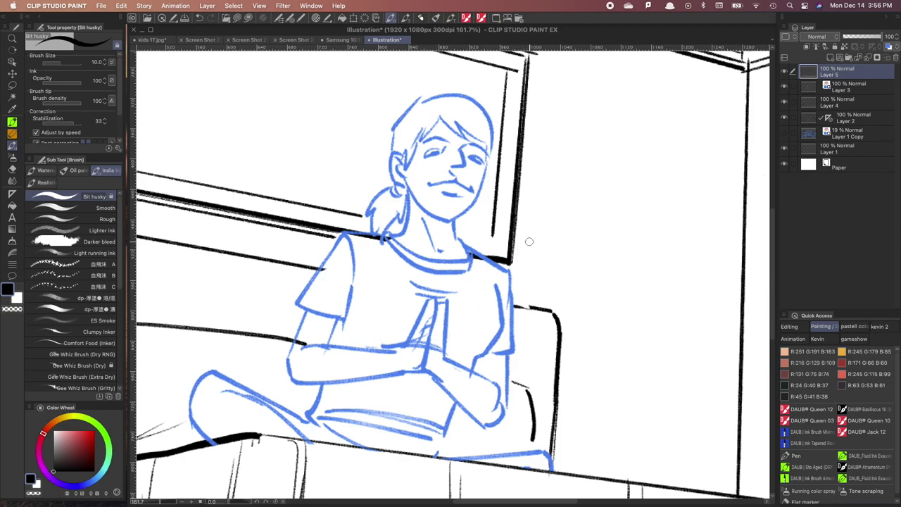
mouse_move(870, 39)
left_mouse_down()
mouse_move(861, 40)
mouse_move(881, 39)
left_mouse_up()
left_click(855, 132)
left_click(784, 134)
left_click(784, 135)
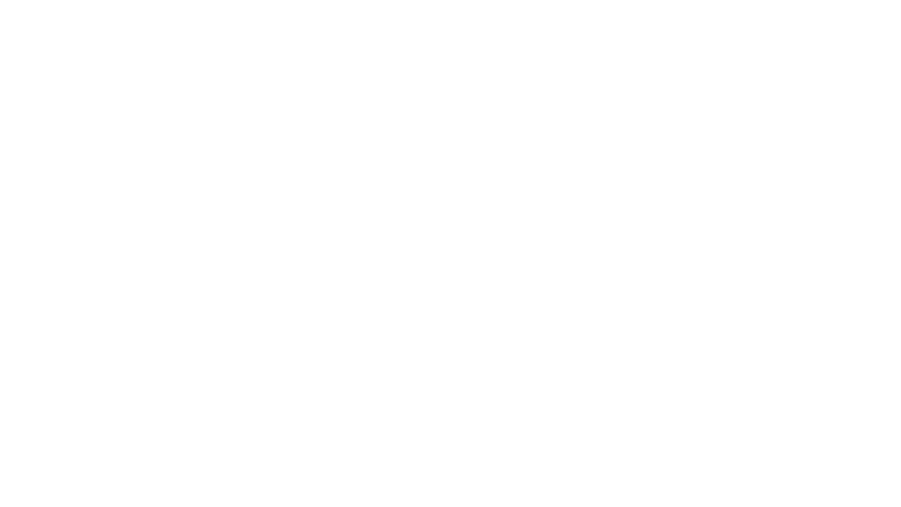